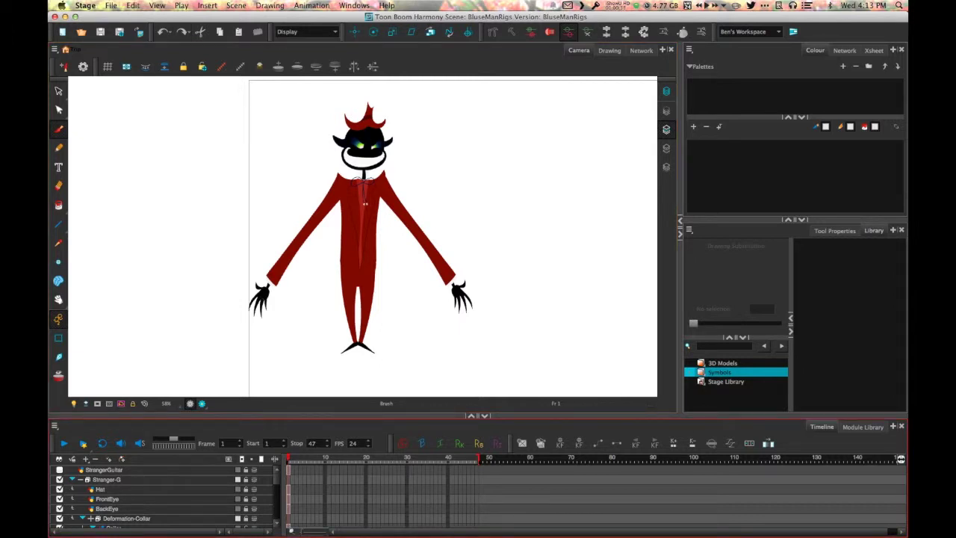
- Add a parent peg to every selected layer of the Stranger-G rig, from Hat down to Torso
{"action": "left_click", "coordinate": [100, 489]}
{"action": "left_click_drag", "start_coordinate": [277, 479], "coordinate": [277, 514]}
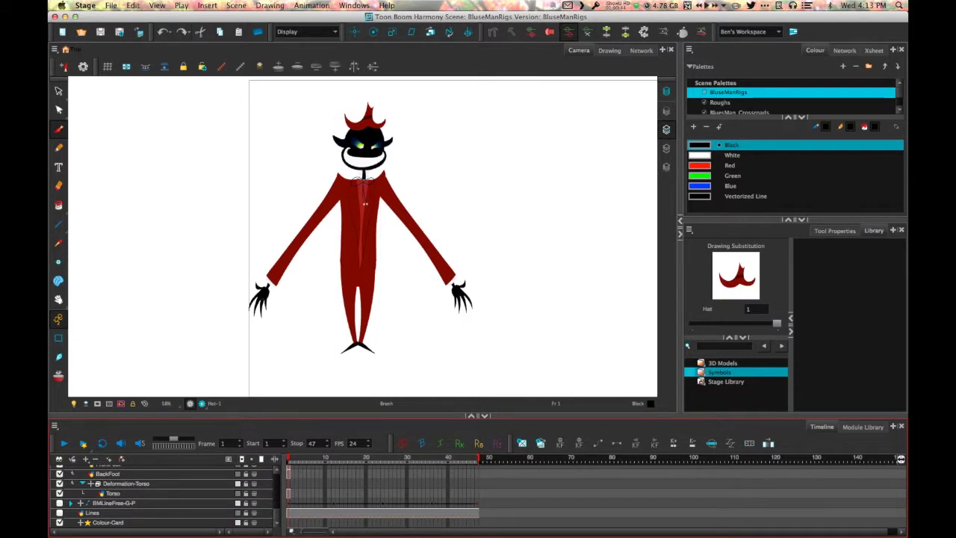
{"action": "left_click", "coordinate": [113, 493], "text": "shift"}
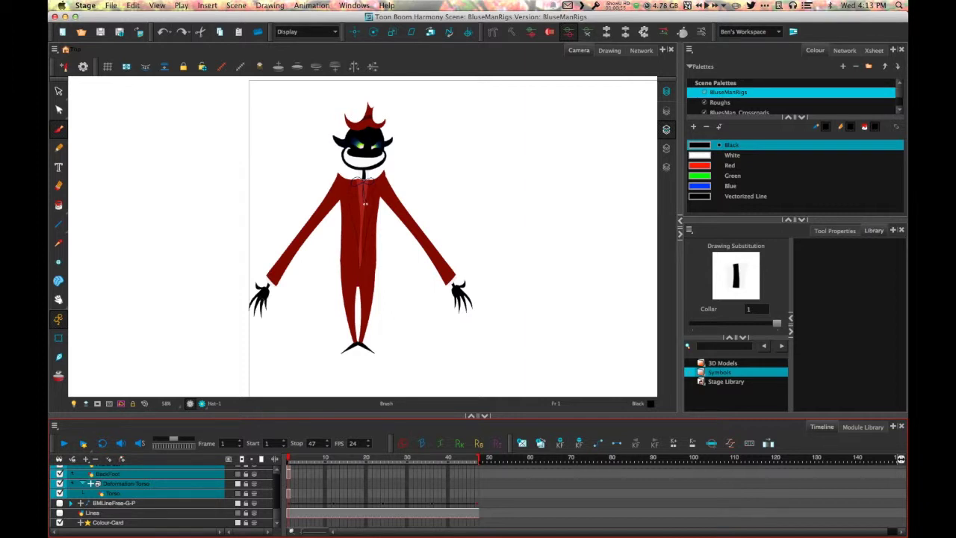
{"action": "scroll", "coordinate": [138, 493], "scroll_direction": "up", "scroll_amount": 5}
{"action": "scroll", "coordinate": [132, 483], "scroll_direction": "up", "scroll_amount": 5}
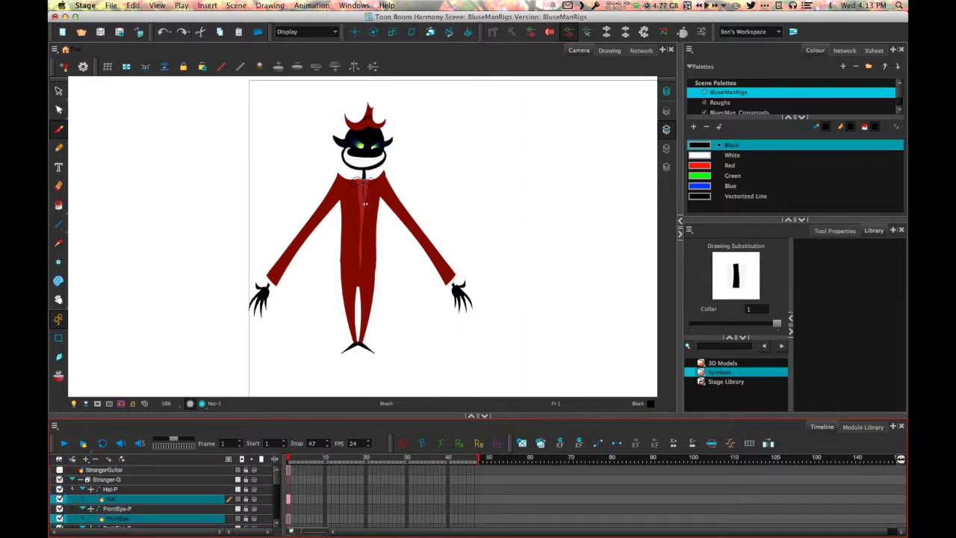
- Collapse the new head peg layers in the timeline, from Hat-P through FrontEar-P
{"action": "left_click", "coordinate": [81, 489]}
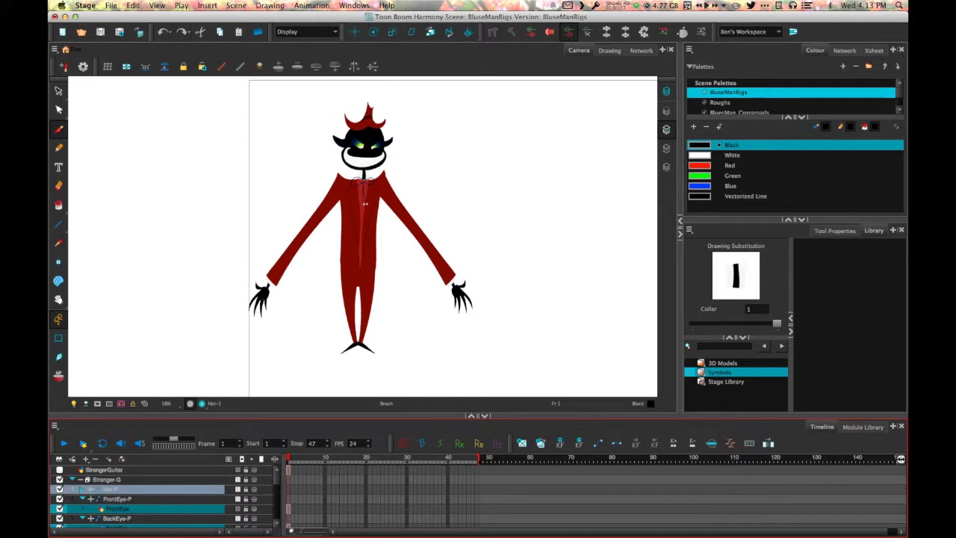
{"action": "left_click", "coordinate": [81, 498]}
{"action": "left_click", "coordinate": [81, 508]}
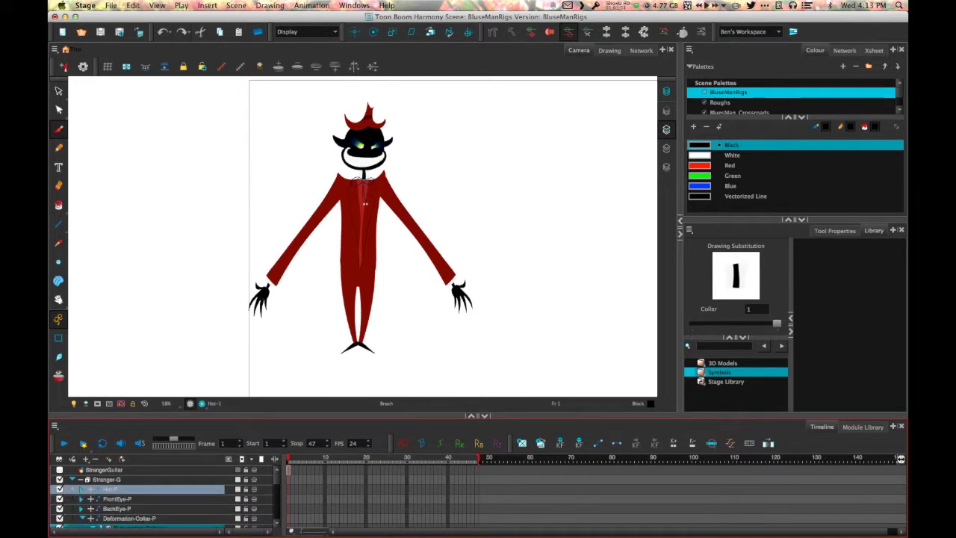
{"action": "scroll", "coordinate": [137, 495], "scroll_direction": "down", "scroll_amount": 2}
{"action": "left_click", "coordinate": [82, 498]}
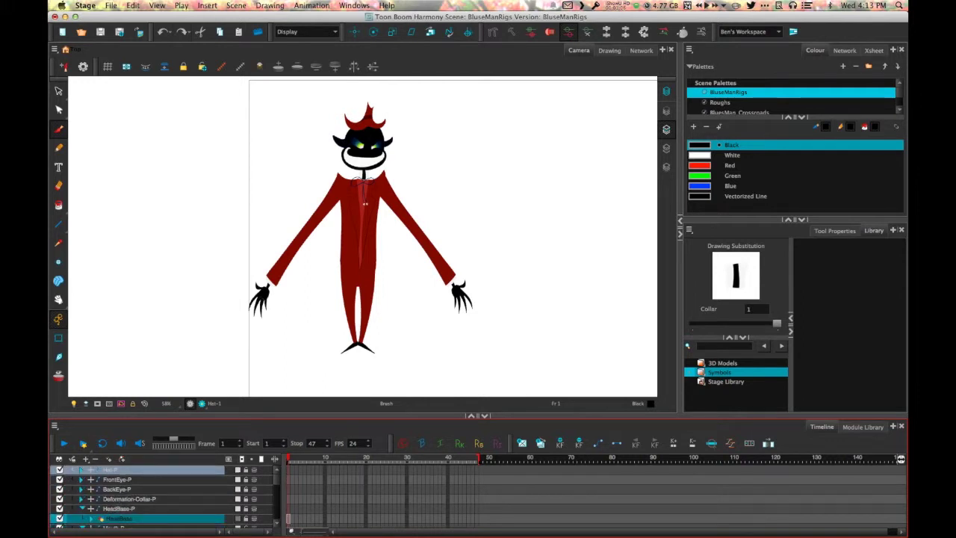
{"action": "left_click", "coordinate": [82, 508]}
{"action": "scroll", "coordinate": [137, 494], "scroll_direction": "down", "scroll_amount": 1}
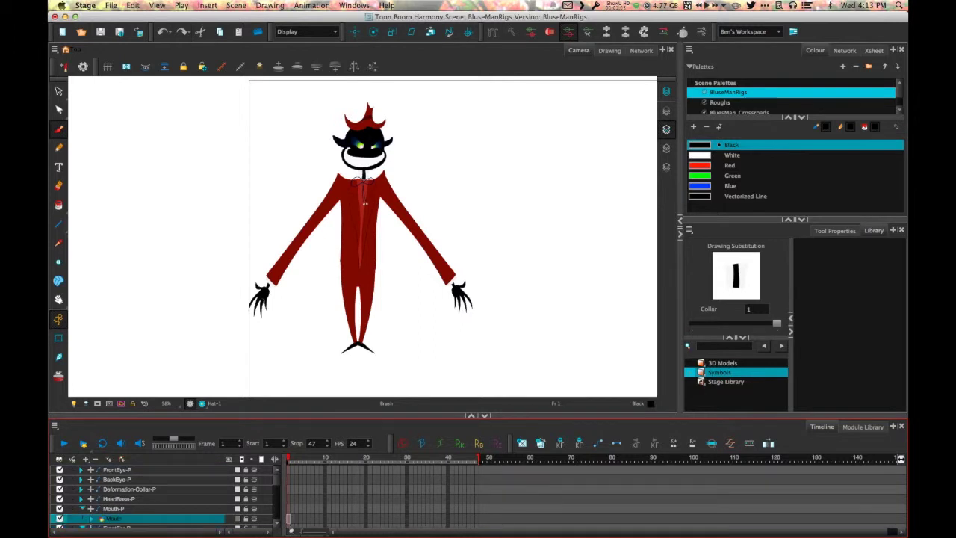
{"action": "left_click", "coordinate": [82, 508]}
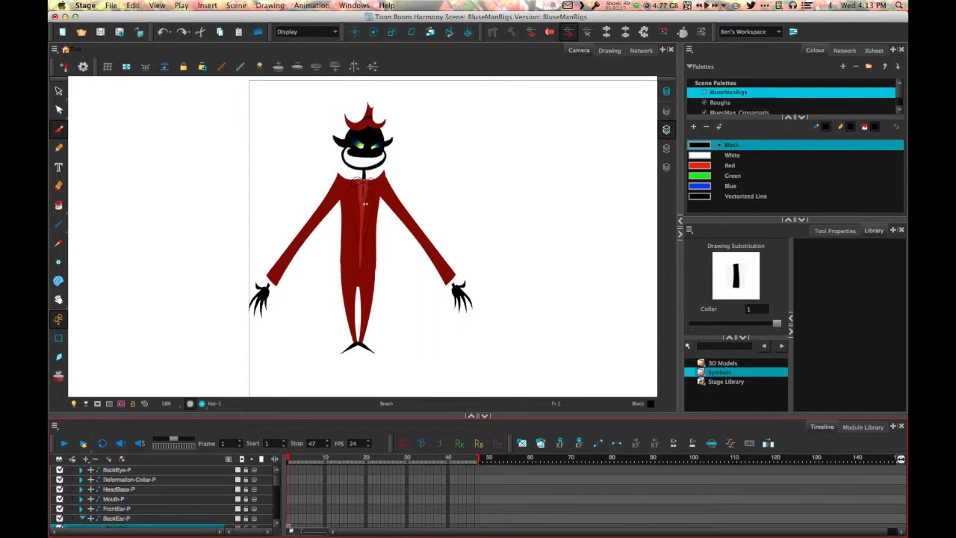
- Collapse the BackEar-P, BackDrawstring-P, FrontDrawstring-P and FrontBow-P peg layers in the timeline
{"action": "left_click", "coordinate": [82, 508]}
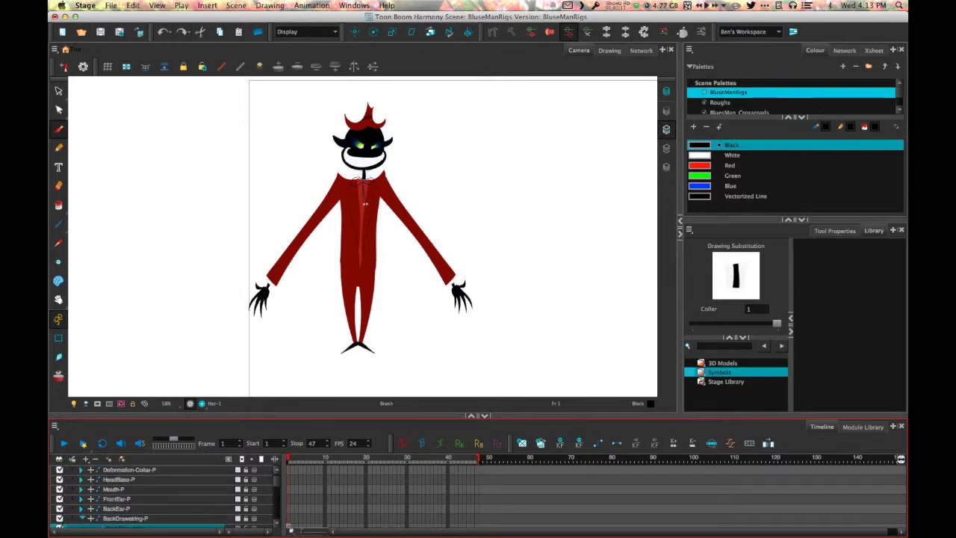
{"action": "left_click", "coordinate": [82, 508]}
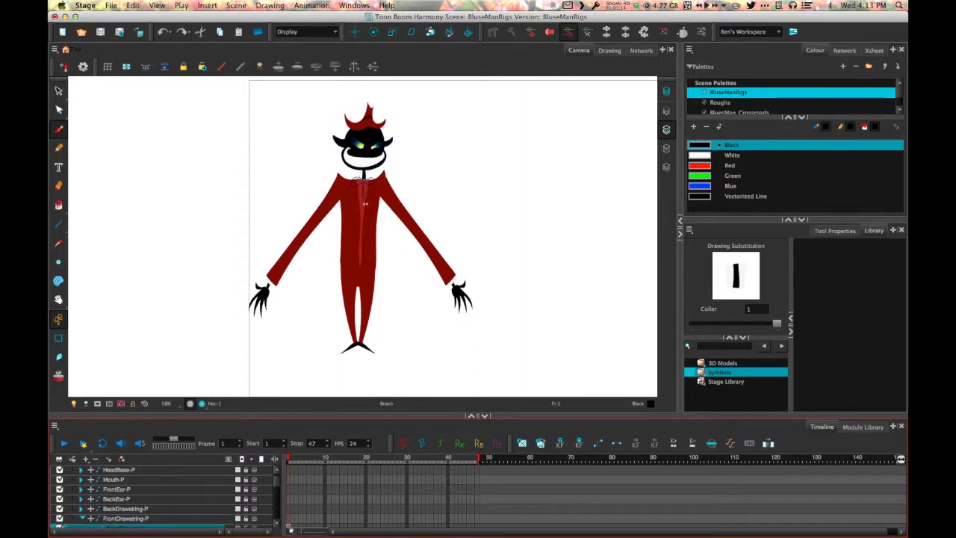
{"action": "left_click", "coordinate": [82, 517]}
{"action": "scroll", "coordinate": [149, 498], "scroll_direction": "down", "scroll_amount": 1}
{"action": "left_click", "coordinate": [118, 519]}
{"action": "left_click", "coordinate": [82, 508]}
{"action": "scroll", "coordinate": [149, 497], "scroll_direction": "down", "scroll_amount": 2}
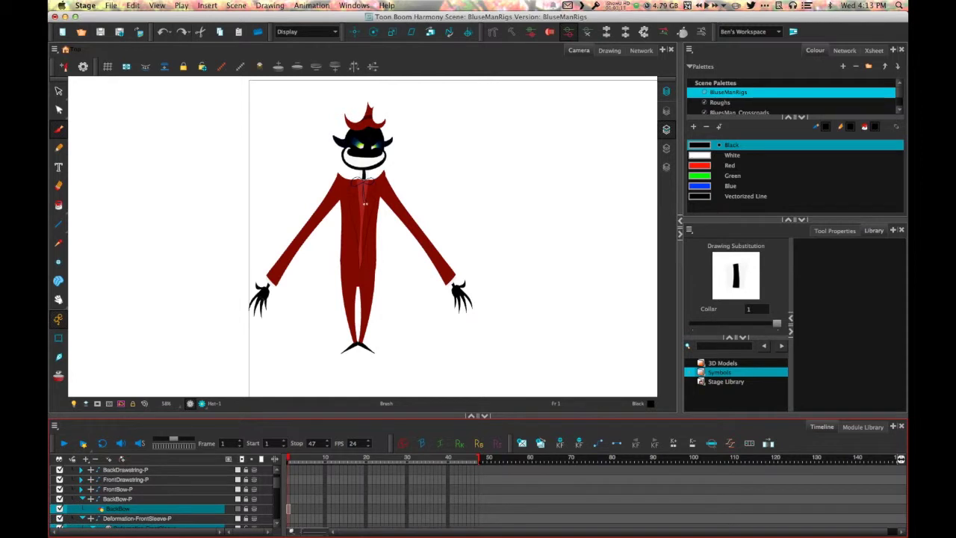
- Collapse the remaining pegs, from BackBow-P through the sleeves, legs and feet to Deformation-Torso-P
{"action": "left_click", "coordinate": [82, 517]}
{"action": "left_click", "coordinate": [82, 499]}
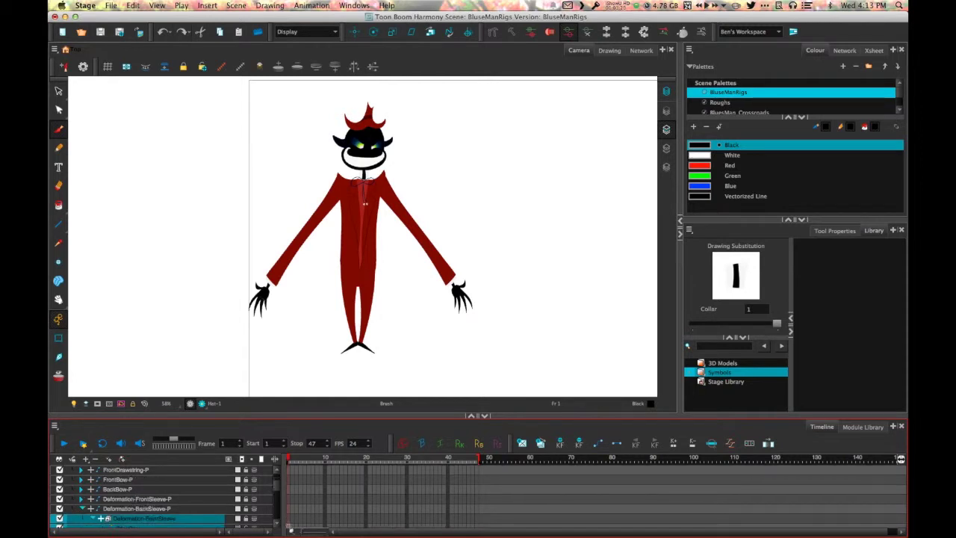
{"action": "left_click", "coordinate": [82, 508]}
{"action": "scroll", "coordinate": [83, 509], "scroll_direction": "down", "scroll_amount": 1}
{"action": "left_click", "coordinate": [82, 508]}
{"action": "scroll", "coordinate": [82, 508], "scroll_direction": "down", "scroll_amount": 2}
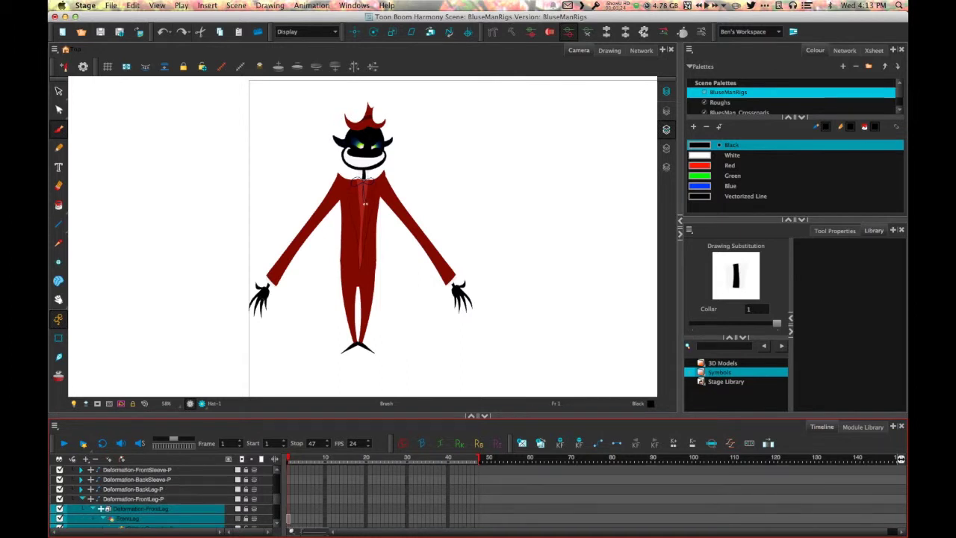
{"action": "left_click", "coordinate": [82, 499]}
{"action": "left_click", "coordinate": [82, 508]}
{"action": "scroll", "coordinate": [82, 509], "scroll_direction": "down", "scroll_amount": 2}
{"action": "left_click", "coordinate": [82, 499]}
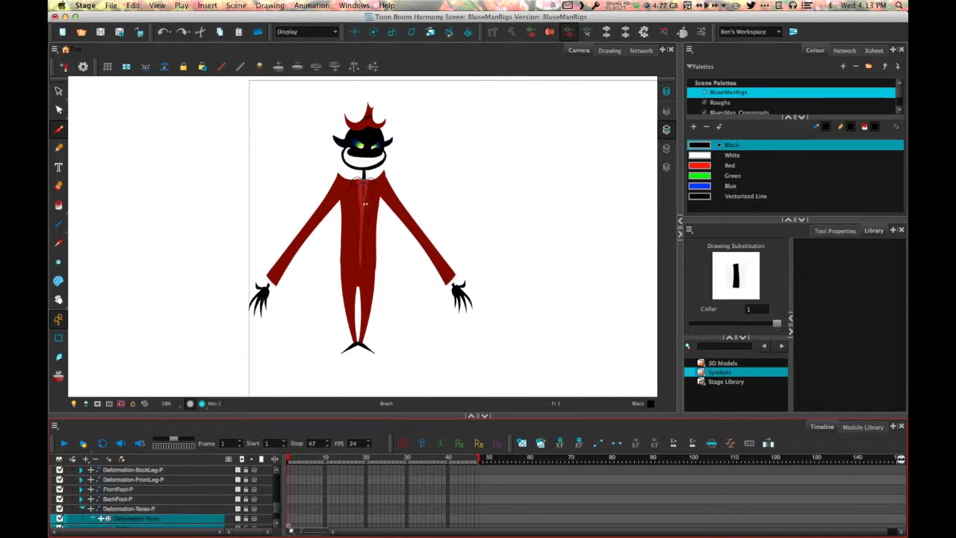
{"action": "left_click", "coordinate": [82, 508]}
{"action": "scroll", "coordinate": [82, 509], "scroll_direction": "down", "scroll_amount": 1}
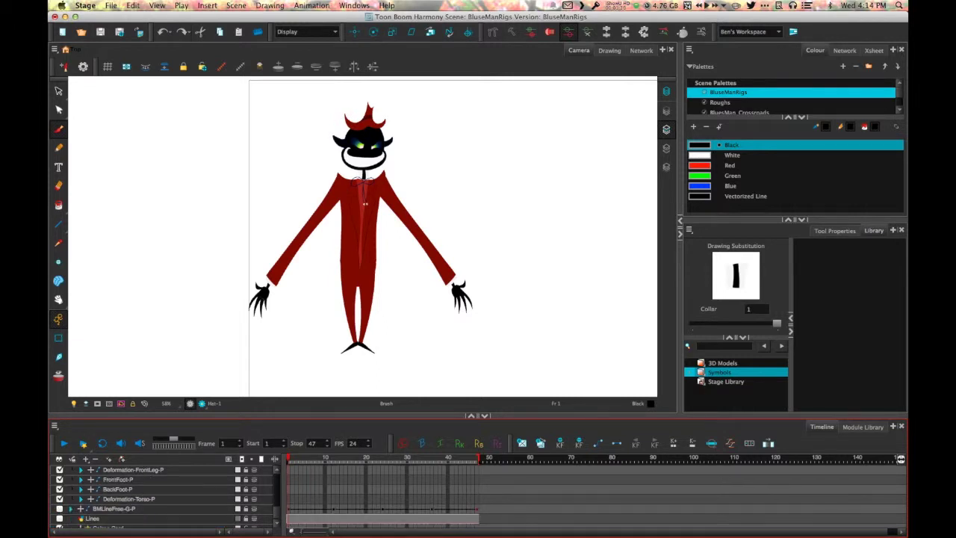
- With the Rotate tool, move the pivot of the Hat-P peg onto the base of the hat
{"action": "scroll", "coordinate": [161, 498], "scroll_direction": "up", "scroll_amount": 10}
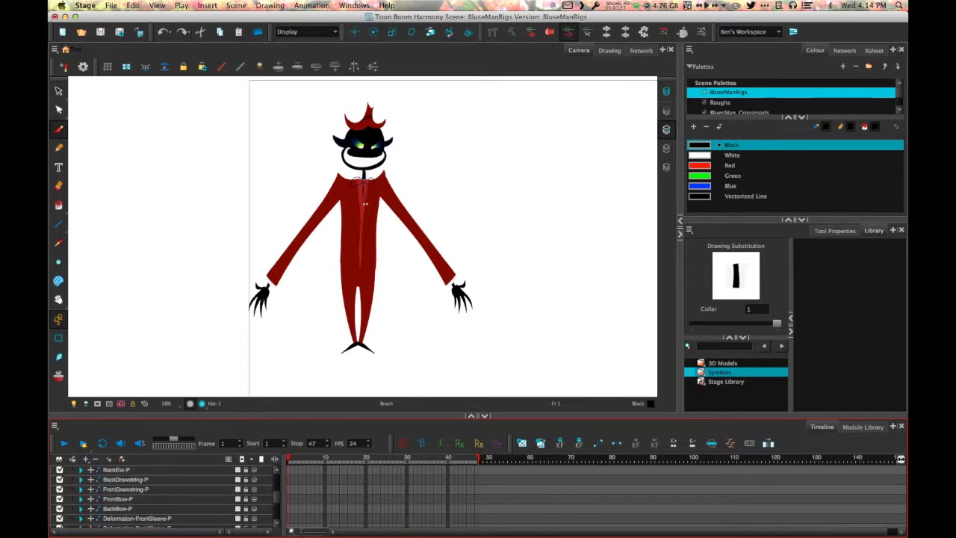
{"action": "scroll", "coordinate": [150, 493], "scroll_direction": "up", "scroll_amount": 5}
{"action": "left_click", "coordinate": [112, 479]}
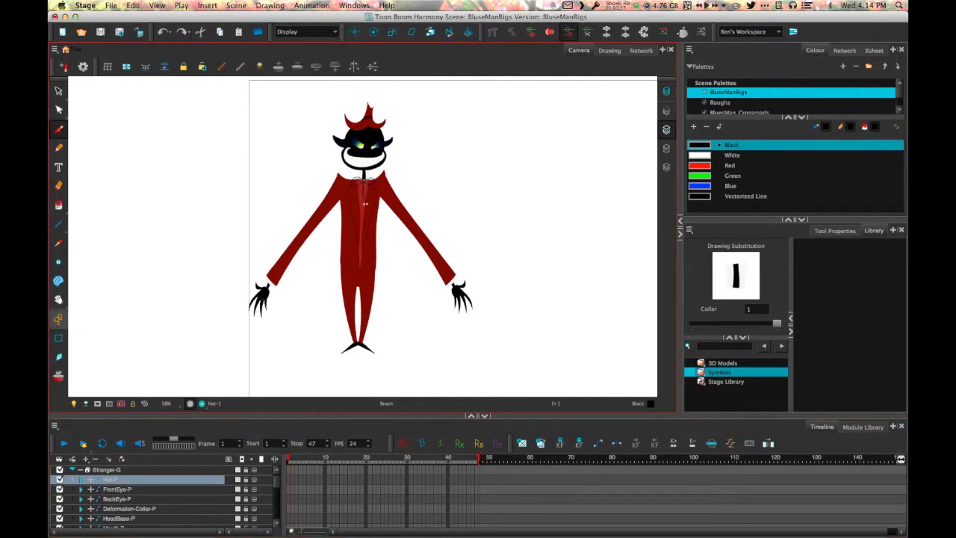
{"action": "left_click", "coordinate": [373, 31]}
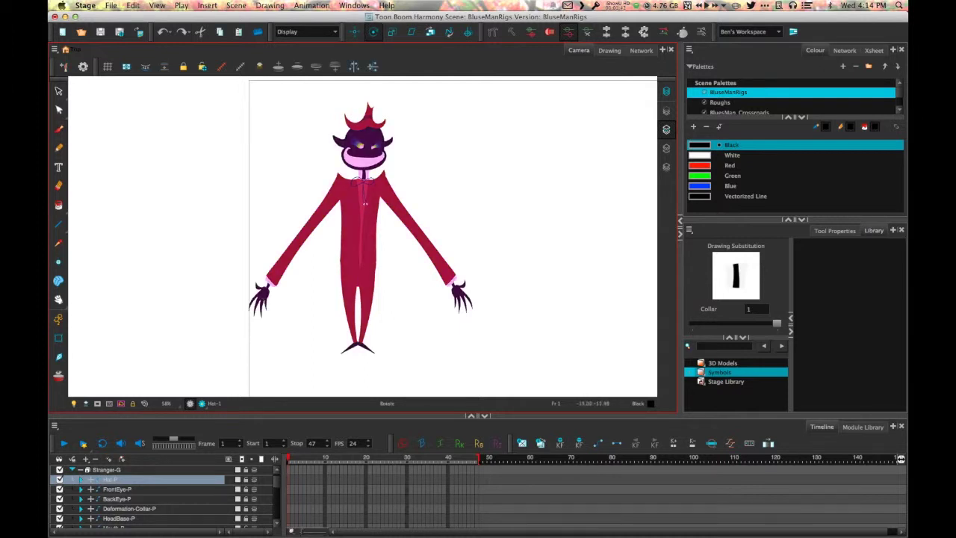
{"action": "left_click", "coordinate": [110, 479]}
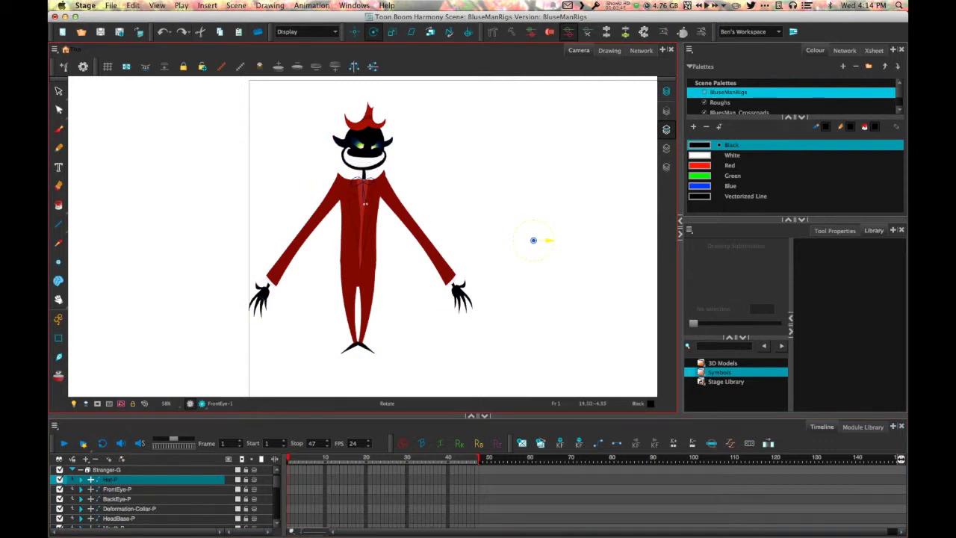
{"action": "left_click_drag", "start_coordinate": [533, 241], "coordinate": [367, 124]}
- Move the pivots of the FrontEye-P and BackEye-P pegs onto their respective eyes
{"action": "left_click", "coordinate": [118, 489]}
{"action": "left_click", "coordinate": [533, 240]}
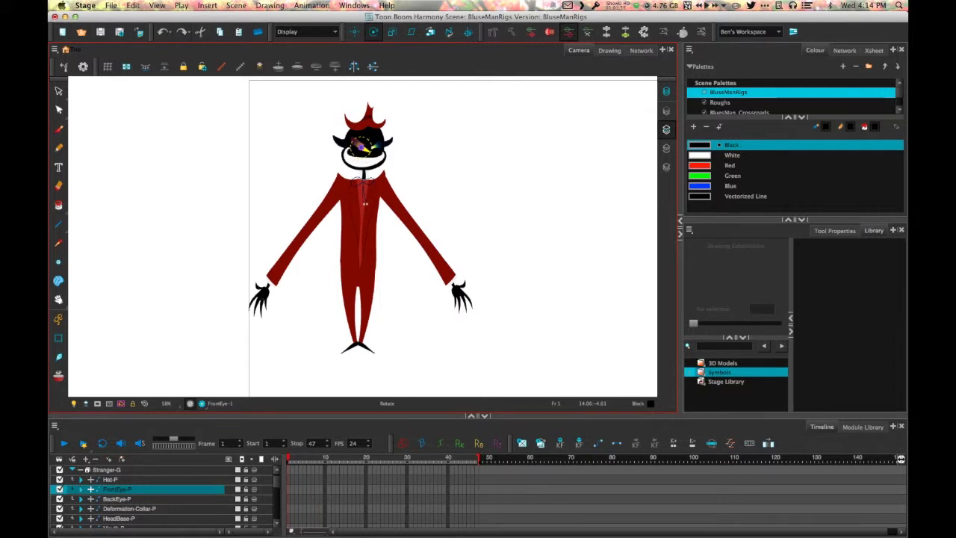
{"action": "left_click", "coordinate": [117, 498]}
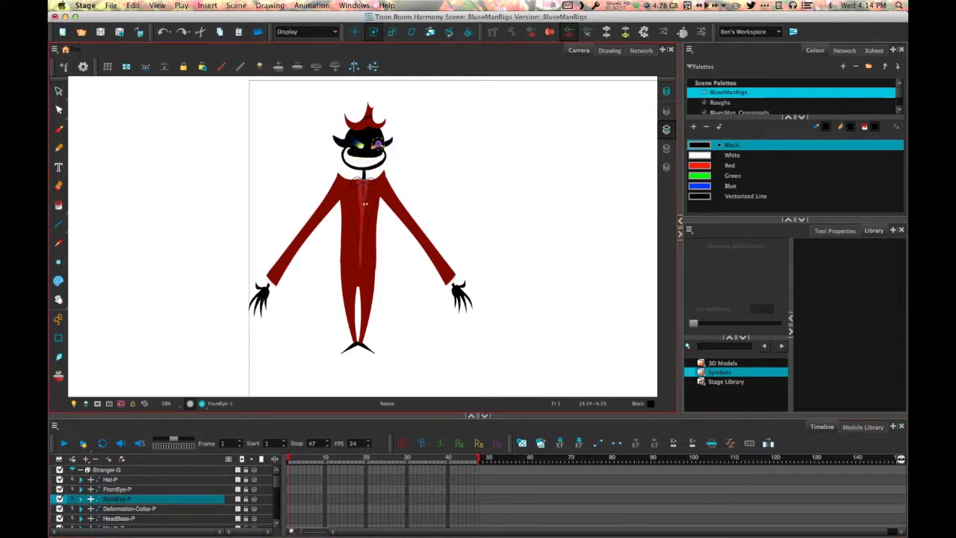
{"action": "scroll", "coordinate": [385, 205], "scroll_direction": "up", "scroll_amount": 3}
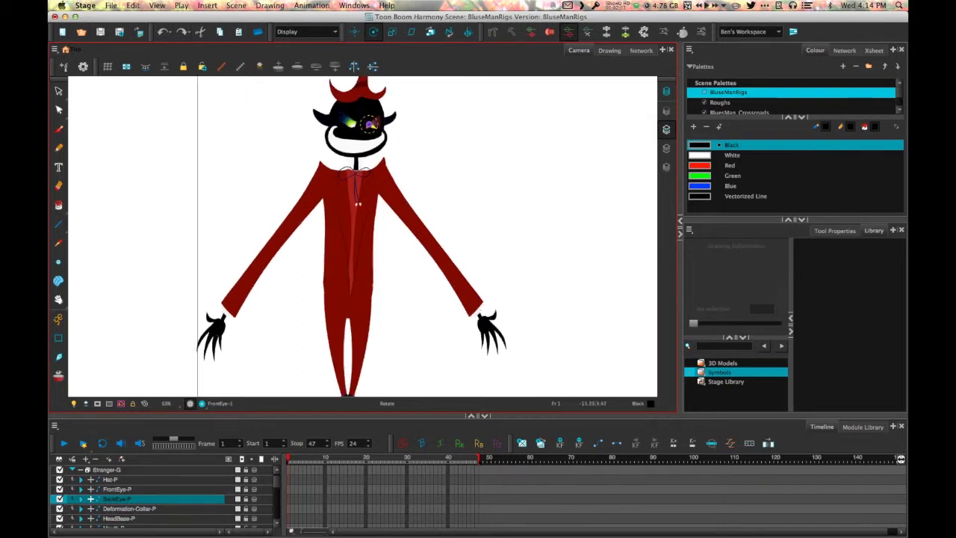
{"action": "scroll", "coordinate": [385, 206], "scroll_direction": "down", "scroll_amount": 5}
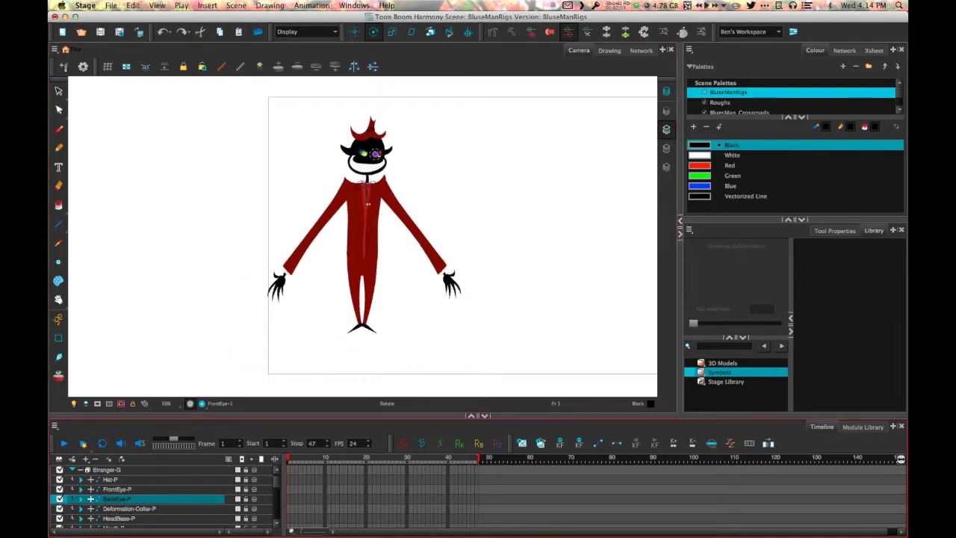
- Place the Deformation-Collar-P pivot at the base of the neck and the HeadBase-P pivot in the lower part of the head
{"action": "left_click", "coordinate": [129, 508]}
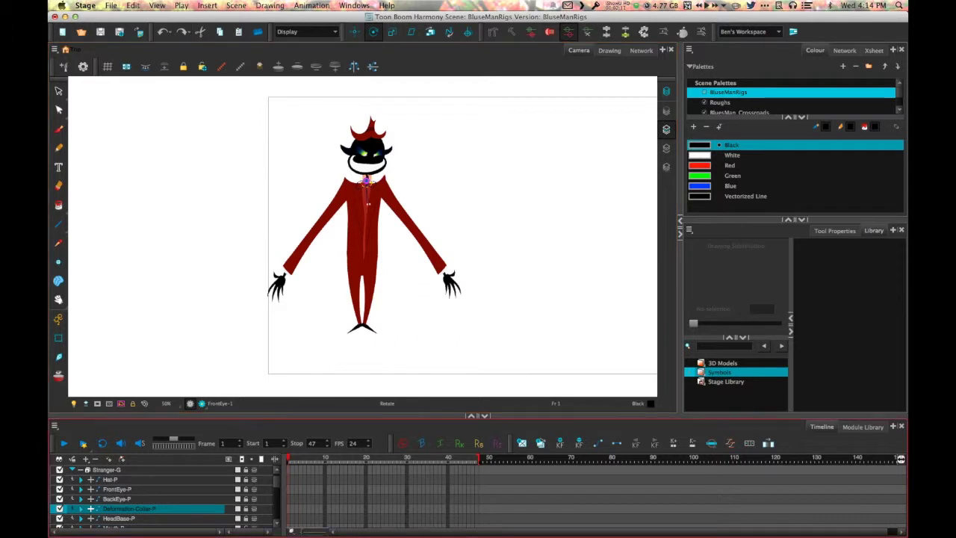
{"action": "key", "text": "Down"}
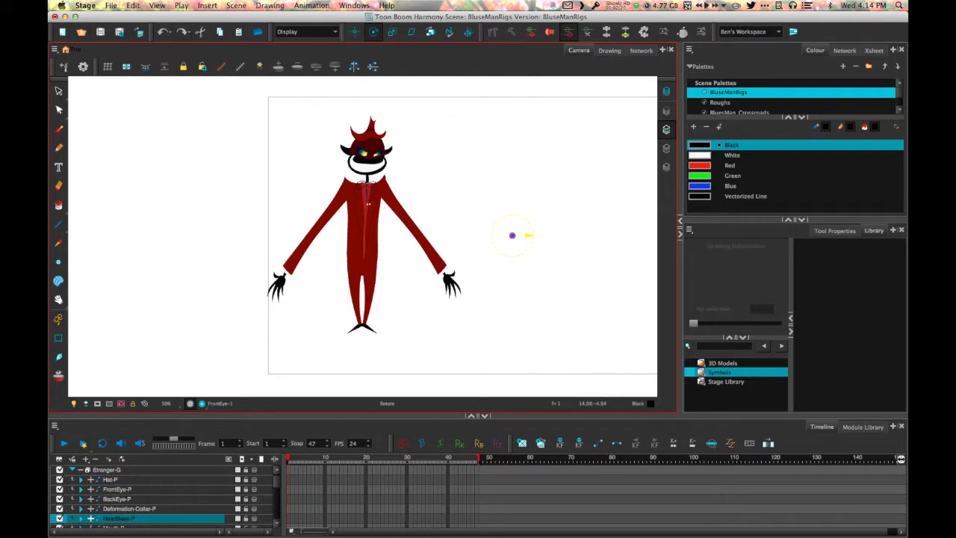
{"action": "left_click_drag", "start_coordinate": [389, 173], "coordinate": [381, 169]}
- Place the Mouth-P pivot at the bottom of the mouth and the FrontEar-P and BackEar-P pivots where each ear meets the head
{"action": "scroll", "coordinate": [164, 497], "scroll_direction": "down", "scroll_amount": 3}
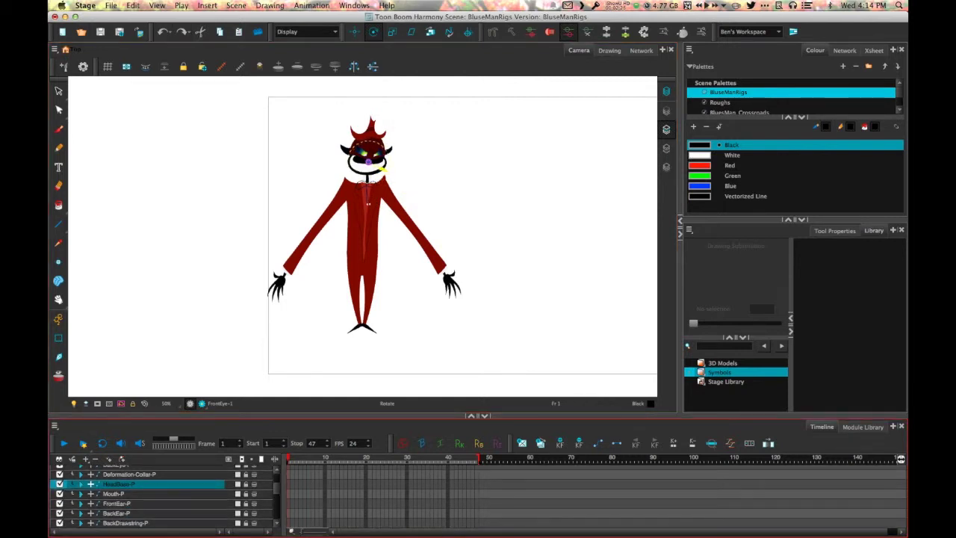
{"action": "left_click", "coordinate": [149, 493]}
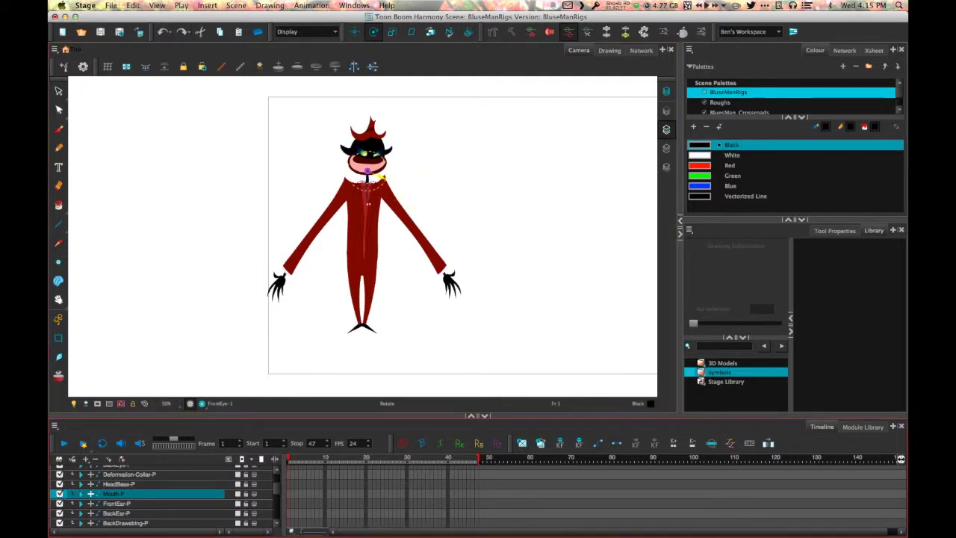
{"action": "left_click", "coordinate": [123, 503]}
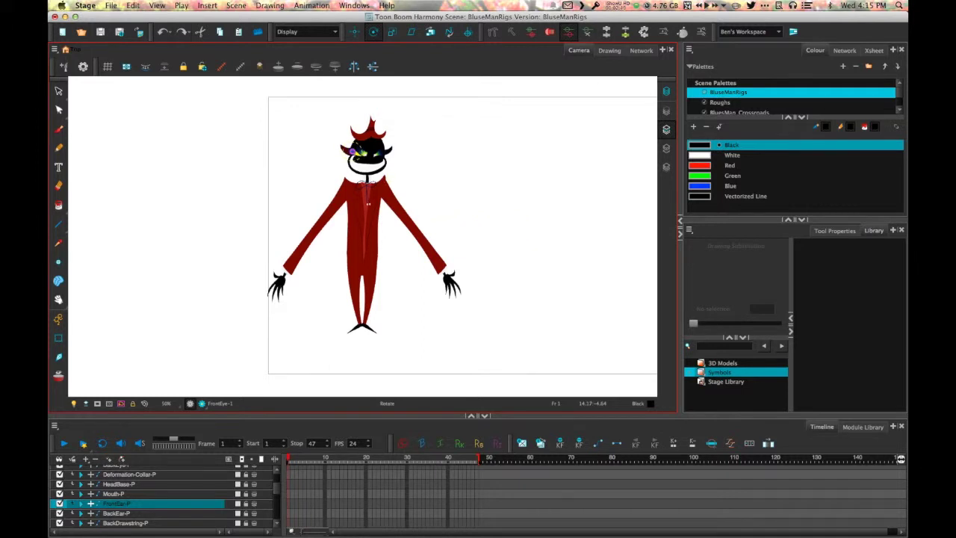
{"action": "left_click", "coordinate": [116, 513]}
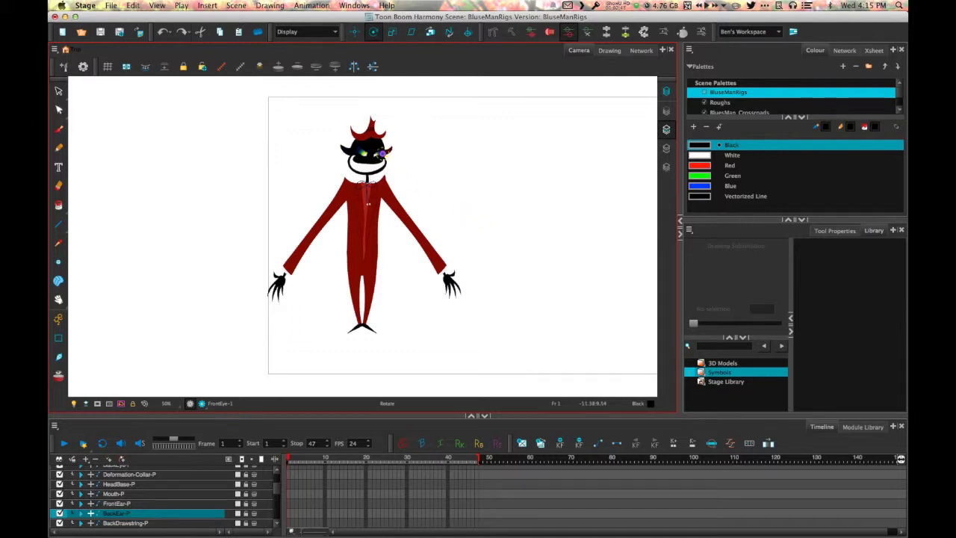
{"action": "scroll", "coordinate": [160, 494], "scroll_direction": "down", "scroll_amount": 1}
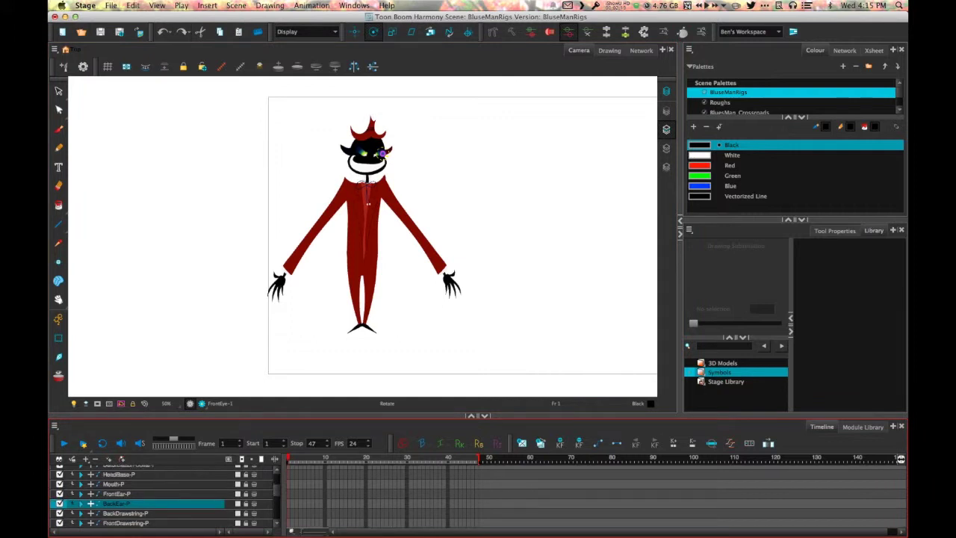
- Bring the pivot of the BackDrawstring-P peg from beside the character onto the bow at the collar
{"action": "key", "text": "Down"}
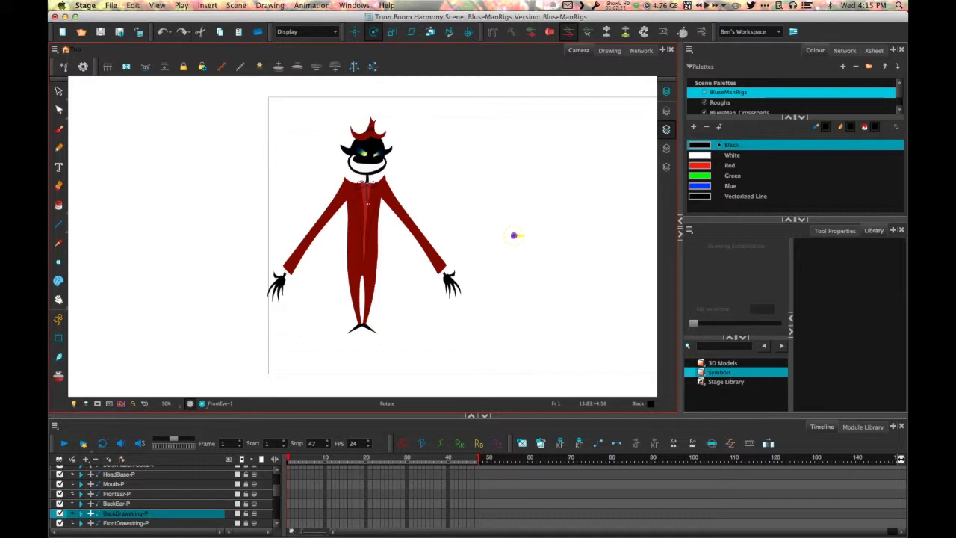
{"action": "scroll", "coordinate": [385, 200], "scroll_direction": "up", "scroll_amount": 2}
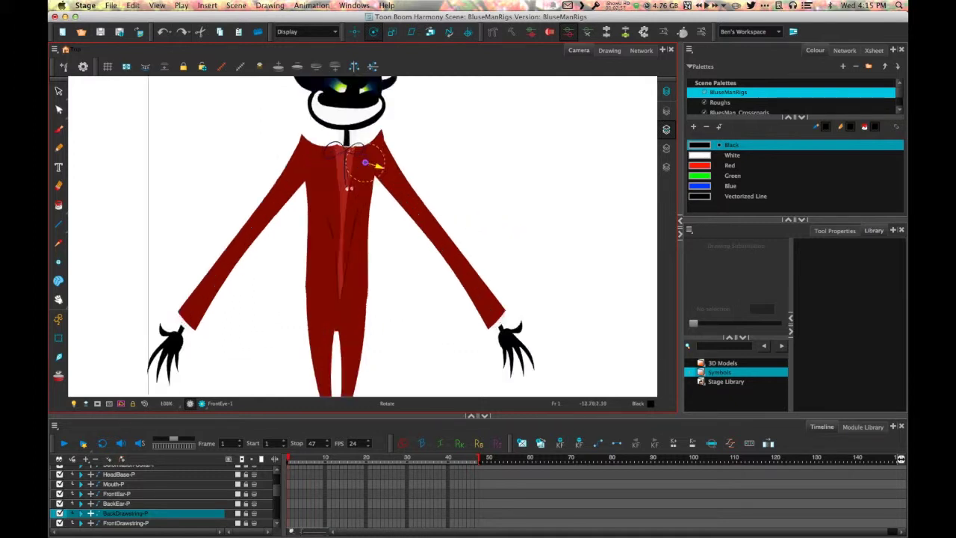
{"action": "scroll", "coordinate": [395, 223], "scroll_direction": "up", "scroll_amount": 1}
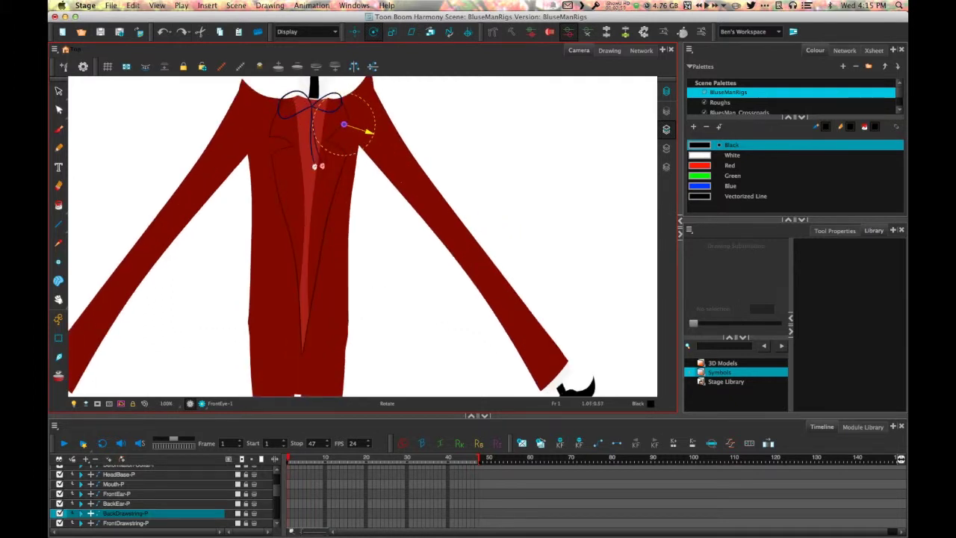
{"action": "scroll", "coordinate": [332, 153], "scroll_direction": "up", "scroll_amount": 3}
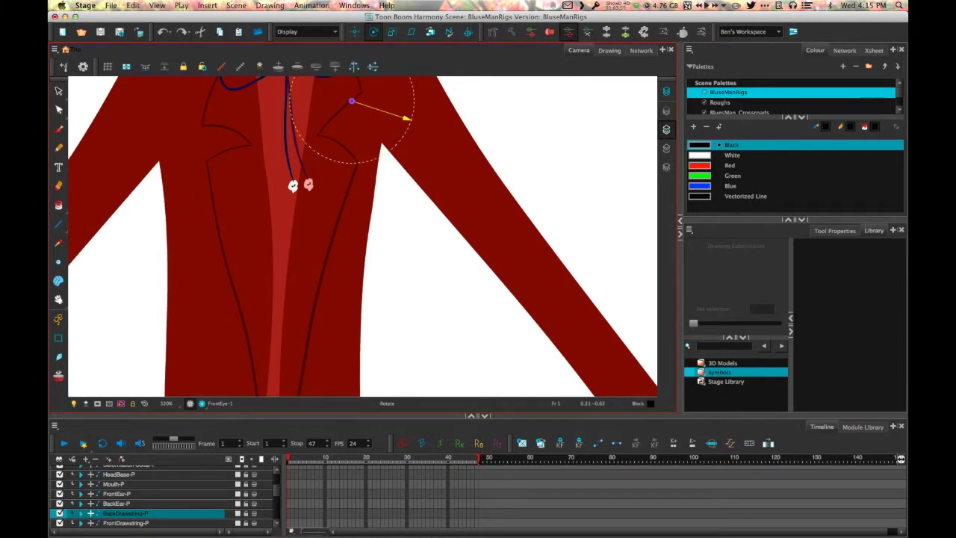
{"action": "scroll", "coordinate": [311, 187], "scroll_direction": "down", "scroll_amount": 3}
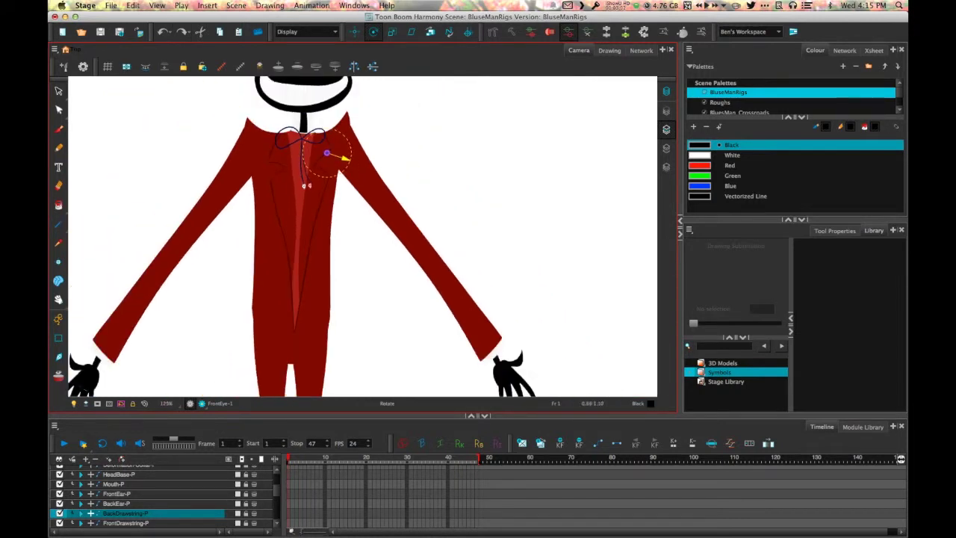
{"action": "left_click_drag", "start_coordinate": [326, 153], "coordinate": [303, 141]}
- Fine-tune the BackDrawstring-P pivot so it sits exactly on the knot of the bow
{"action": "scroll", "coordinate": [284, 342], "scroll_direction": "up", "scroll_amount": 2}
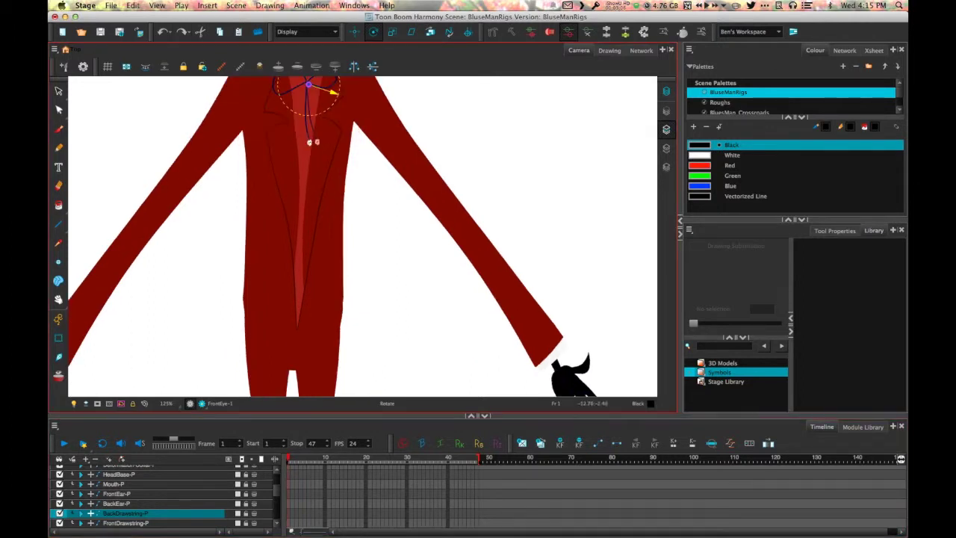
{"action": "scroll", "coordinate": [318, 287], "scroll_direction": "up", "scroll_amount": 1}
{"action": "left_click_drag", "start_coordinate": [372, 188], "coordinate": [395, 316]}
{"action": "scroll", "coordinate": [395, 316], "scroll_direction": "up", "scroll_amount": 2}
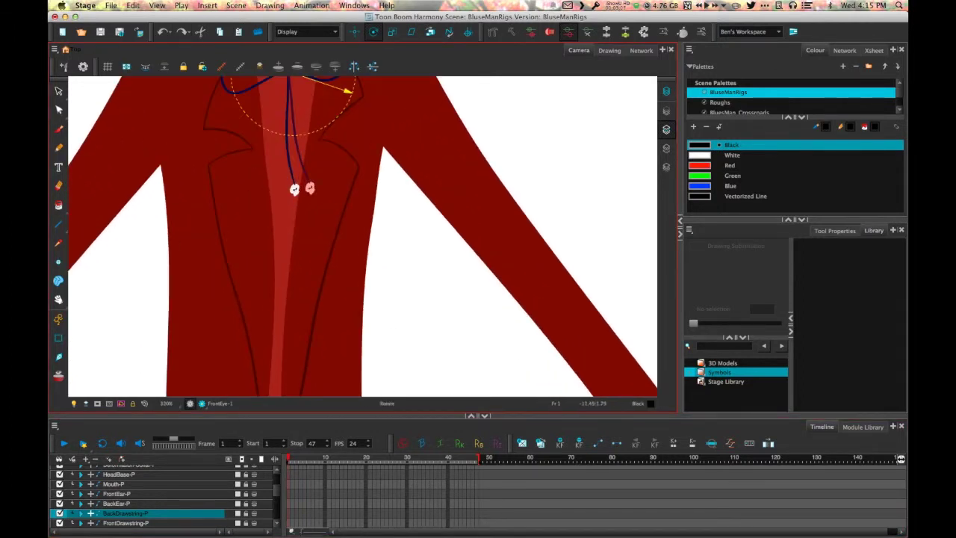
{"action": "left_click_drag", "start_coordinate": [362, 209], "coordinate": [393, 309]}
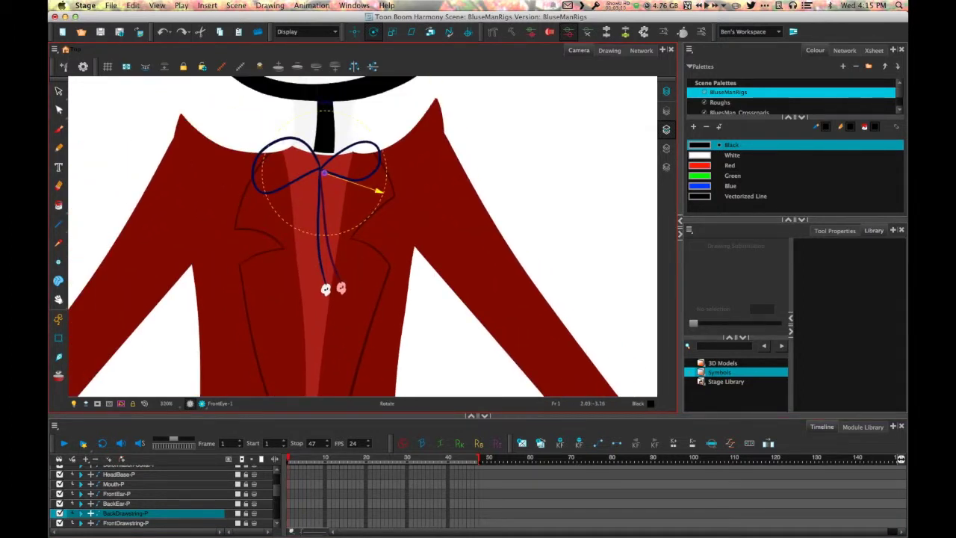
{"action": "left_click_drag", "start_coordinate": [324, 173], "coordinate": [322, 170]}
{"action": "scroll", "coordinate": [404, 321], "scroll_direction": "down", "scroll_amount": 3}
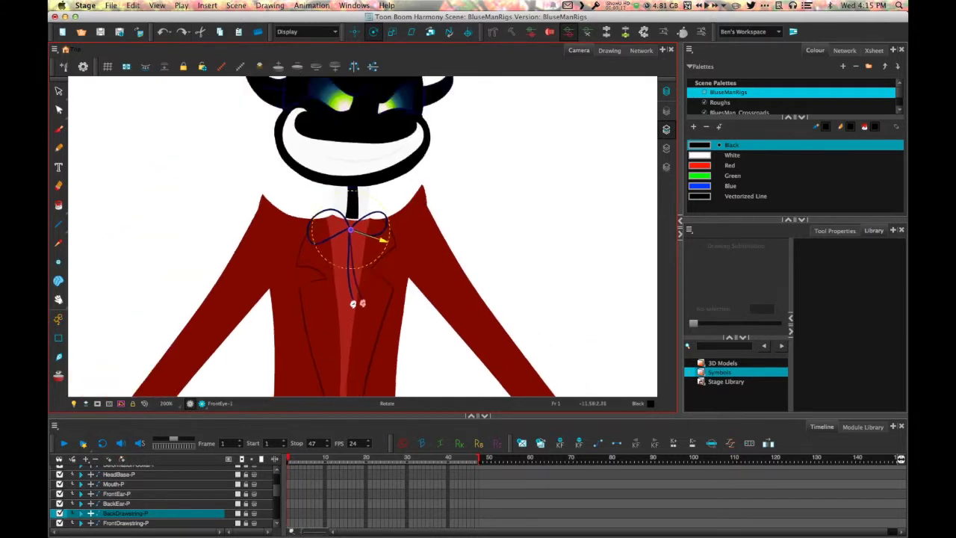
- Place the FrontDrawstring-P pivot precisely on the knot of the bow, where the drawstring begins
{"action": "left_click_drag", "start_coordinate": [404, 321], "coordinate": [429, 217]}
{"action": "scroll", "coordinate": [446, 279], "scroll_direction": "down", "scroll_amount": 3}
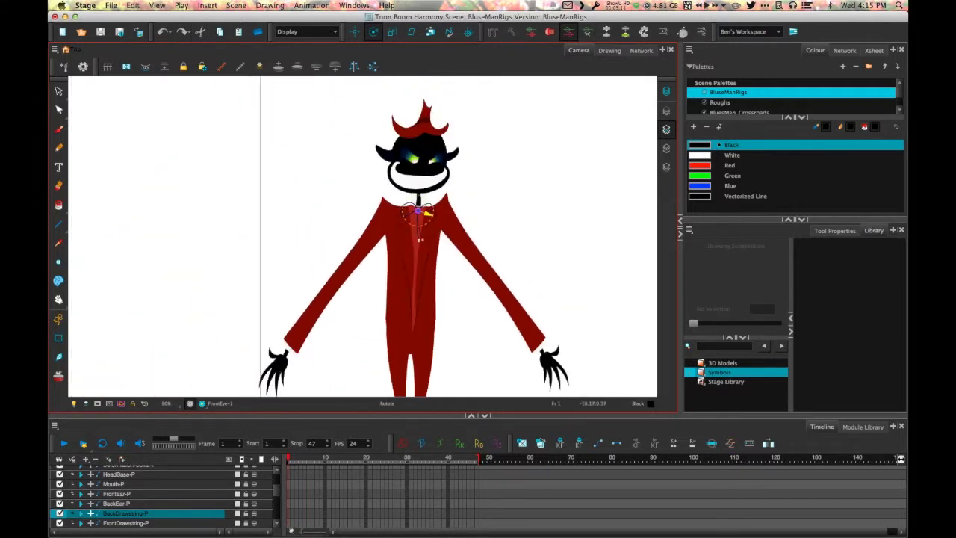
{"action": "scroll", "coordinate": [373, 493], "scroll_direction": "down", "scroll_amount": 1}
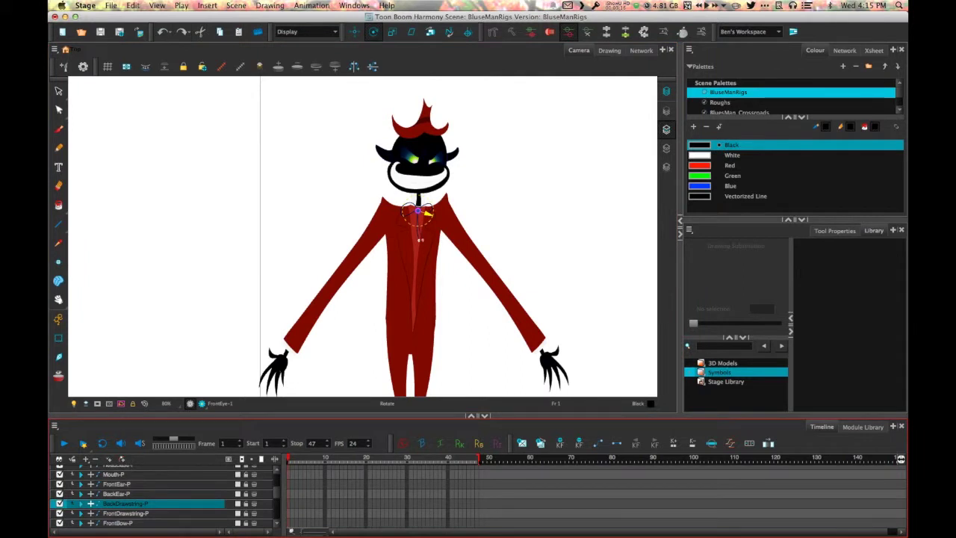
{"action": "left_click", "coordinate": [126, 513]}
{"action": "scroll", "coordinate": [427, 297], "scroll_direction": "up", "scroll_amount": 1}
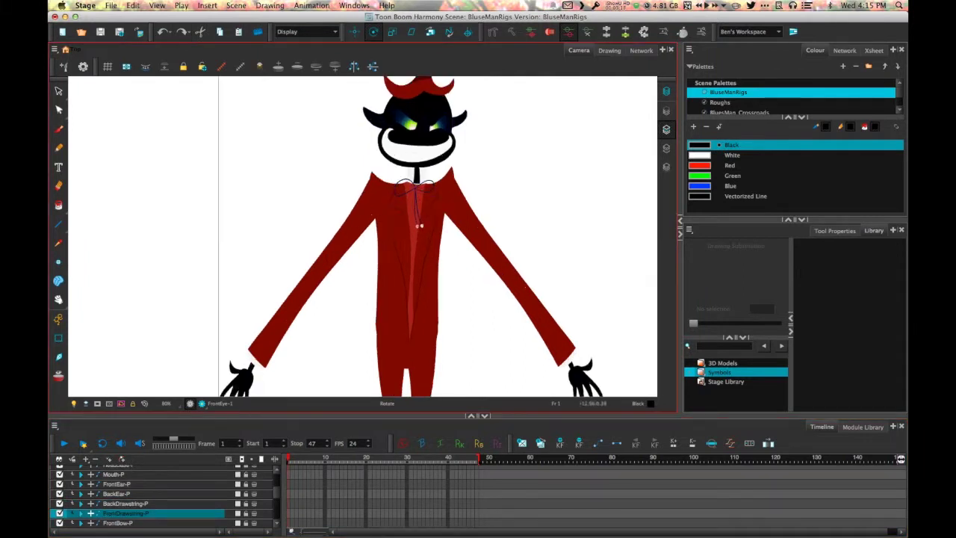
{"action": "scroll", "coordinate": [561, 334], "scroll_direction": "down", "scroll_amount": 1}
{"action": "scroll", "coordinate": [646, 306], "scroll_direction": "down", "scroll_amount": 2}
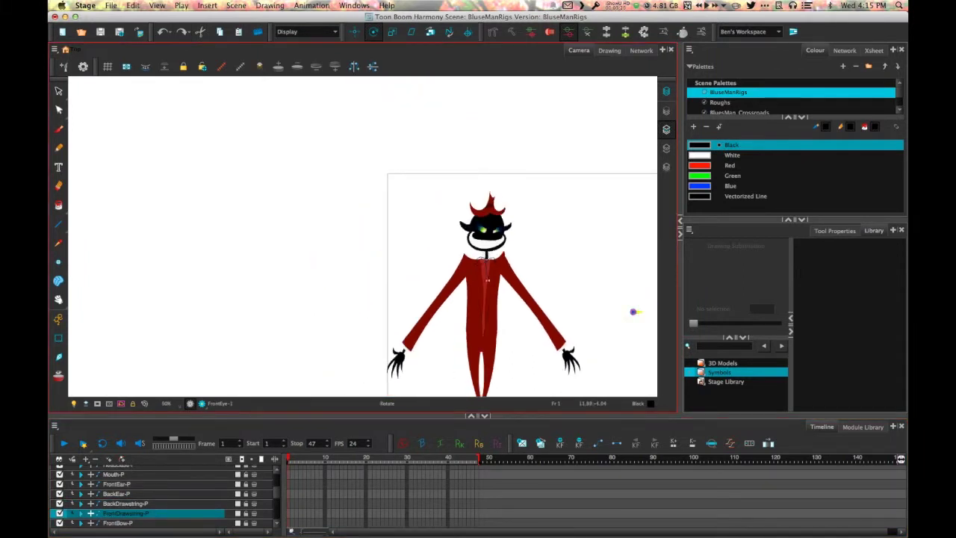
{"action": "scroll", "coordinate": [495, 306], "scroll_direction": "up", "scroll_amount": 3}
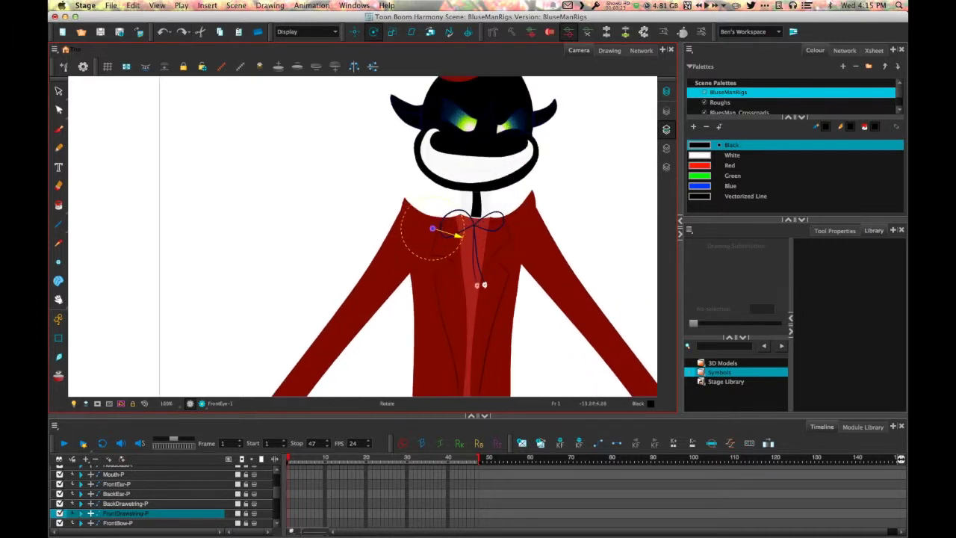
{"action": "left_click_drag", "start_coordinate": [432, 228], "coordinate": [473, 227]}
{"action": "scroll", "coordinate": [470, 235], "scroll_direction": "up", "scroll_amount": 4}
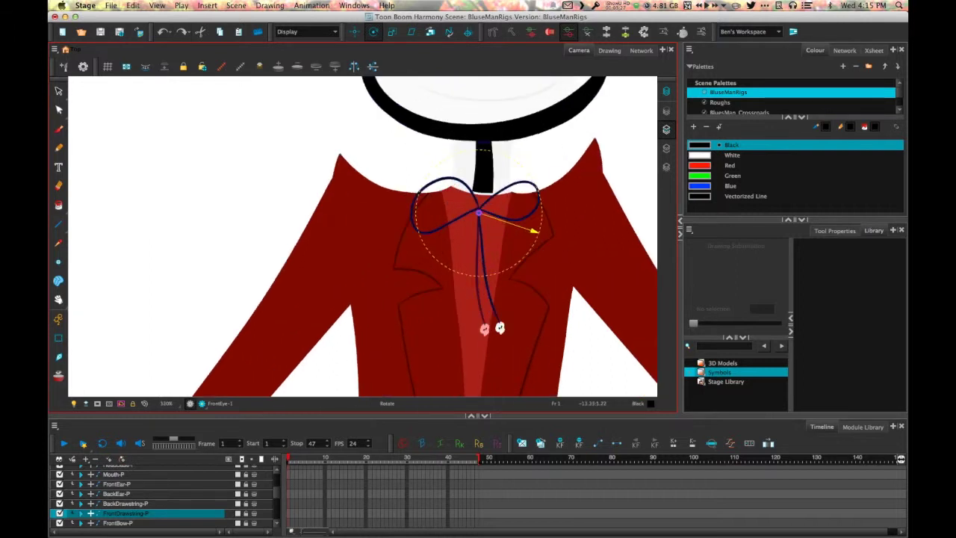
{"action": "left_click_drag", "start_coordinate": [479, 212], "coordinate": [480, 210]}
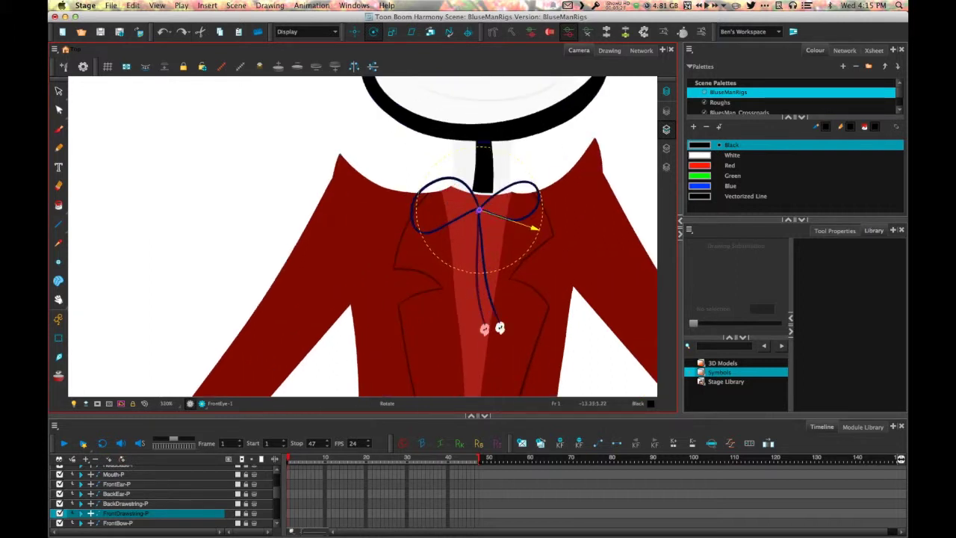
- Move the pivot of the FrontBow-P peg onto the knot where the bow loops meet
{"action": "scroll", "coordinate": [422, 300], "scroll_direction": "down", "scroll_amount": 3}
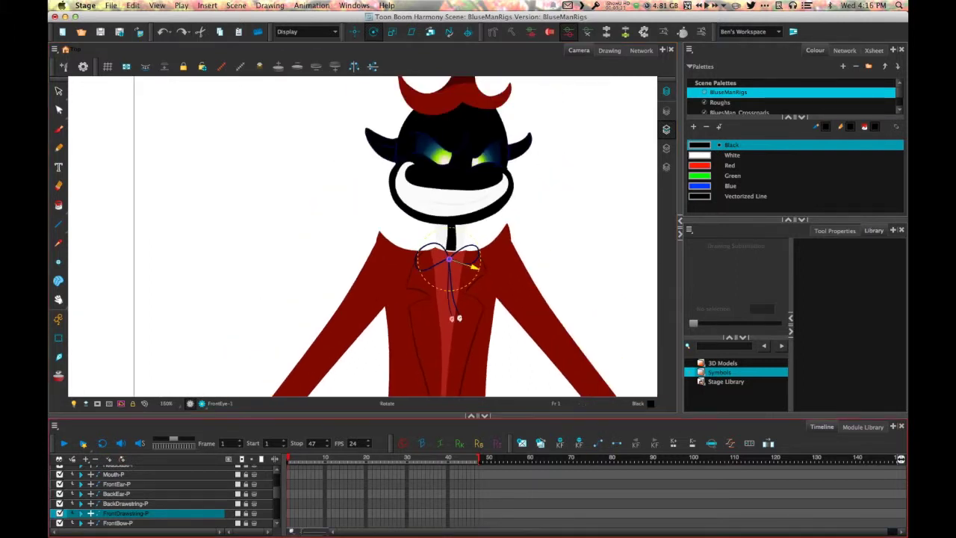
{"action": "scroll", "coordinate": [161, 494], "scroll_direction": "down", "scroll_amount": 1}
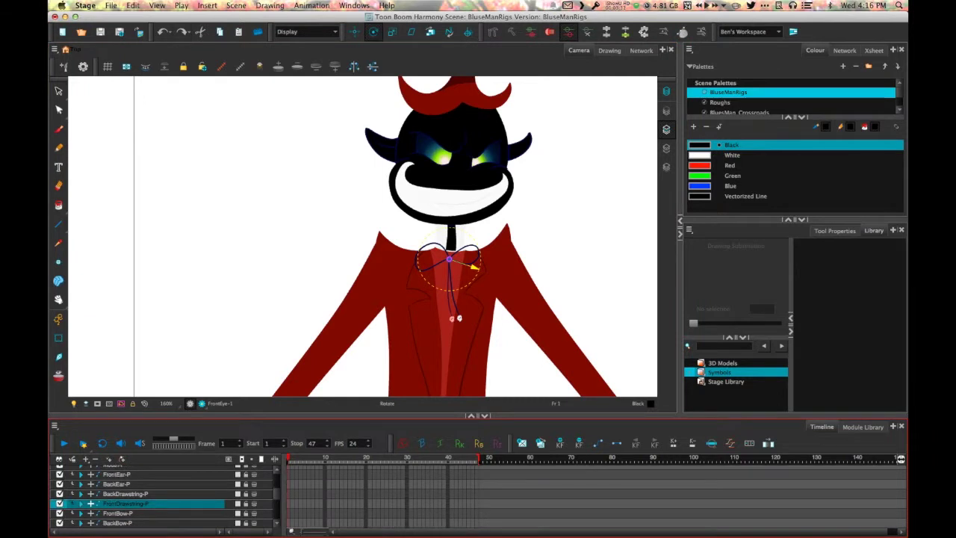
{"action": "left_click", "coordinate": [118, 513]}
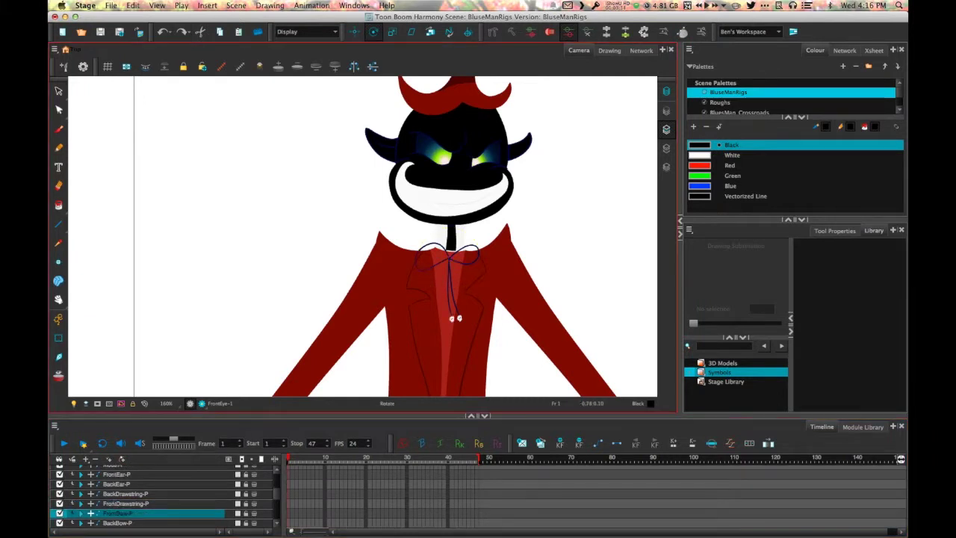
{"action": "scroll", "coordinate": [500, 309], "scroll_direction": "down", "scroll_amount": 5}
{"action": "left_click_drag", "start_coordinate": [631, 346], "coordinate": [533, 313]}
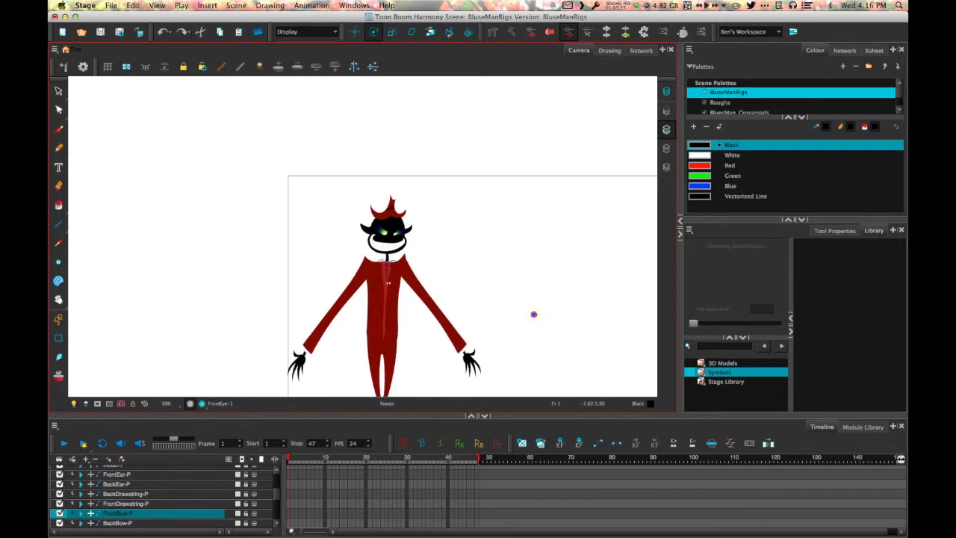
{"action": "scroll", "coordinate": [395, 266], "scroll_direction": "up", "scroll_amount": 2}
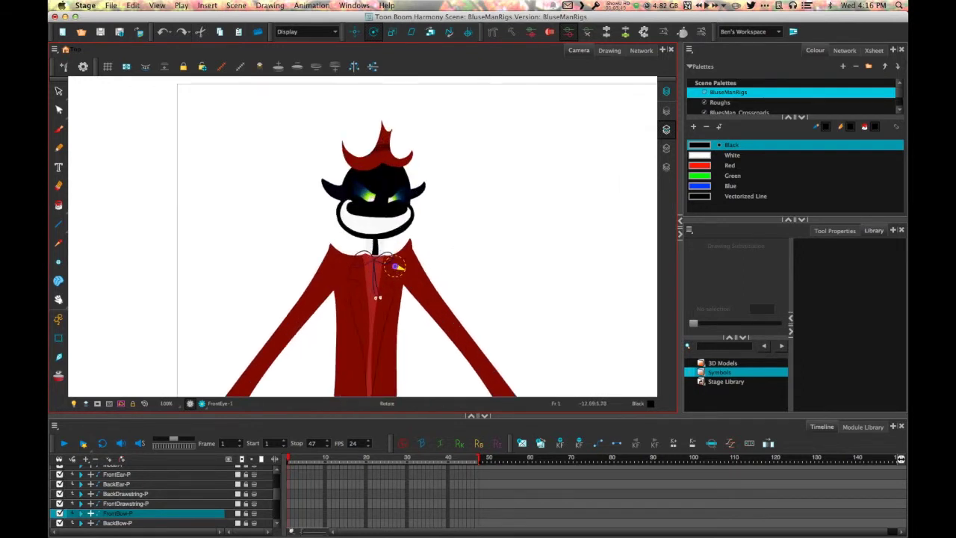
{"action": "scroll", "coordinate": [395, 265], "scroll_direction": "up", "scroll_amount": 3}
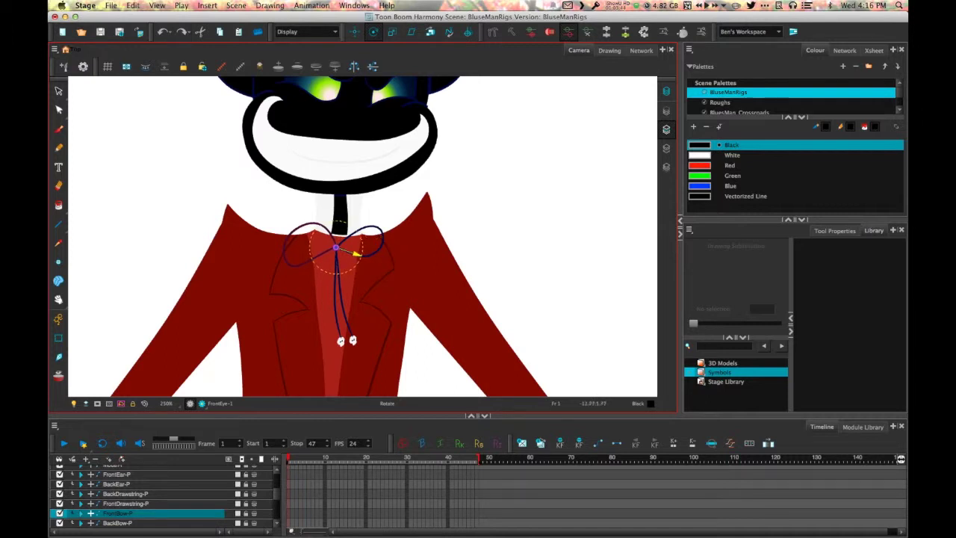
- Move the pivot of the BackBow-P peg onto the bow's knot
{"action": "scroll", "coordinate": [336, 247], "scroll_direction": "down", "scroll_amount": 1}
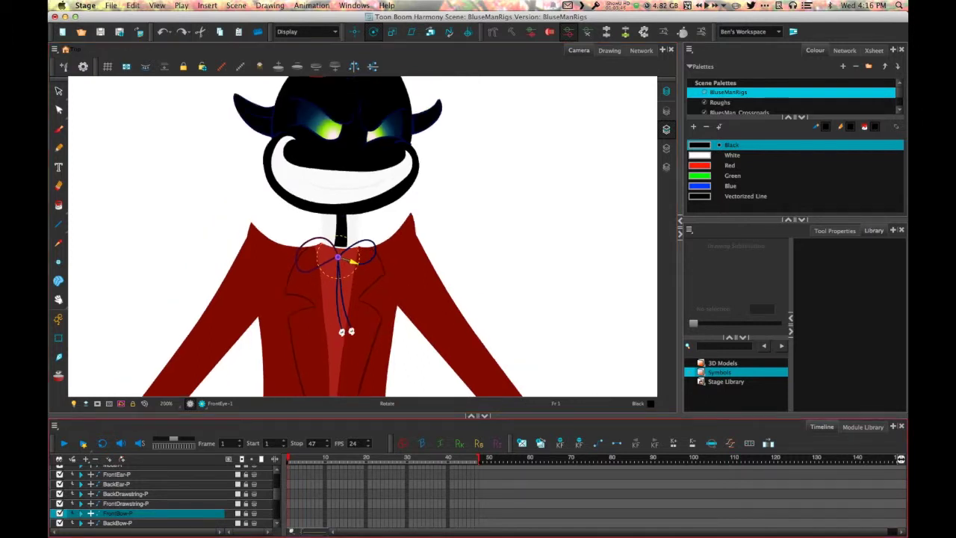
{"action": "left_click", "coordinate": [117, 523]}
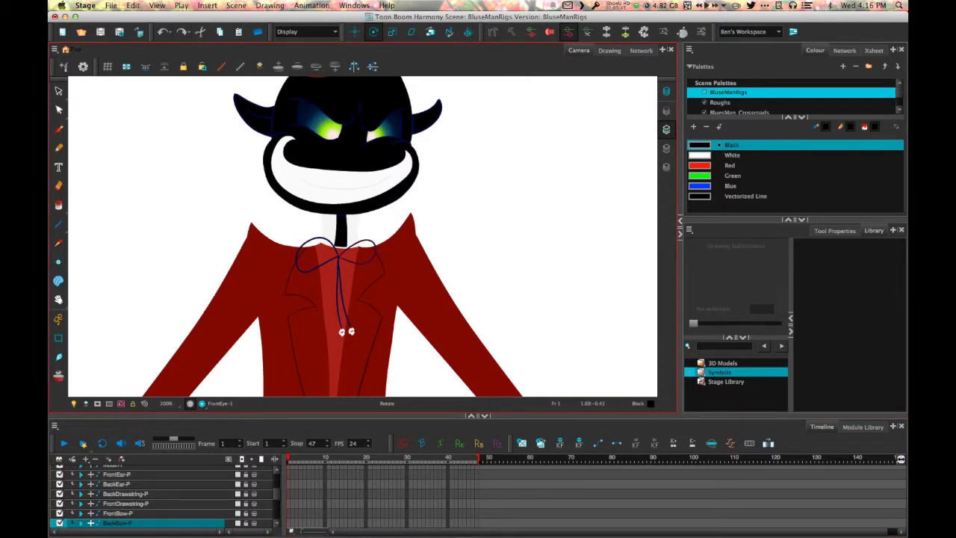
{"action": "scroll", "coordinate": [410, 324], "scroll_direction": "down", "scroll_amount": 4}
{"action": "key", "text": "super+alt"}
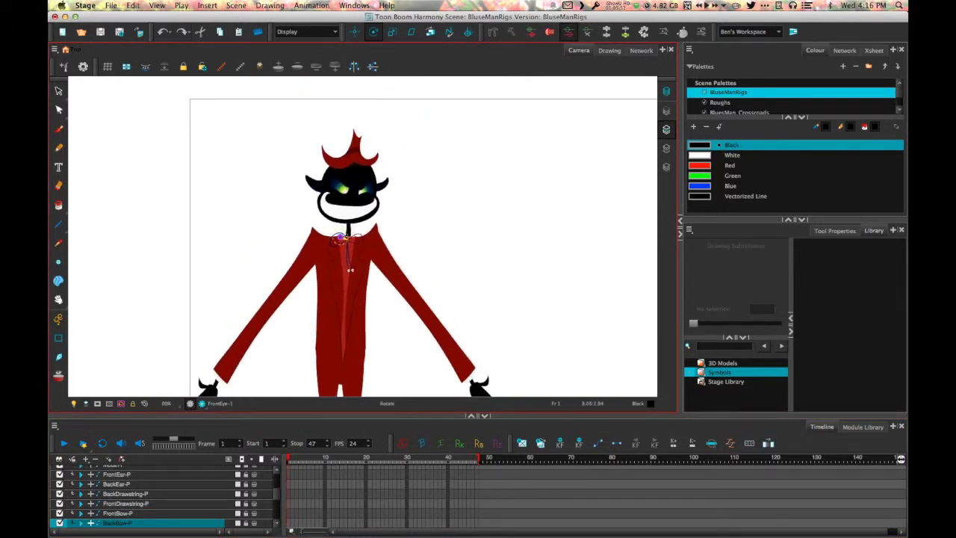
{"action": "scroll", "coordinate": [342, 236], "scroll_direction": "up", "scroll_amount": 1}
{"action": "scroll", "coordinate": [342, 236], "scroll_direction": "up", "scroll_amount": 3}
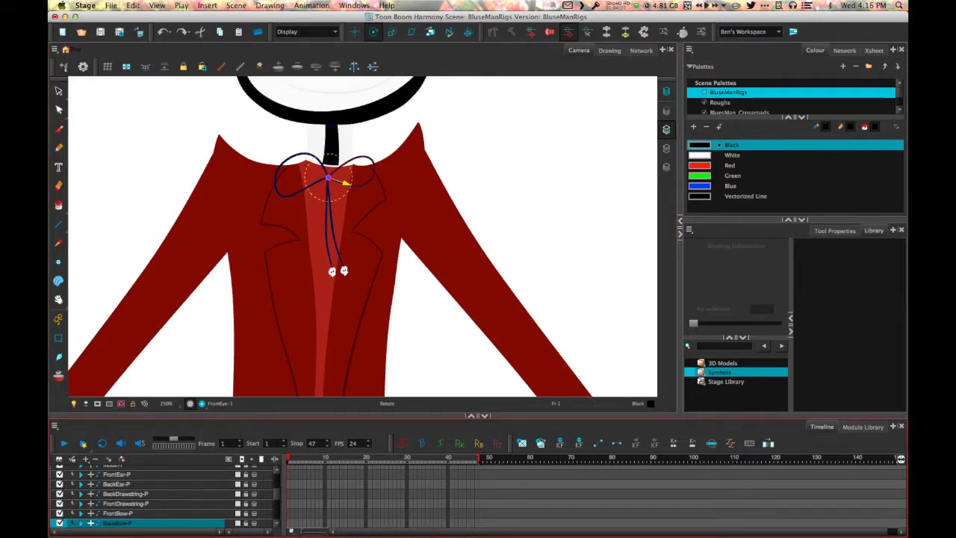
- Place the Deformation-FrontSleeve-P pivot at the shoulder of the front arm
{"action": "scroll", "coordinate": [163, 493], "scroll_direction": "down", "scroll_amount": 2}
{"action": "scroll", "coordinate": [164, 497], "scroll_direction": "down", "scroll_amount": 1}
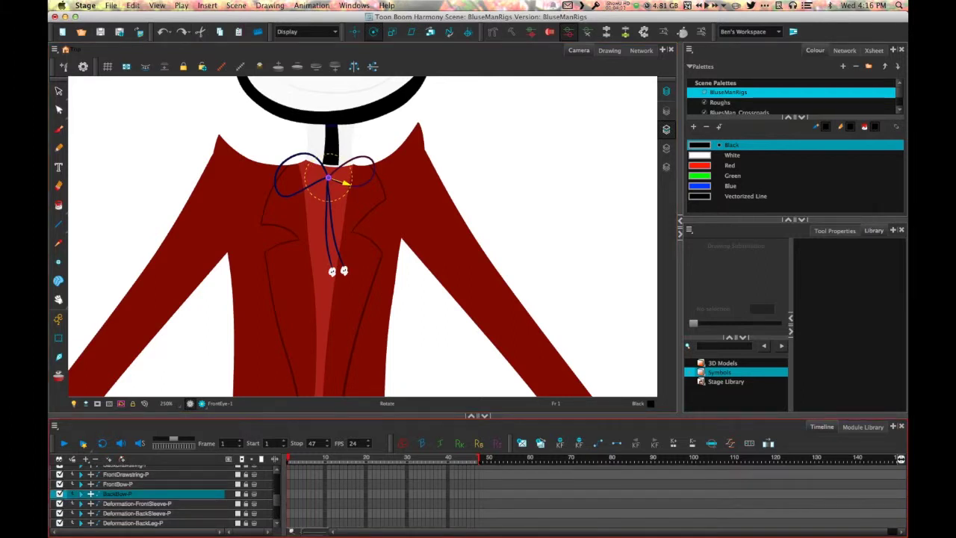
{"action": "left_click", "coordinate": [136, 503]}
{"action": "key", "text": "1"}
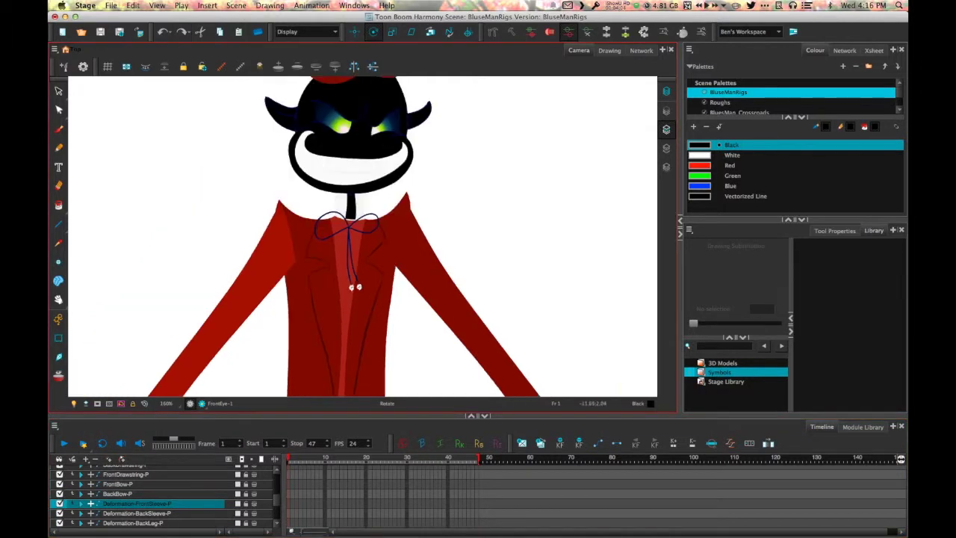
{"action": "scroll", "coordinate": [602, 350], "scroll_direction": "down", "scroll_amount": 2}
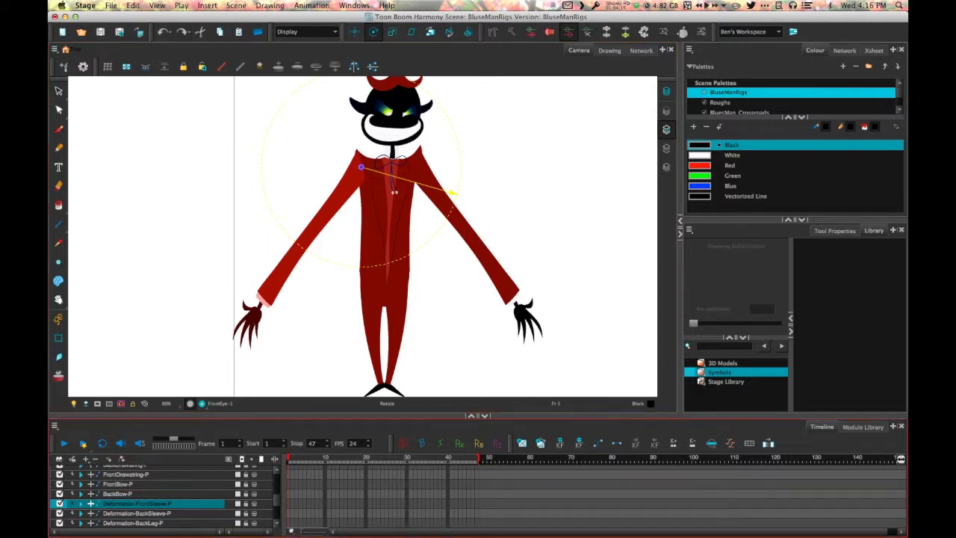
- Place the Deformation-BackSleeve-P pivot at the back arm's shoulder, level with the front sleeve's pivot
{"action": "key", "text": "Down"}
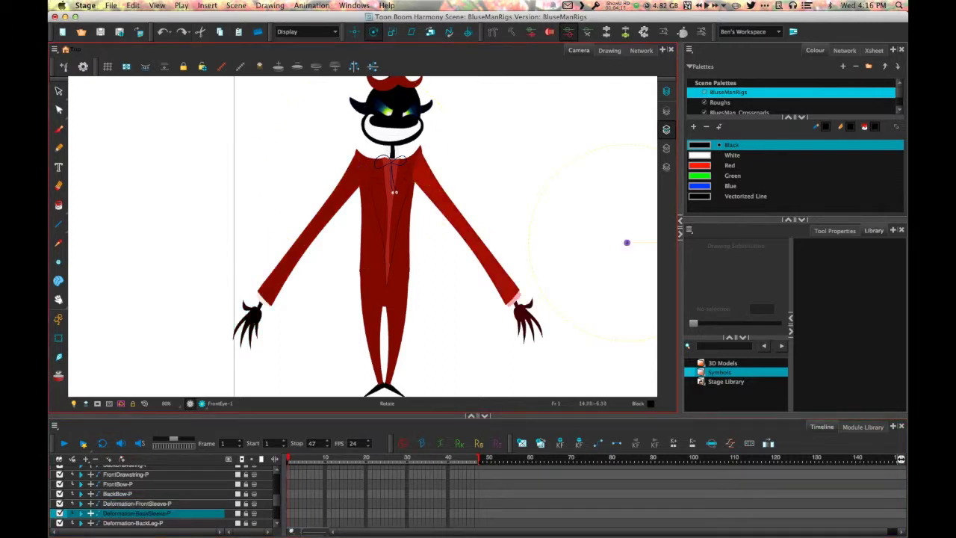
{"action": "left_click_drag", "start_coordinate": [626, 242], "coordinate": [419, 170]}
{"action": "left_click", "coordinate": [136, 503]}
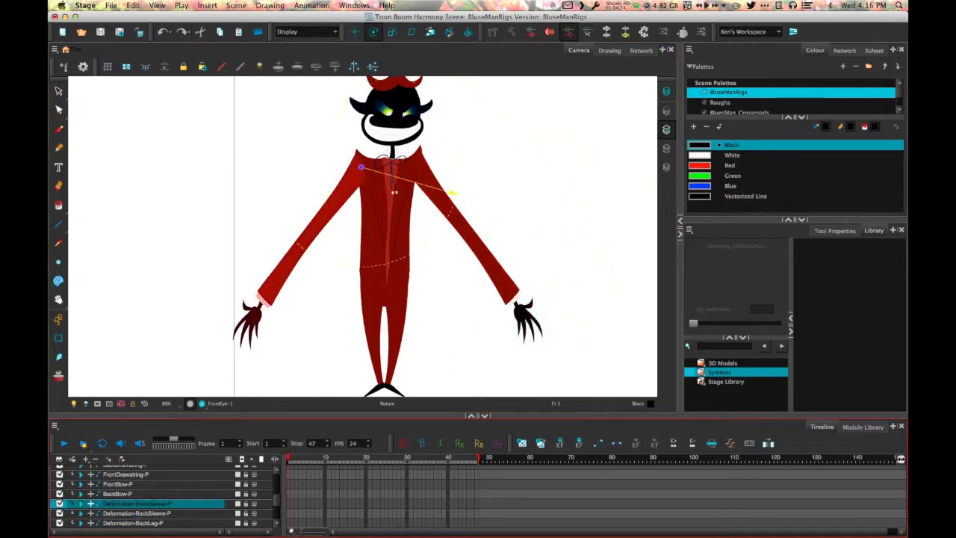
{"action": "left_click", "coordinate": [420, 171]}
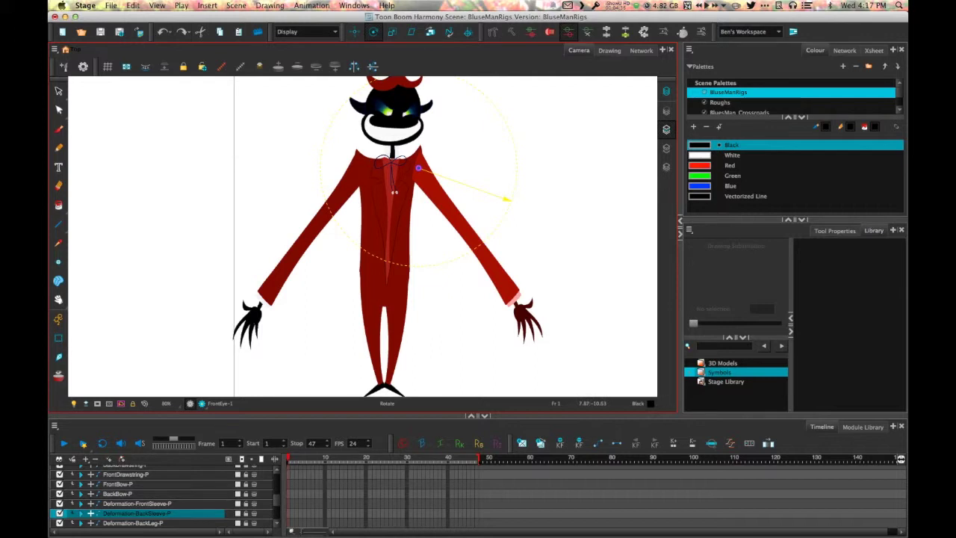
- Place the Deformation-BackLeg-P and Deformation-FrontLeg-P pivots at the hip of each leg
{"action": "scroll", "coordinate": [165, 497], "scroll_direction": "down", "scroll_amount": 1}
{"action": "scroll", "coordinate": [164, 497], "scroll_direction": "down", "scroll_amount": 3}
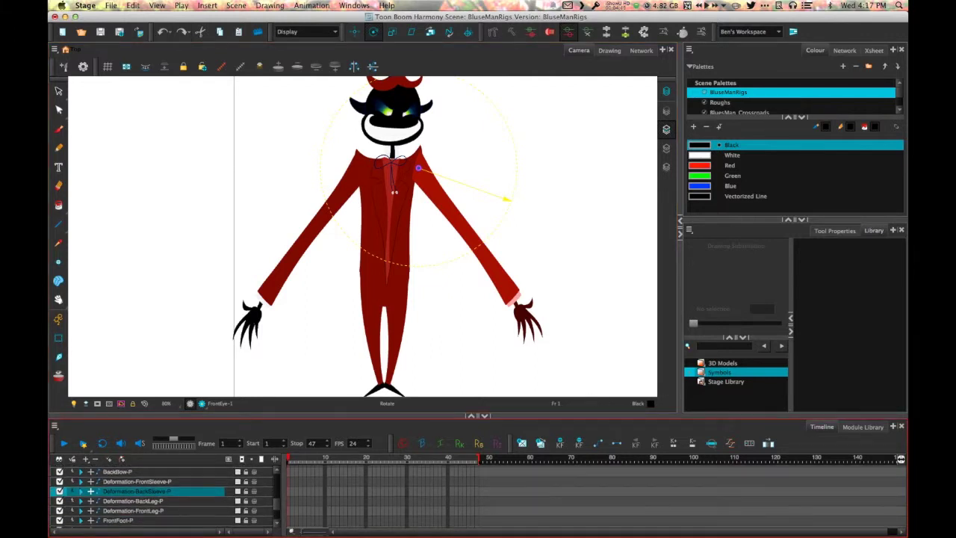
{"action": "left_click", "coordinate": [166, 500]}
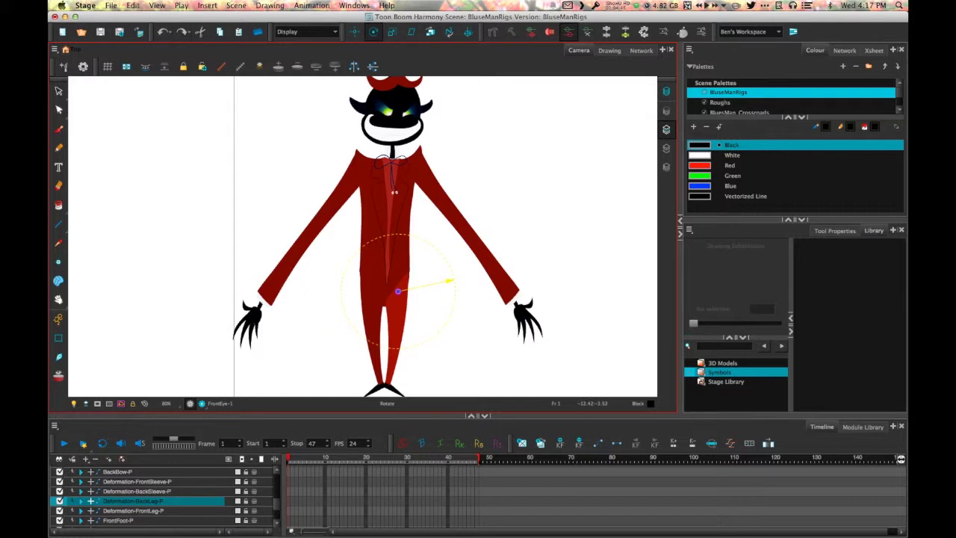
{"action": "left_click", "coordinate": [133, 510]}
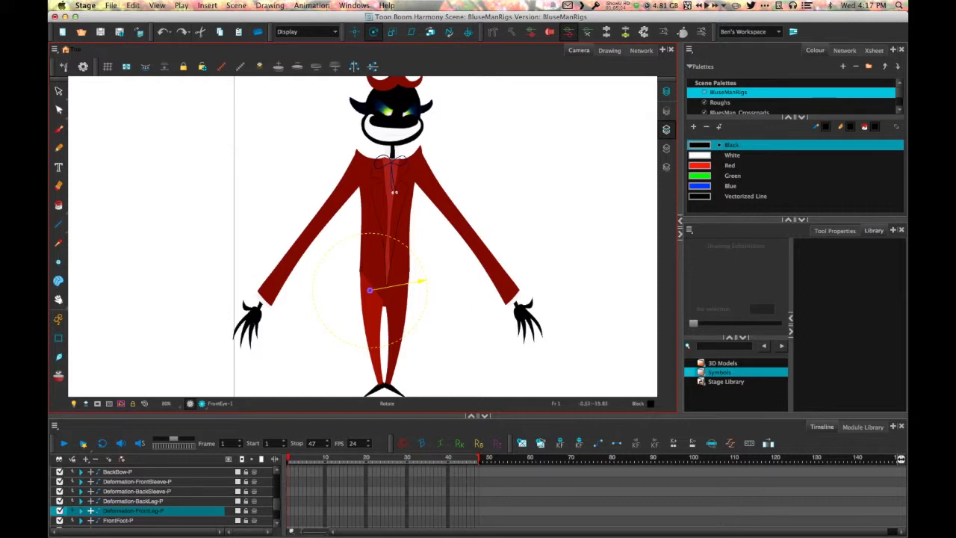
- Place the FrontFoot-P and BackFoot-P pivots at the ankle of each foot
{"action": "scroll", "coordinate": [142, 496], "scroll_direction": "down", "scroll_amount": 2}
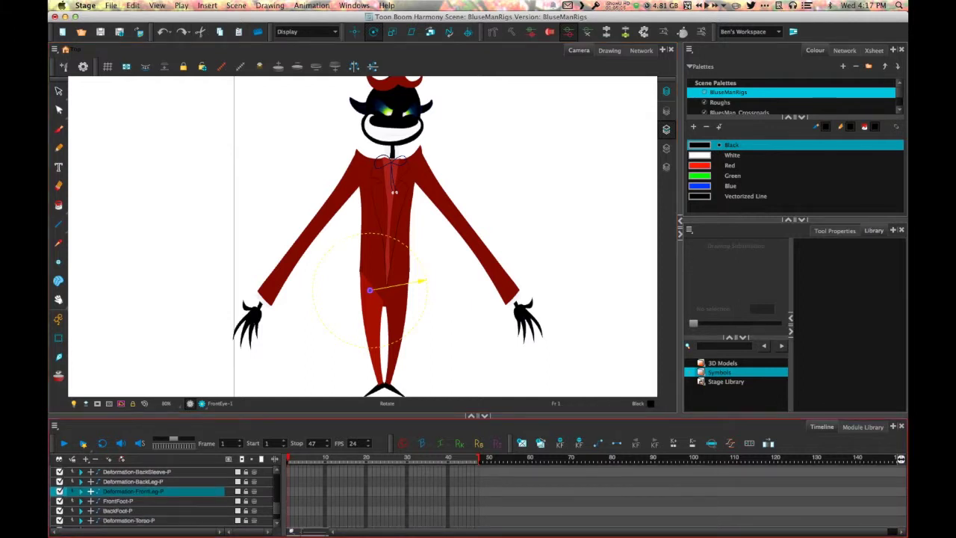
{"action": "left_click", "coordinate": [118, 500]}
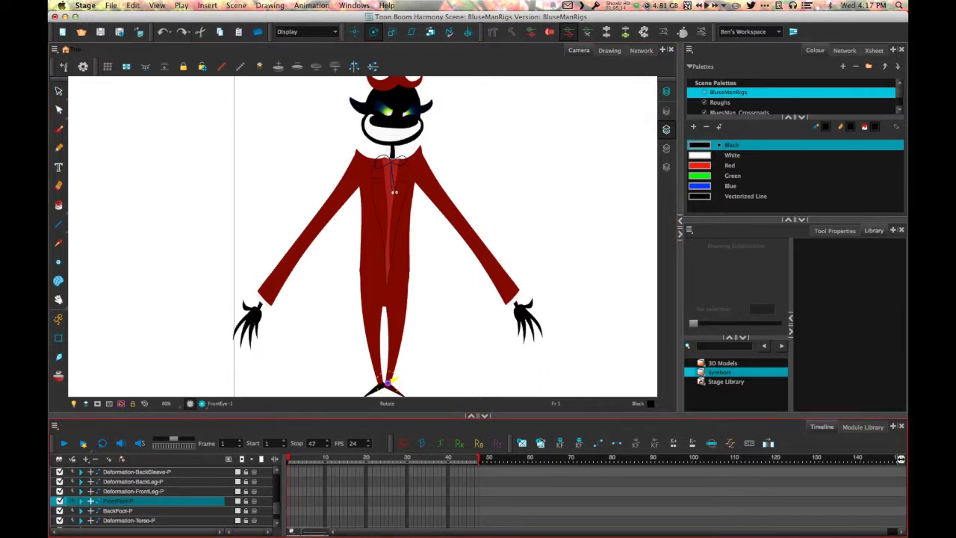
{"action": "left_click", "coordinate": [387, 382]}
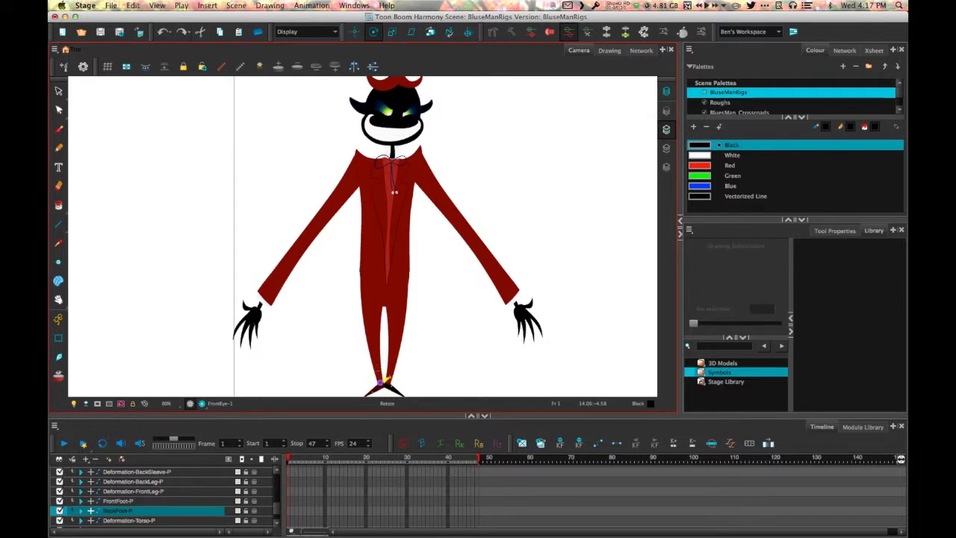
- Place the Deformation-Torso-P pivot at the centre of the lower torso, where the jacket lapels meet
{"action": "scroll", "coordinate": [150, 493], "scroll_direction": "down", "scroll_amount": 3}
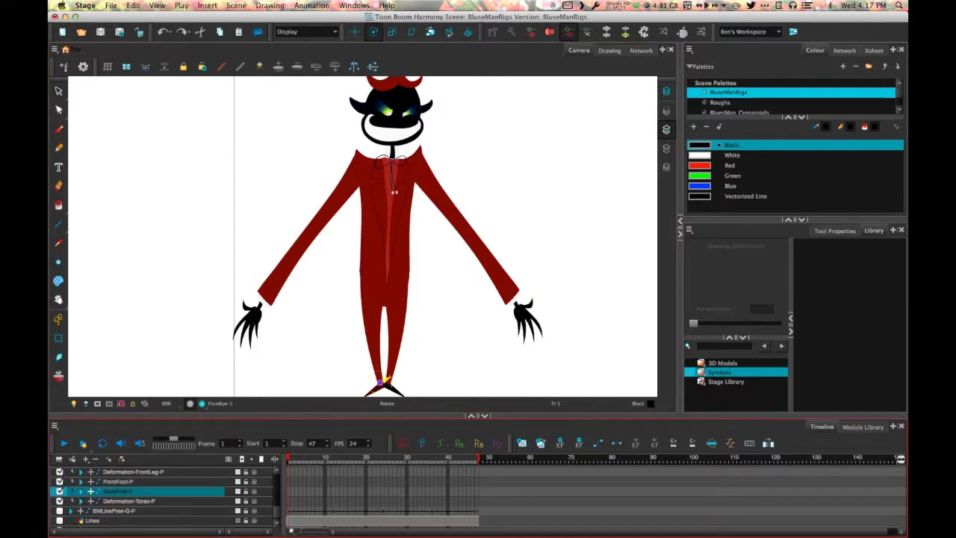
{"action": "left_click", "coordinate": [128, 501]}
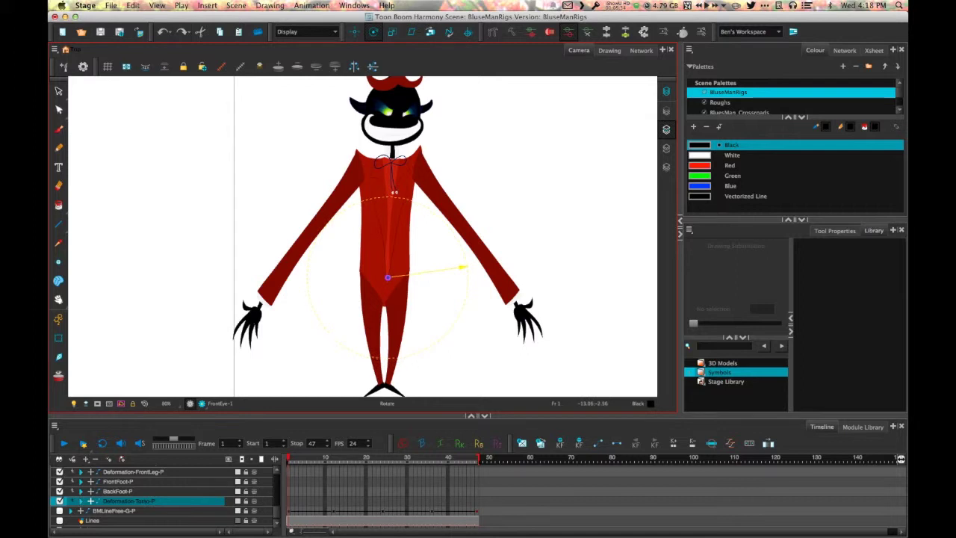
- Examine the whole character from hat to feet, checking the torso pivot against the head, sleeves and legs
{"action": "scroll", "coordinate": [421, 302], "scroll_direction": "up", "scroll_amount": 5}
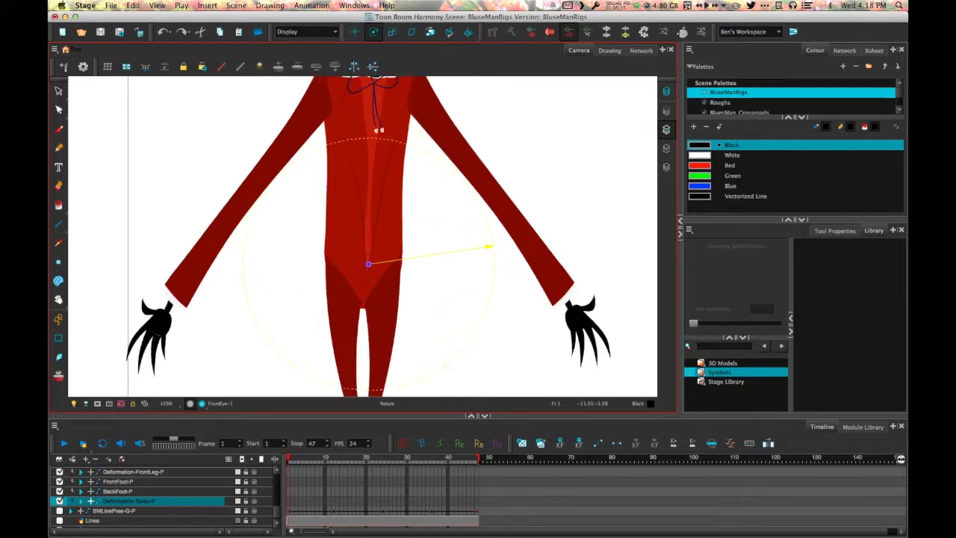
{"action": "scroll", "coordinate": [422, 303], "scroll_direction": "down", "scroll_amount": 3}
{"action": "scroll", "coordinate": [404, 257], "scroll_direction": "down", "scroll_amount": 3}
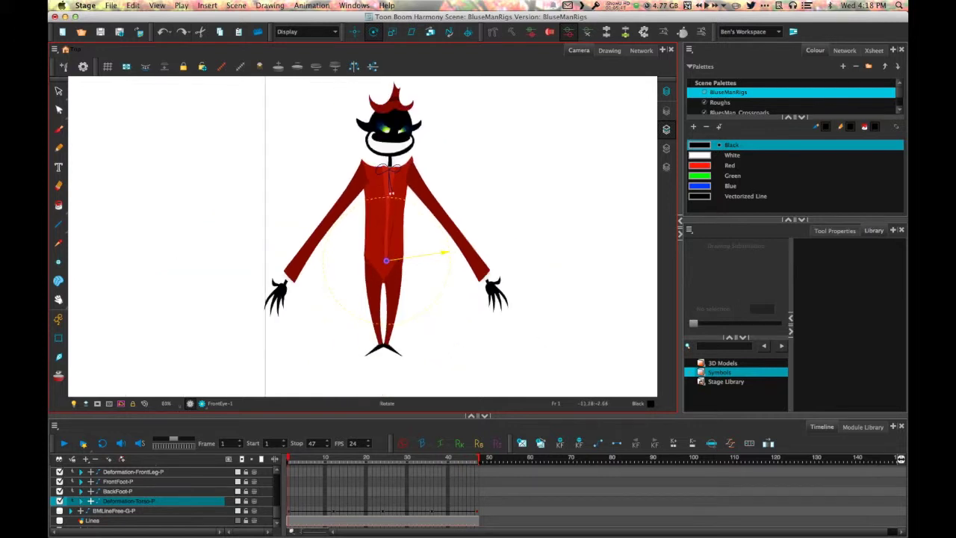
{"action": "scroll", "coordinate": [404, 257], "scroll_direction": "up", "scroll_amount": 4}
{"action": "scroll", "coordinate": [404, 256], "scroll_direction": "down", "scroll_amount": 2}
{"action": "left_click_drag", "start_coordinate": [404, 256], "coordinate": [406, 298]}
{"action": "scroll", "coordinate": [362, 236], "scroll_direction": "up", "scroll_amount": 4}
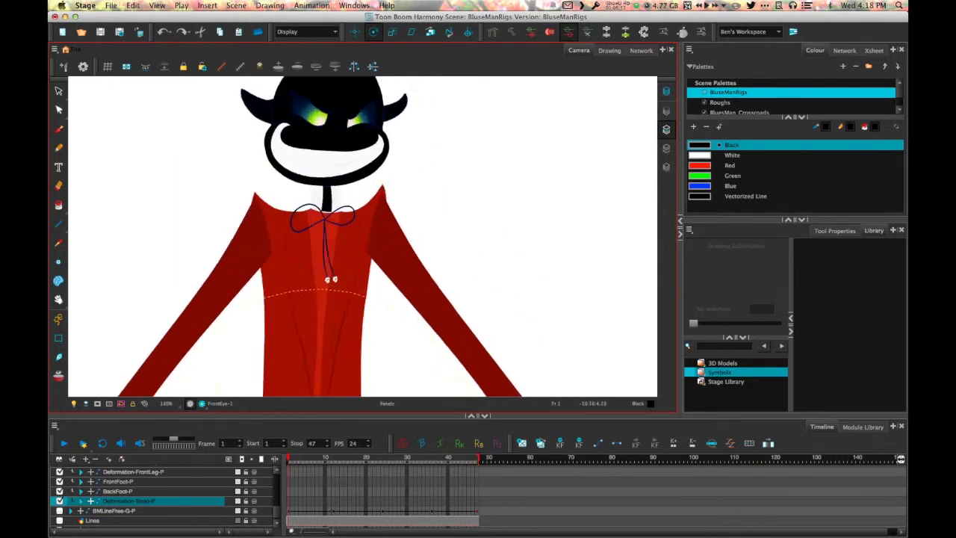
{"action": "scroll", "coordinate": [414, 275], "scroll_direction": "up", "scroll_amount": 3}
{"action": "scroll", "coordinate": [415, 259], "scroll_direction": "down", "scroll_amount": 3}
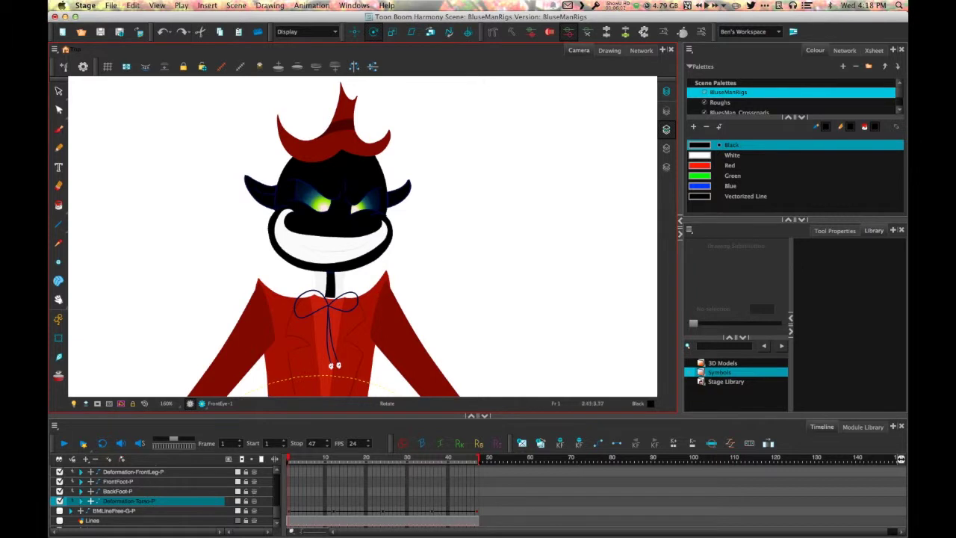
{"action": "scroll", "coordinate": [395, 237], "scroll_direction": "down", "scroll_amount": 5}
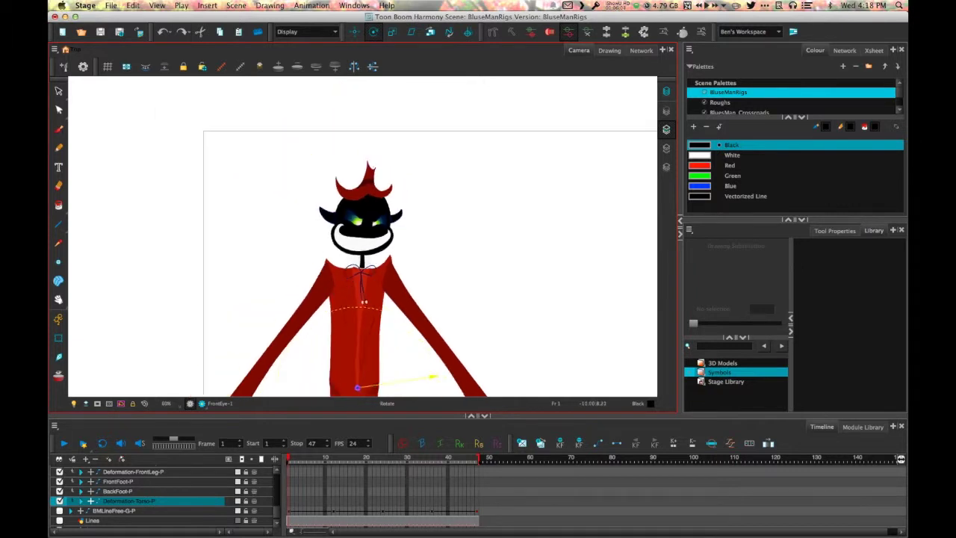
{"action": "key", "text": "space"}
{"action": "left_click_drag", "start_coordinate": [396, 236], "coordinate": [370, 201]}
{"action": "left_click_drag", "start_coordinate": [343, 265], "coordinate": [334, 245]}
{"action": "scroll", "coordinate": [418, 265], "scroll_direction": "up", "scroll_amount": 1}
{"action": "scroll", "coordinate": [418, 265], "scroll_direction": "down", "scroll_amount": 1}
{"action": "key", "text": "space"}
{"action": "key", "text": "alt+3"}
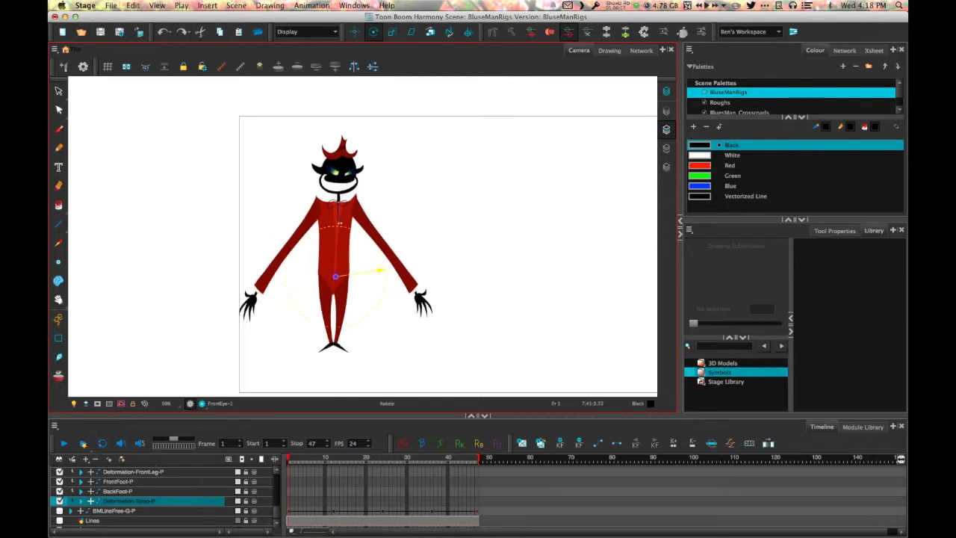
{"action": "scroll", "coordinate": [393, 306], "scroll_direction": "up", "scroll_amount": 2}
{"action": "scroll", "coordinate": [391, 304], "scroll_direction": "down", "scroll_amount": 1}
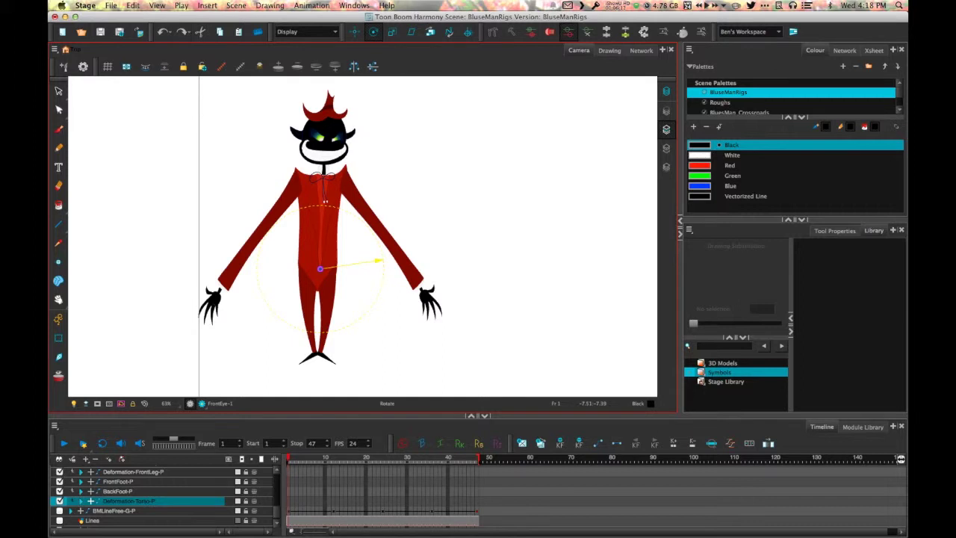
{"action": "scroll", "coordinate": [426, 234], "scroll_direction": "up", "scroll_amount": 3}
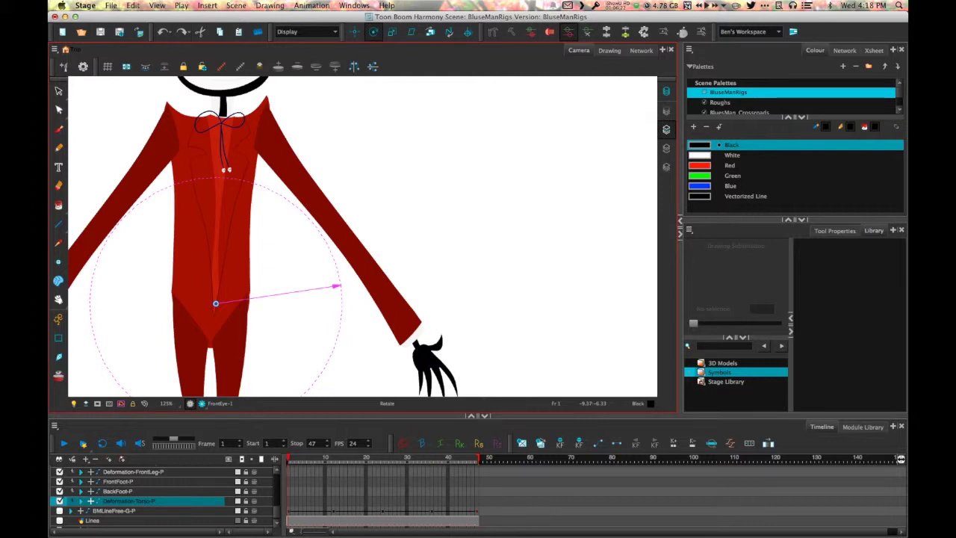
{"action": "key", "text": "1"}
{"action": "key", "text": "1"}
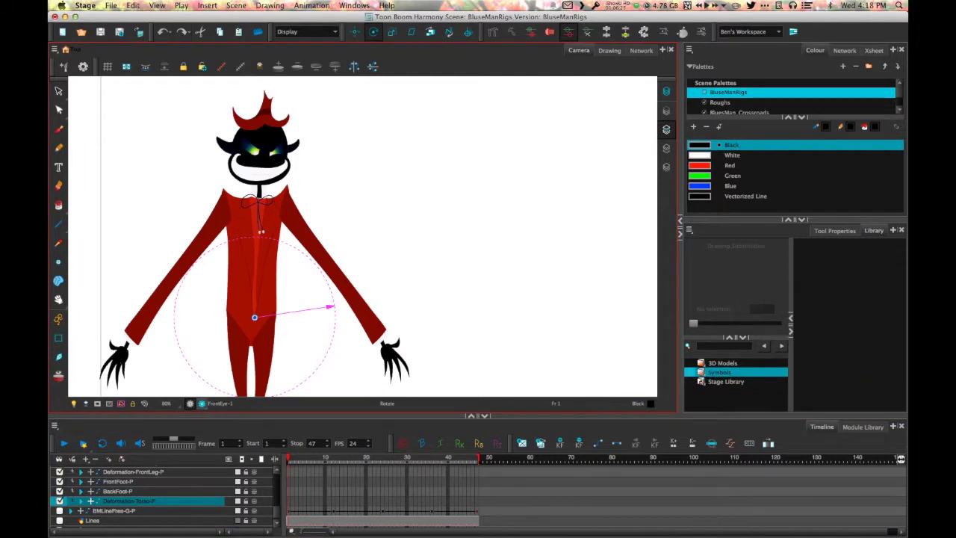
- Collapse the Stranger-G group and add a parent peg above it
{"action": "scroll", "coordinate": [164, 497], "scroll_direction": "up", "scroll_amount": 5}
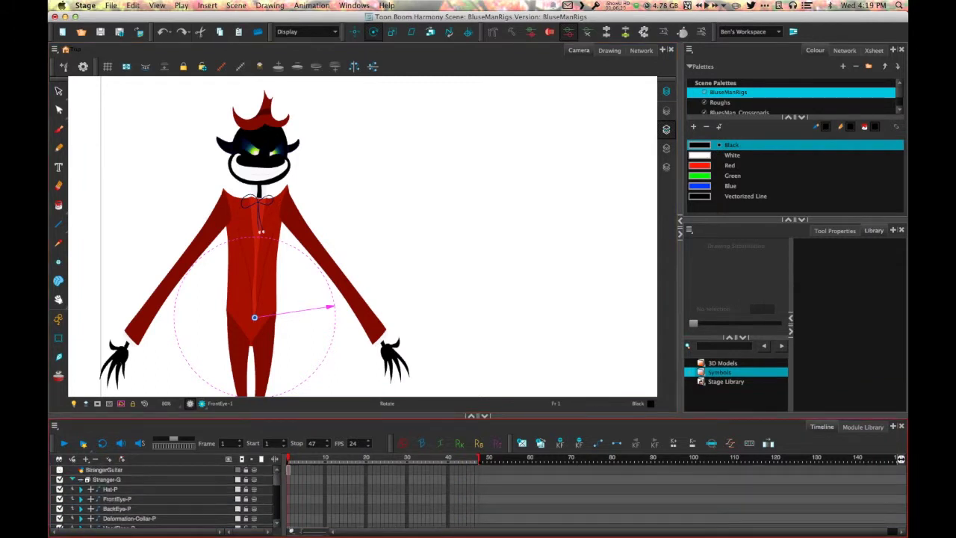
{"action": "left_click", "coordinate": [72, 479]}
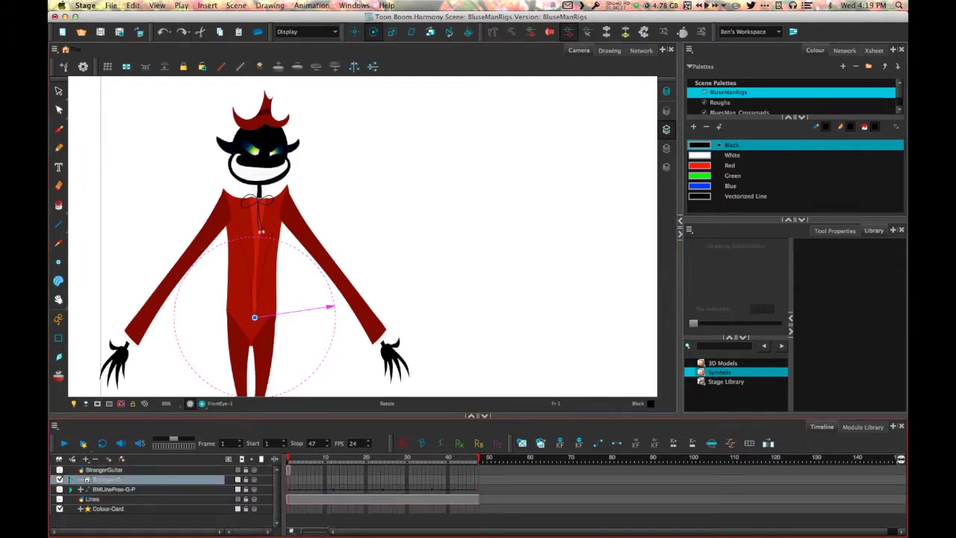
{"action": "left_click", "coordinate": [102, 443]}
{"action": "left_click", "coordinate": [107, 479]}
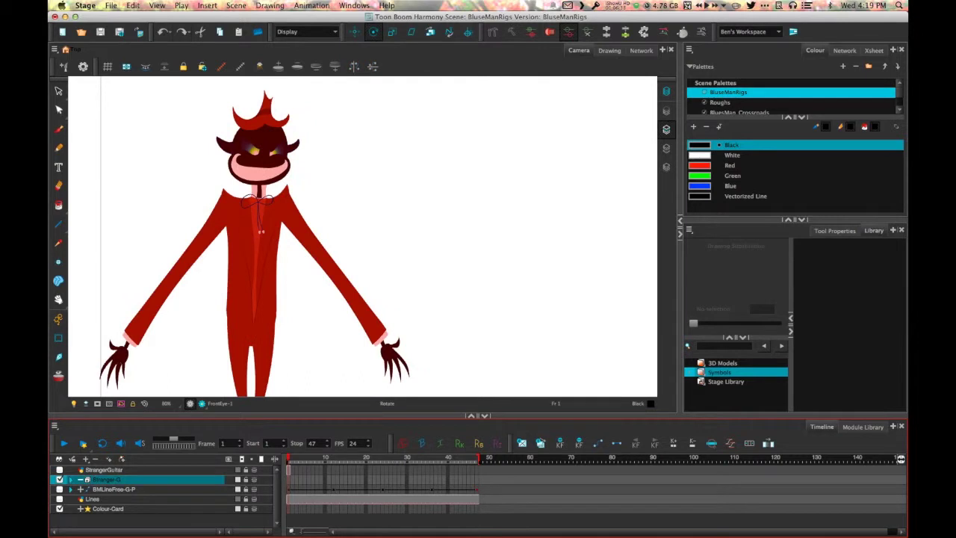
{"action": "key", "text": "super+p"}
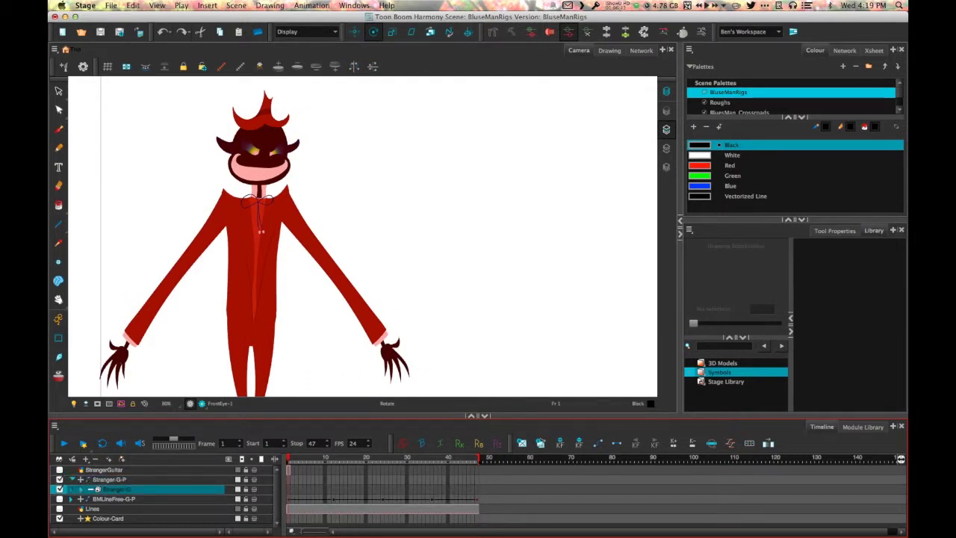
- Check the pegs inside Stranger-G, collapse the group again and add a second parent peg directly above it
{"action": "left_click", "coordinate": [80, 489]}
{"action": "scroll", "coordinate": [80, 489], "scroll_direction": "down", "scroll_amount": 5}
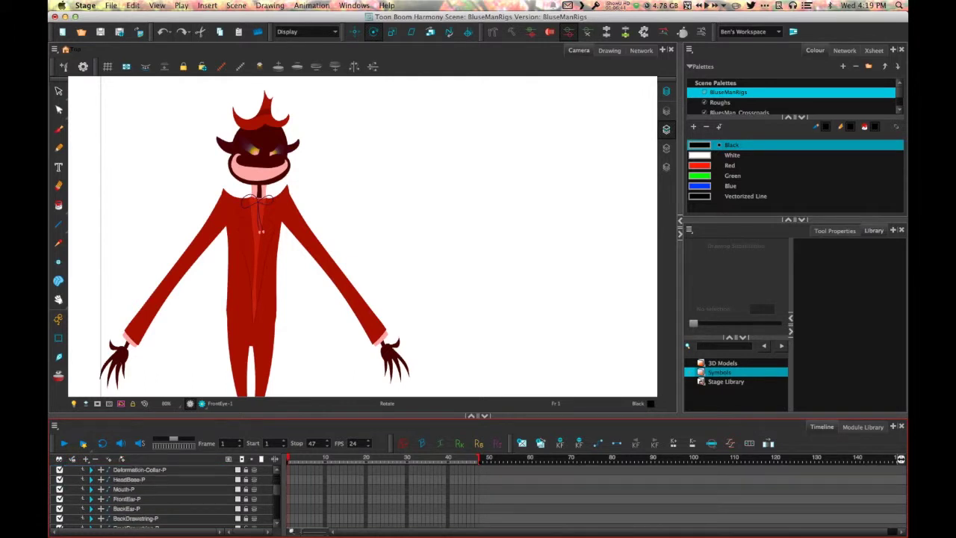
{"action": "scroll", "coordinate": [150, 493], "scroll_direction": "up", "scroll_amount": 3}
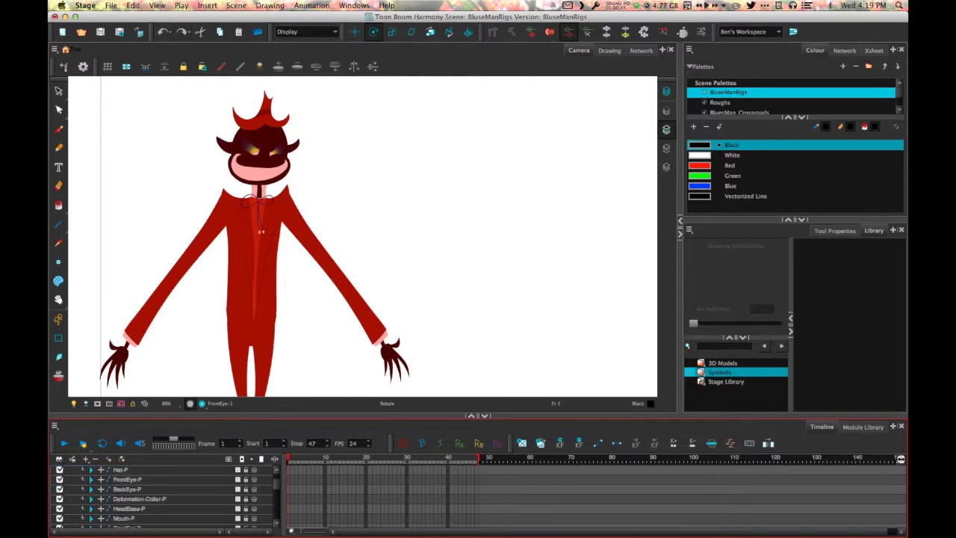
{"action": "scroll", "coordinate": [142, 493], "scroll_direction": "up", "scroll_amount": 2}
{"action": "left_click", "coordinate": [82, 479]}
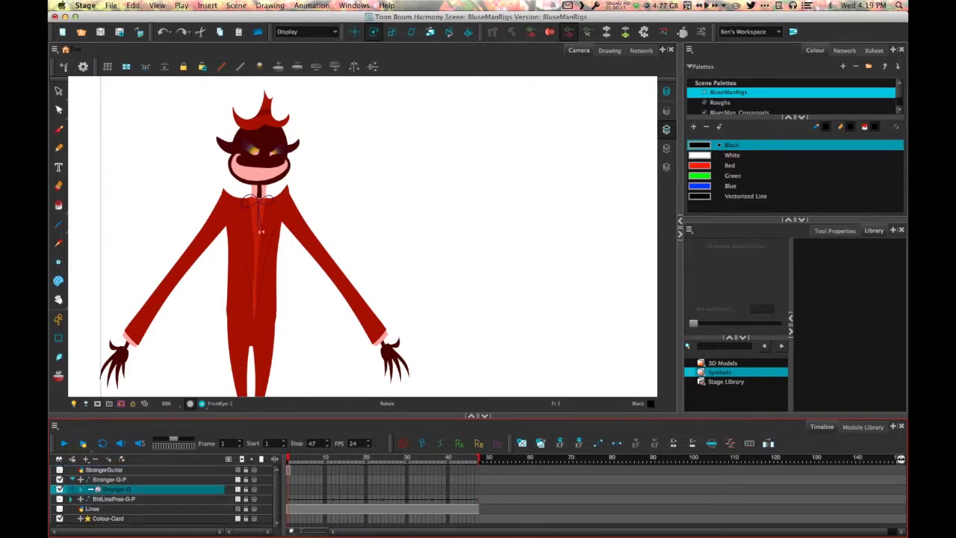
{"action": "key", "text": "super+p"}
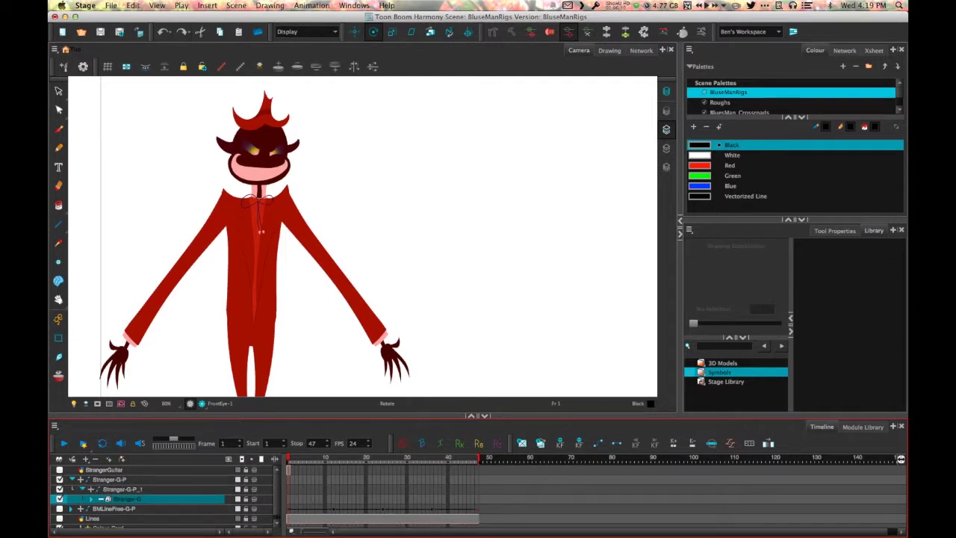
- Rename the Stranger-G-P_1 peg as StrangerMasterP
{"action": "left_click", "coordinate": [121, 489]}
{"action": "double_click", "coordinate": [119, 488]}
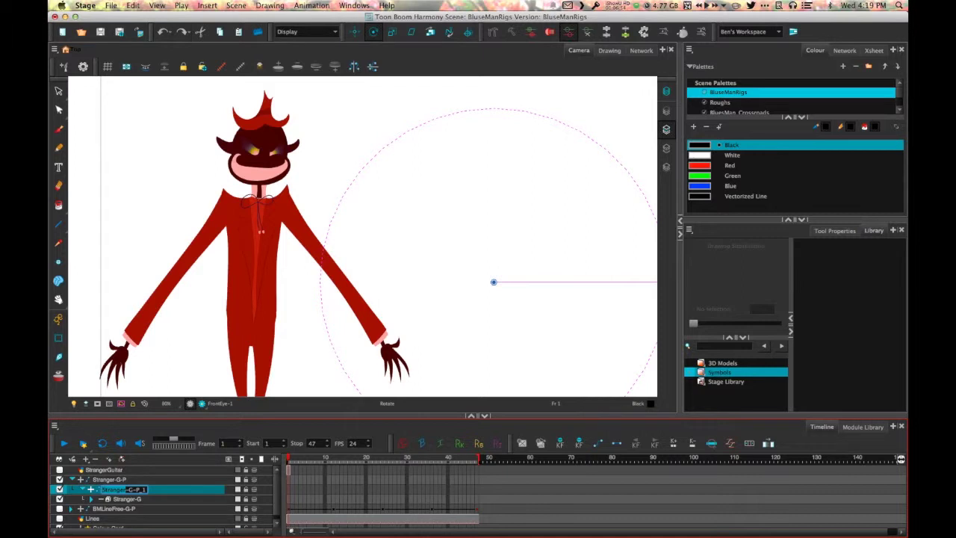
{"action": "key", "text": "BackSpace"}
{"action": "type", "text": "MasterPeg"}
{"action": "left_click_drag", "start_coordinate": [129, 489], "coordinate": [147, 489]}
{"action": "type", "text": "MasterP"}
{"action": "key", "text": "Return"}
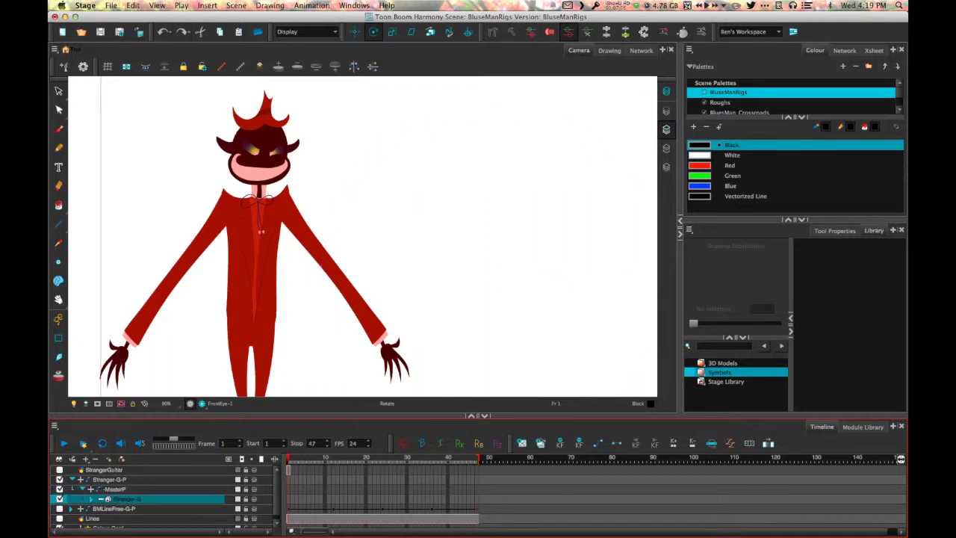
{"action": "left_click", "coordinate": [116, 489]}
{"action": "left_click", "coordinate": [116, 490]}
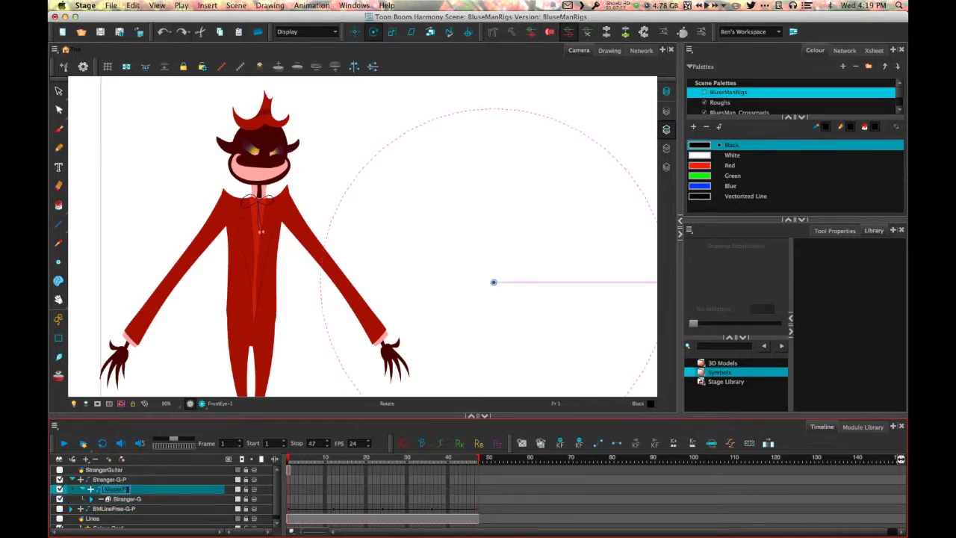
{"action": "left_click", "coordinate": [110, 490]}
{"action": "key", "text": "BackSpace"}
{"action": "type", "text": "StrangerM"}
{"action": "key", "text": "Return"}
- Place the StrangerMasterP pivot between the character's feet at ankle height and collapse the peg's hierarchy
{"action": "left_click", "coordinate": [373, 224]}
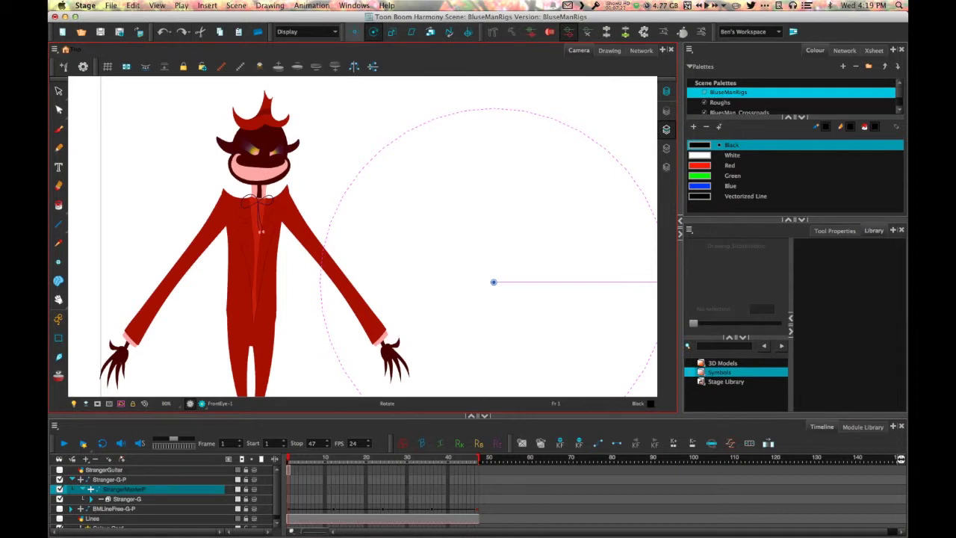
{"action": "left_click_drag", "start_coordinate": [493, 282], "coordinate": [284, 341]}
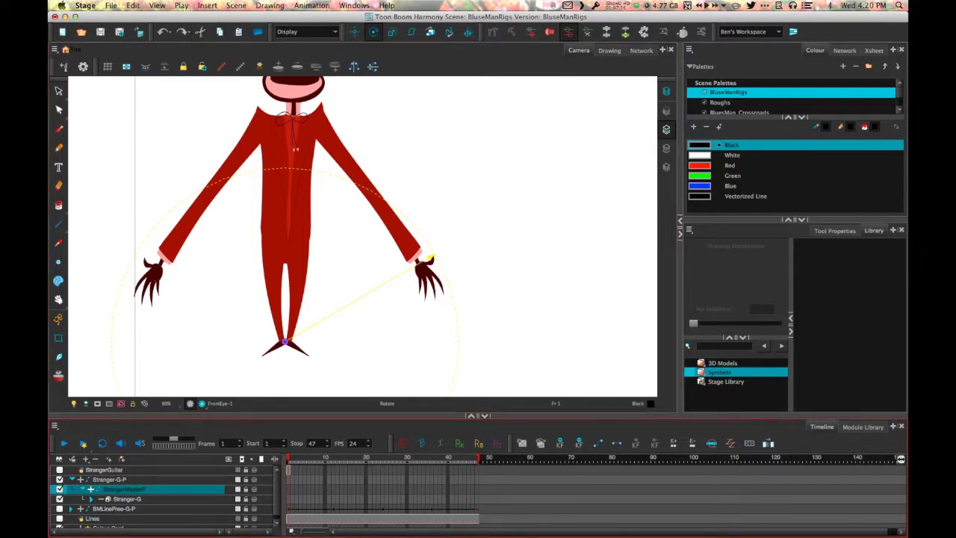
{"action": "left_click", "coordinate": [82, 489]}
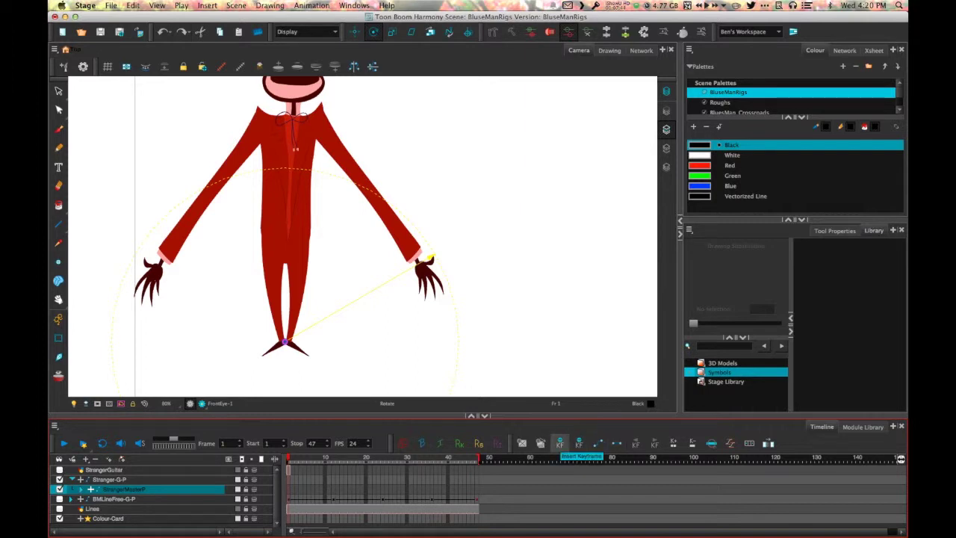
{"action": "left_click", "coordinate": [560, 443]}
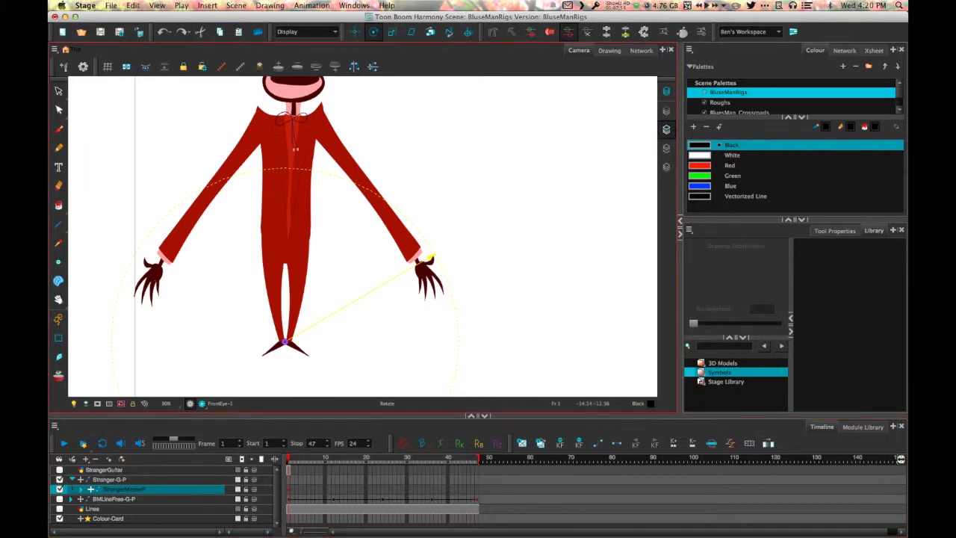
{"action": "scroll", "coordinate": [353, 304], "scroll_direction": "up", "scroll_amount": 2}
{"action": "scroll", "coordinate": [354, 304], "scroll_direction": "down", "scroll_amount": 3}
{"action": "left_click_drag", "start_coordinate": [456, 201], "coordinate": [612, 383]}
{"action": "scroll", "coordinate": [463, 318], "scroll_direction": "up", "scroll_amount": 2}
{"action": "scroll", "coordinate": [437, 311], "scroll_direction": "up", "scroll_amount": 2}
{"action": "left_click_drag", "start_coordinate": [436, 311], "coordinate": [565, 353]}
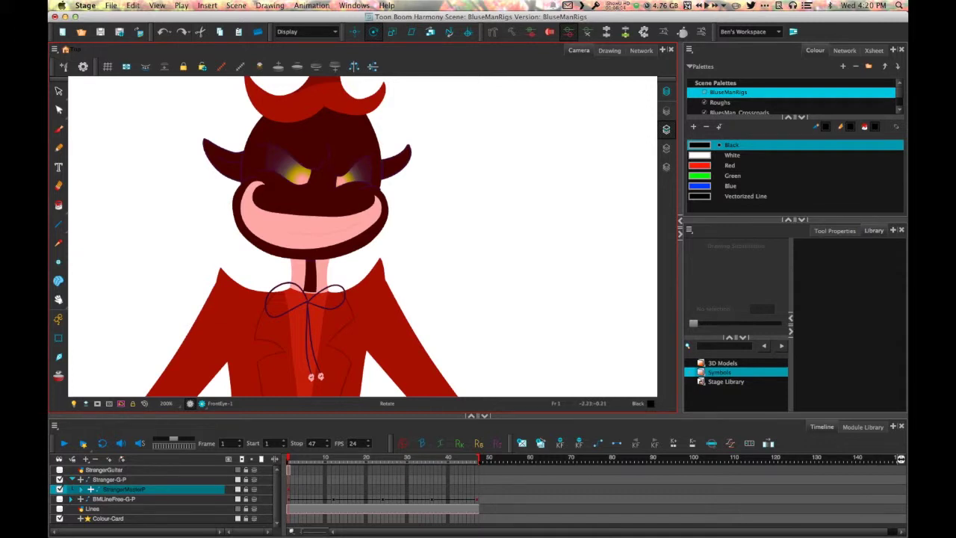
- Check the list of pegs inside the Stranger-G group under StrangerMasterP and collapse the whole hierarchy again
{"action": "left_click", "coordinate": [82, 489]}
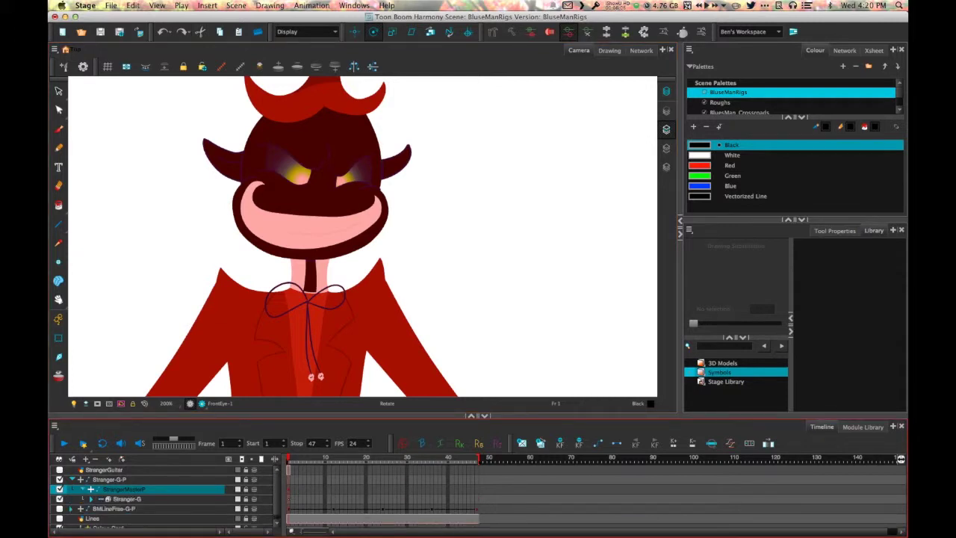
{"action": "left_click", "coordinate": [91, 499]}
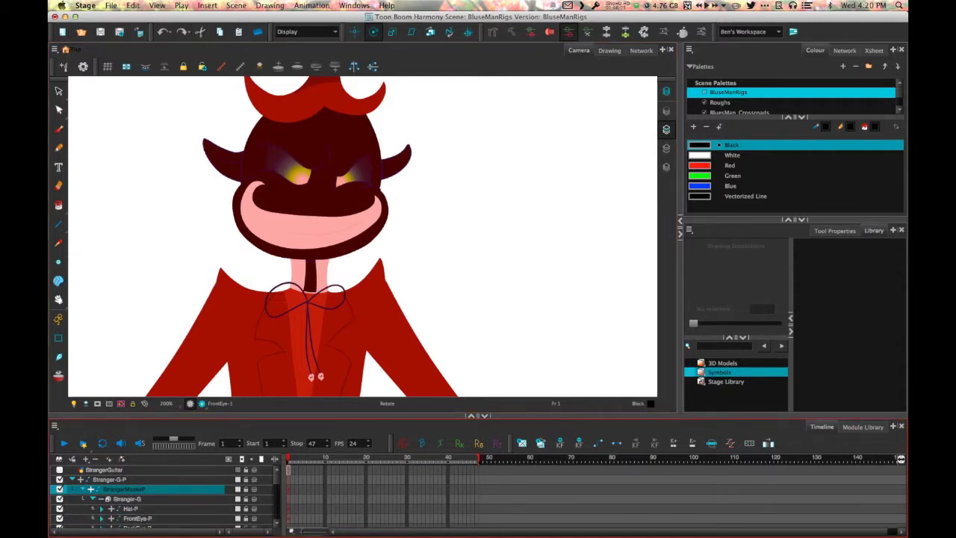
{"action": "scroll", "coordinate": [164, 499], "scroll_direction": "down", "scroll_amount": 1}
{"action": "scroll", "coordinate": [142, 497], "scroll_direction": "down", "scroll_amount": 2}
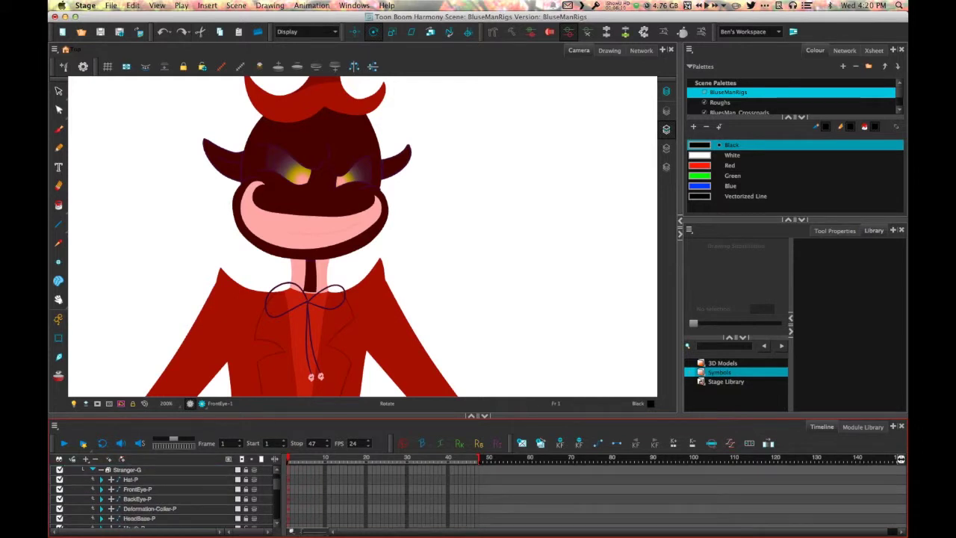
{"action": "scroll", "coordinate": [142, 496], "scroll_direction": "down", "scroll_amount": 3}
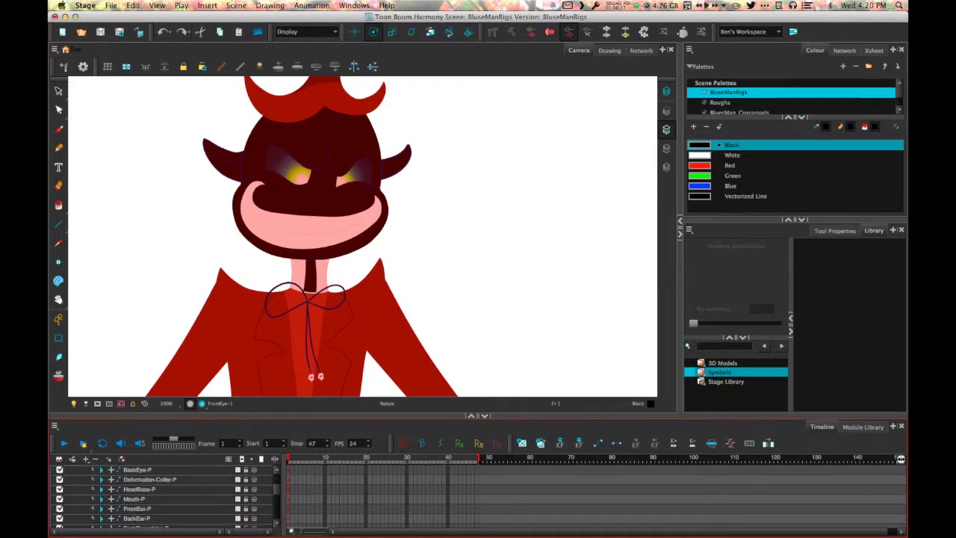
{"action": "scroll", "coordinate": [142, 496], "scroll_direction": "down", "scroll_amount": 1}
{"action": "scroll", "coordinate": [142, 496], "scroll_direction": "down", "scroll_amount": 2}
{"action": "scroll", "coordinate": [142, 497], "scroll_direction": "down", "scroll_amount": 4}
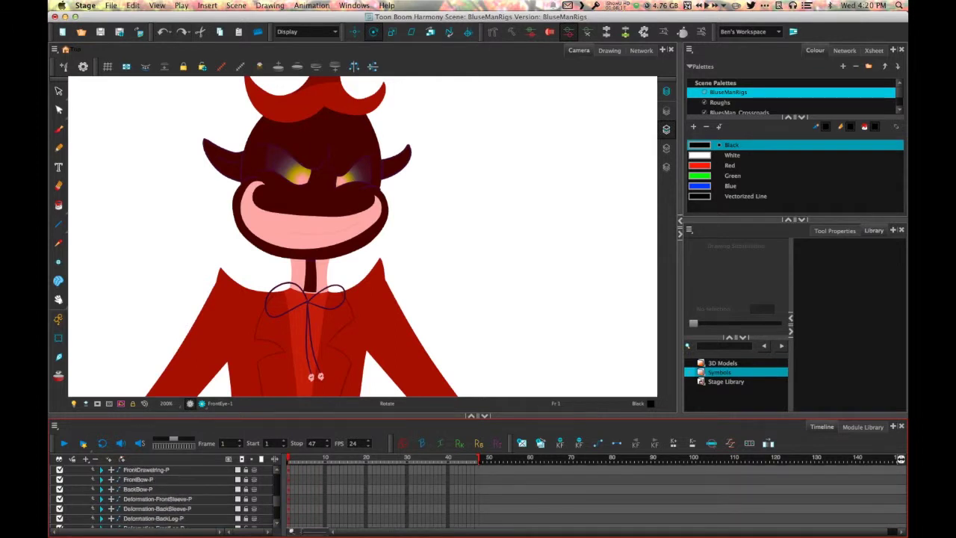
{"action": "scroll", "coordinate": [142, 496], "scroll_direction": "up", "scroll_amount": 10}
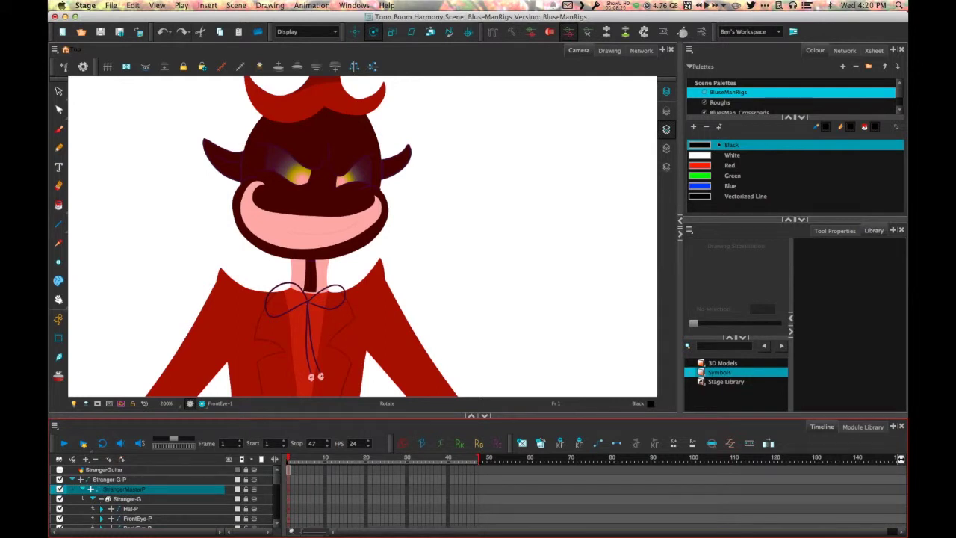
{"action": "left_click", "coordinate": [72, 479]}
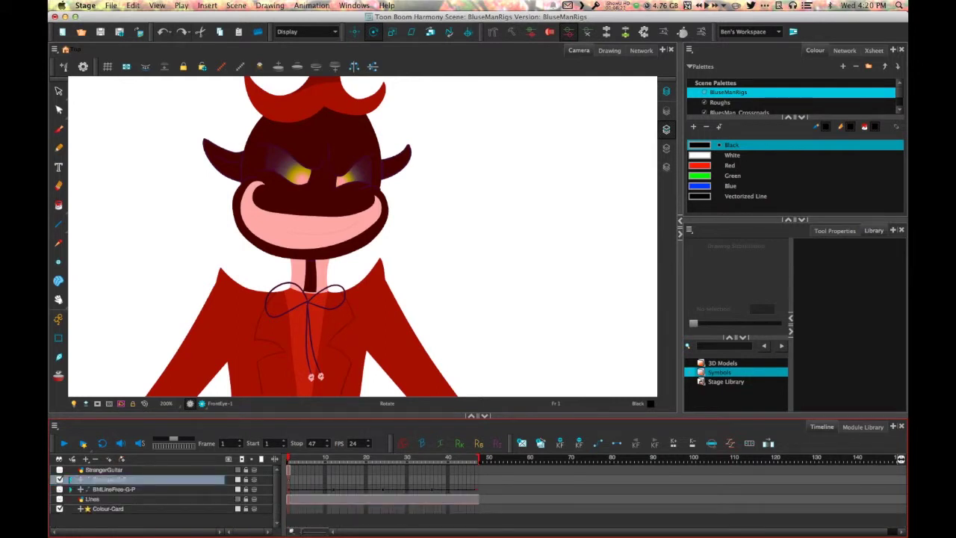
- In the network, move the stacked StrangerMasterP and Stranger-G-P pegs off the Composite into free space below Stranger-G
{"action": "scroll", "coordinate": [545, 288], "scroll_direction": "down", "scroll_amount": 2}
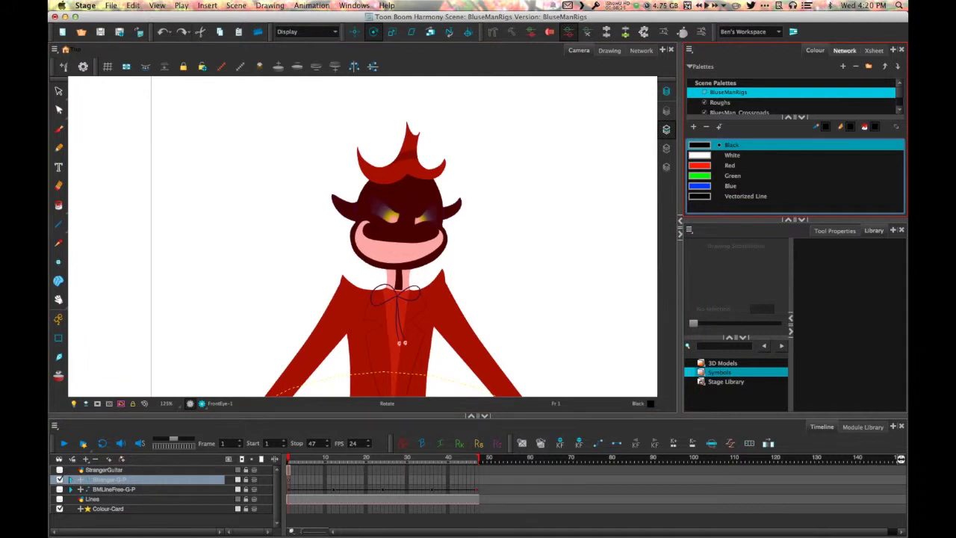
{"action": "left_click", "coordinate": [844, 50]}
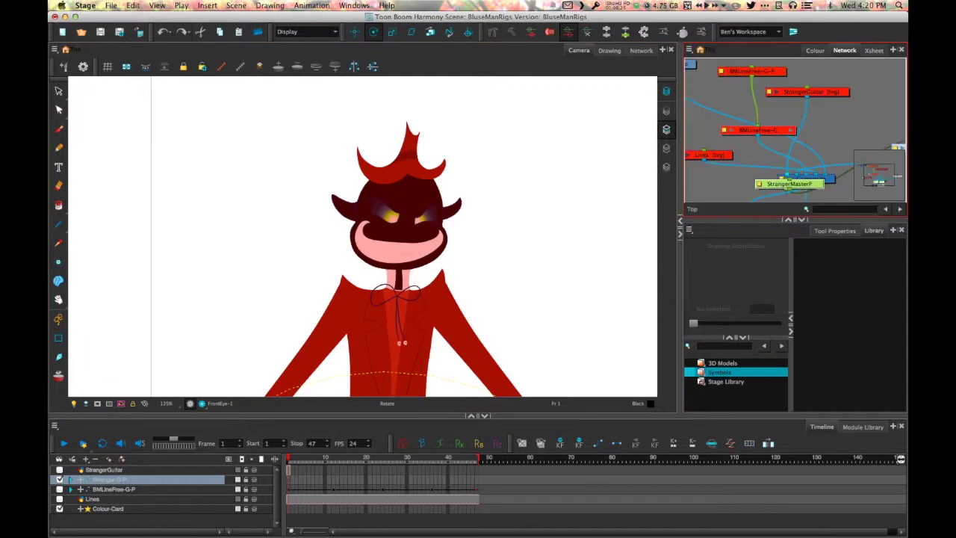
{"action": "left_click", "coordinate": [815, 50]}
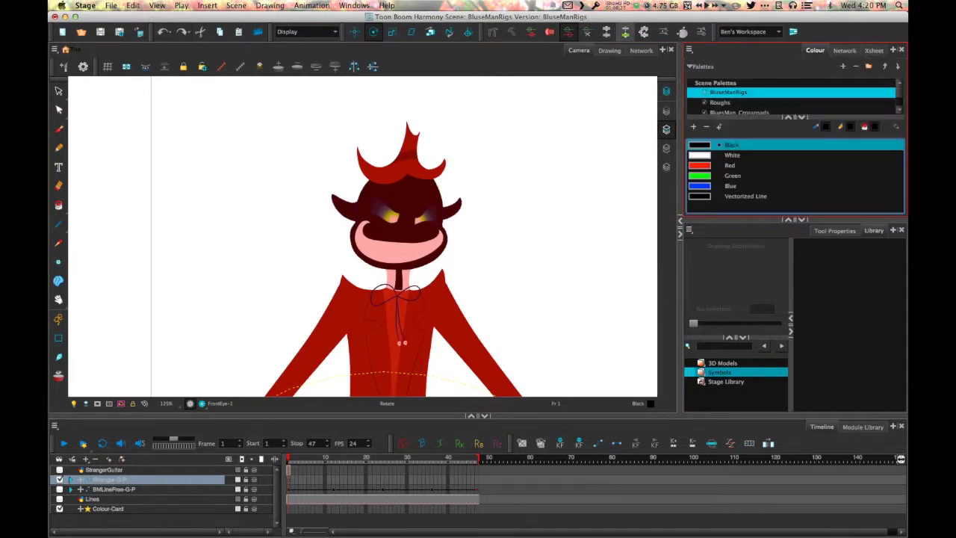
{"action": "left_click", "coordinate": [641, 50]}
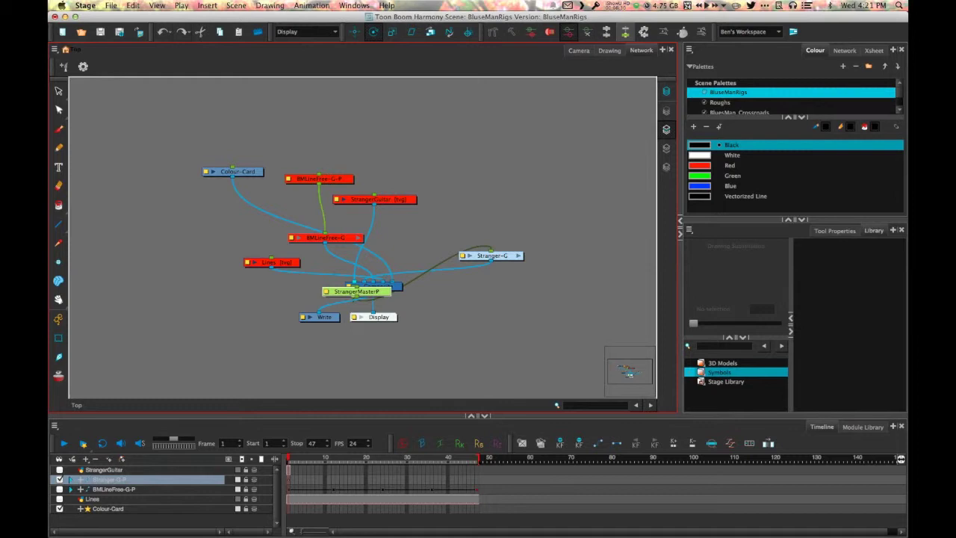
{"action": "left_click_drag", "start_coordinate": [356, 291], "coordinate": [467, 291]}
{"action": "left_click_drag", "start_coordinate": [354, 291], "coordinate": [439, 345]}
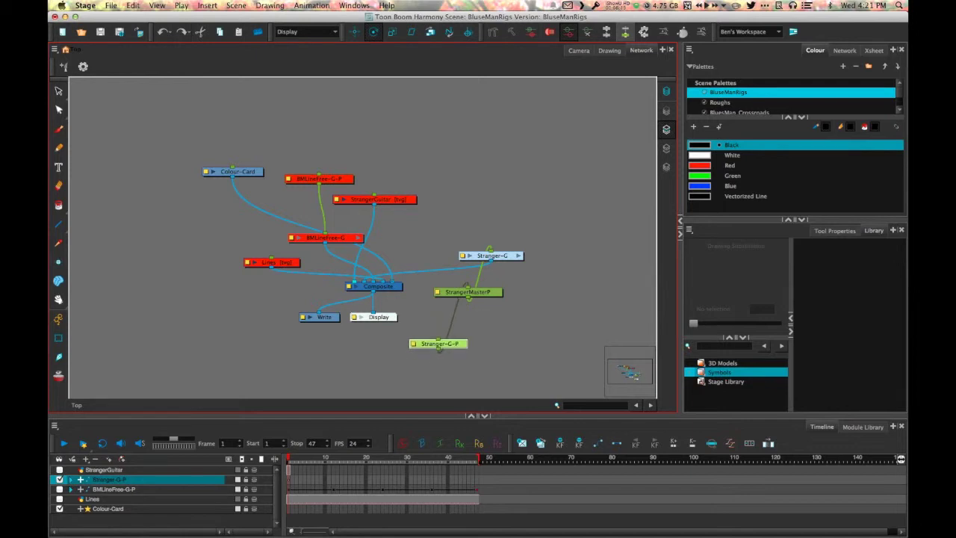
- Delete the redundant Stranger-G-P peg, reposition StrangerMasterP below Stranger-G and collapse its layers
{"action": "key", "text": "Delete"}
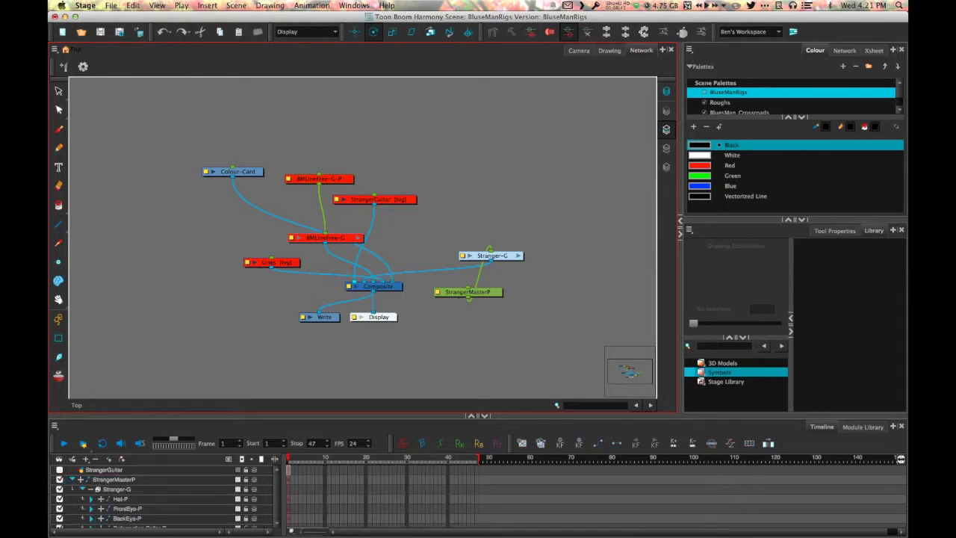
{"action": "left_click_drag", "start_coordinate": [468, 292], "coordinate": [453, 297]}
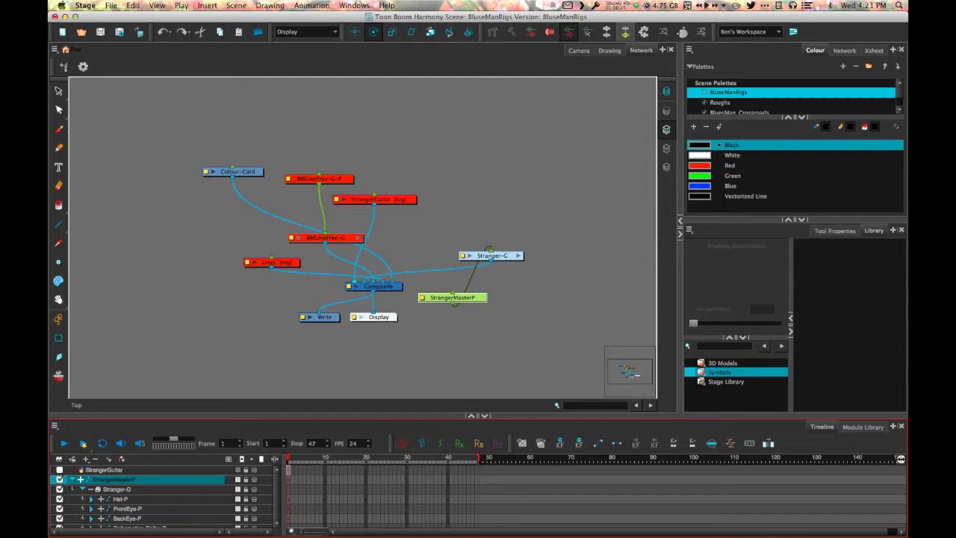
{"action": "left_click", "coordinate": [73, 479]}
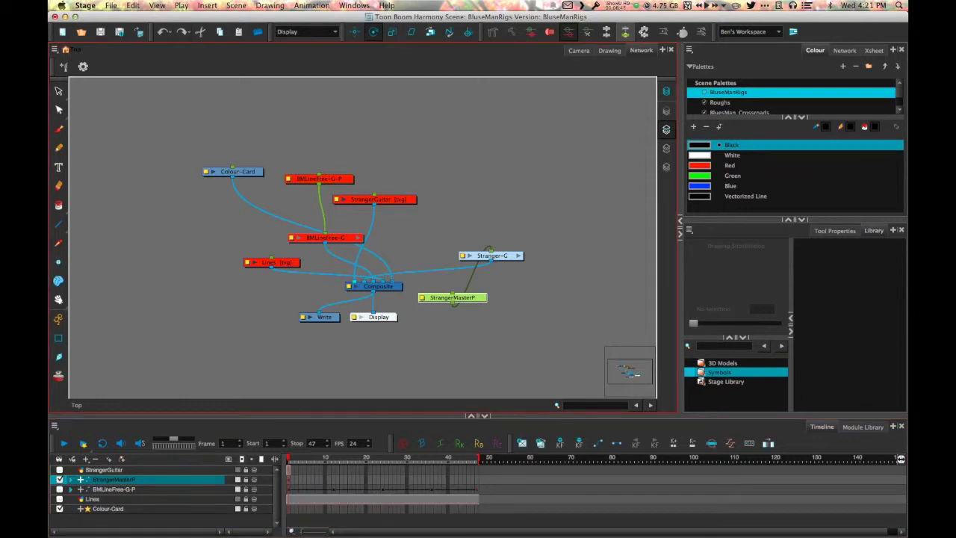
- Inside the Stranger-G network, show the Network View toolbar and order the nodes above Output with X overlap 25%, layer spacing 60, vertical spacing 5
{"action": "left_click", "coordinate": [518, 256]}
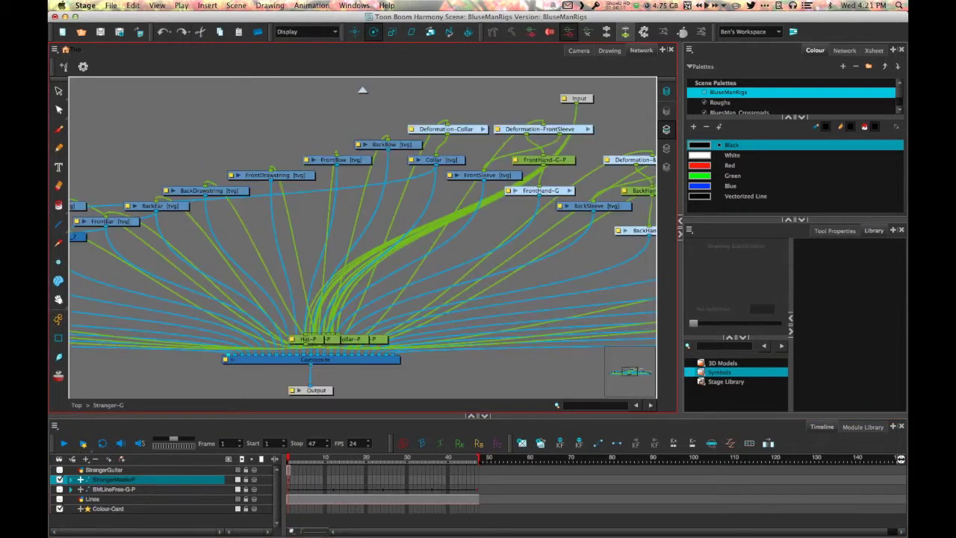
{"action": "scroll", "coordinate": [498, 300], "scroll_direction": "down", "scroll_amount": 2}
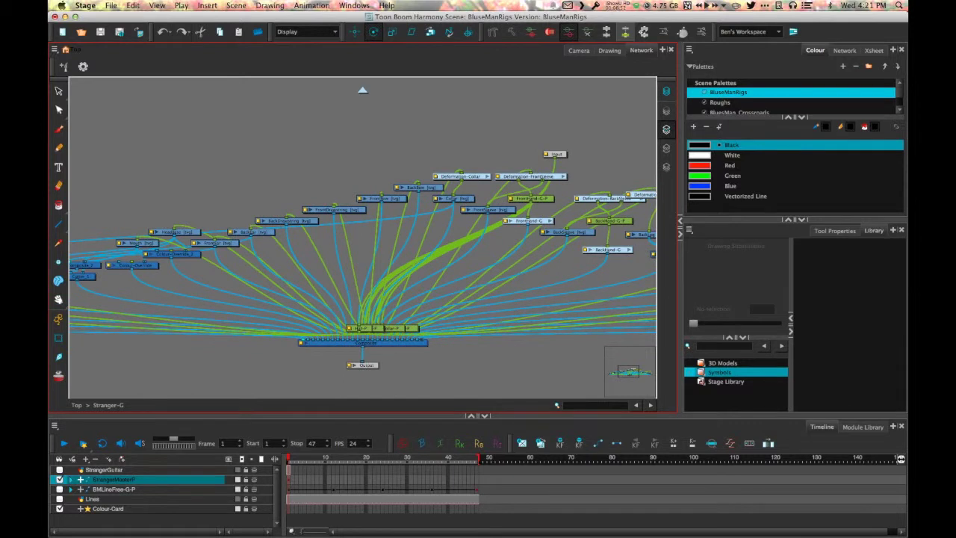
{"action": "left_click", "coordinate": [362, 365]}
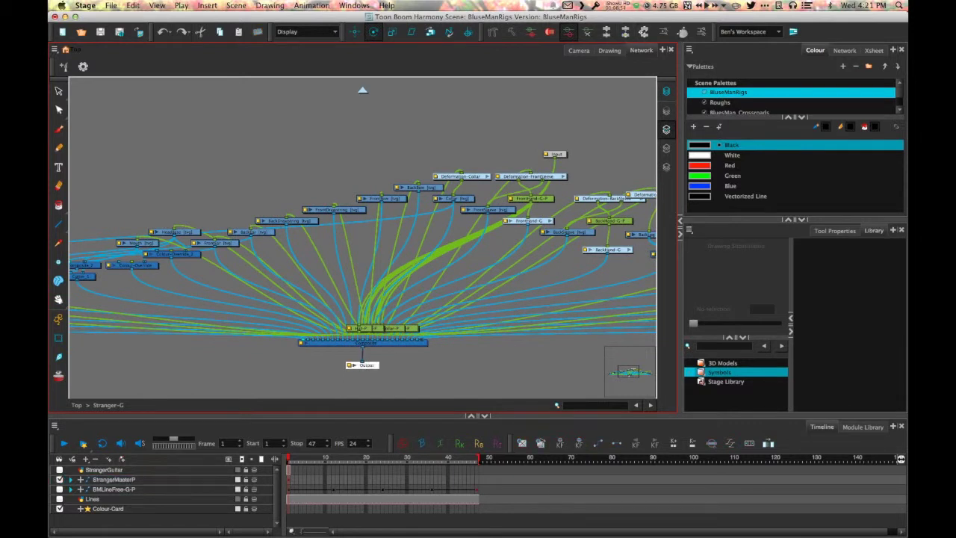
{"action": "right_click", "coordinate": [273, 62]}
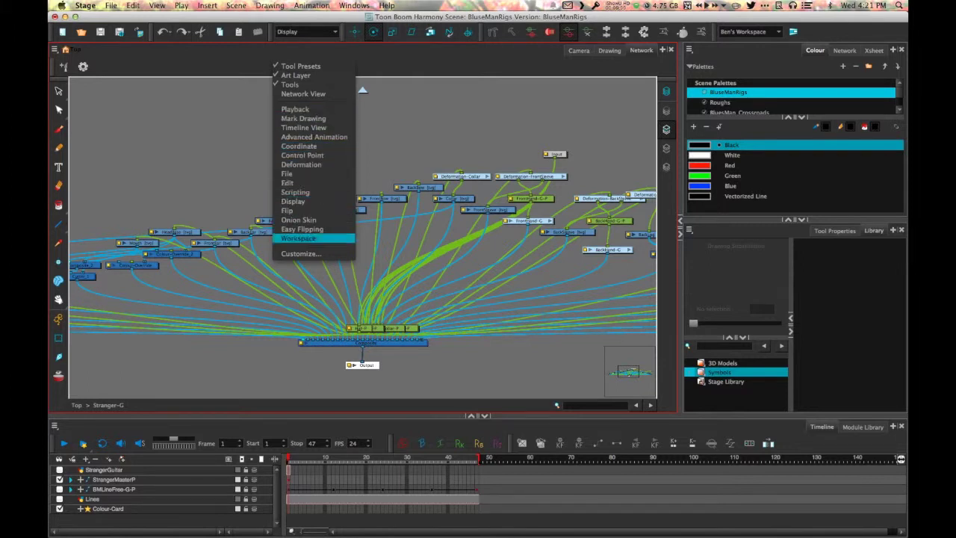
{"action": "left_click", "coordinate": [303, 93]}
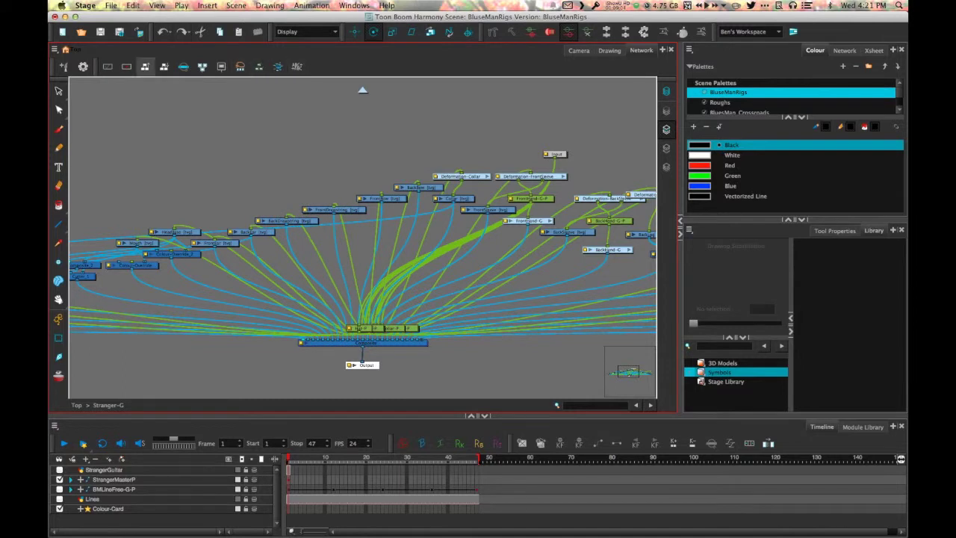
{"action": "left_click", "coordinate": [145, 66]}
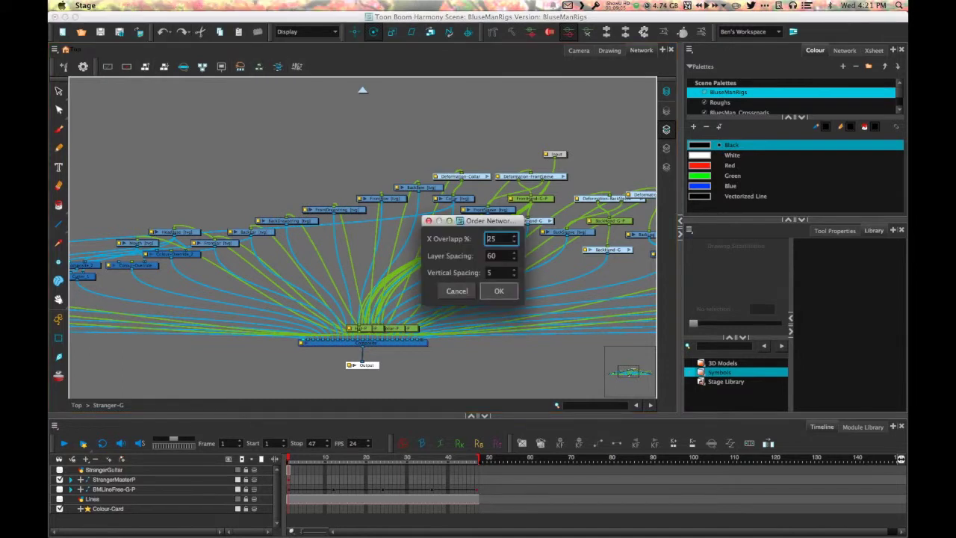
{"action": "left_click", "coordinate": [499, 290]}
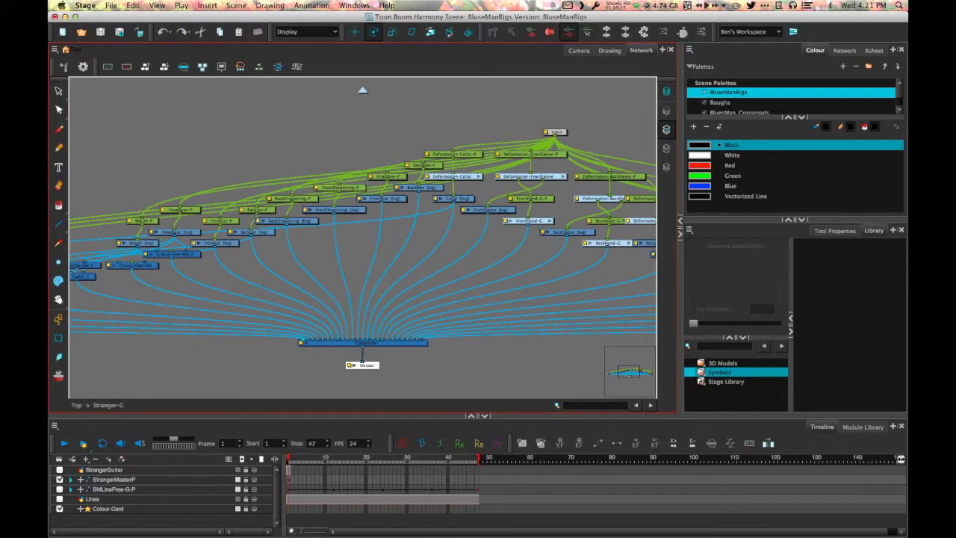
- Glance at the character in the camera view and show the Network View toolbar in the second, smaller network view too
{"action": "left_click", "coordinate": [578, 50]}
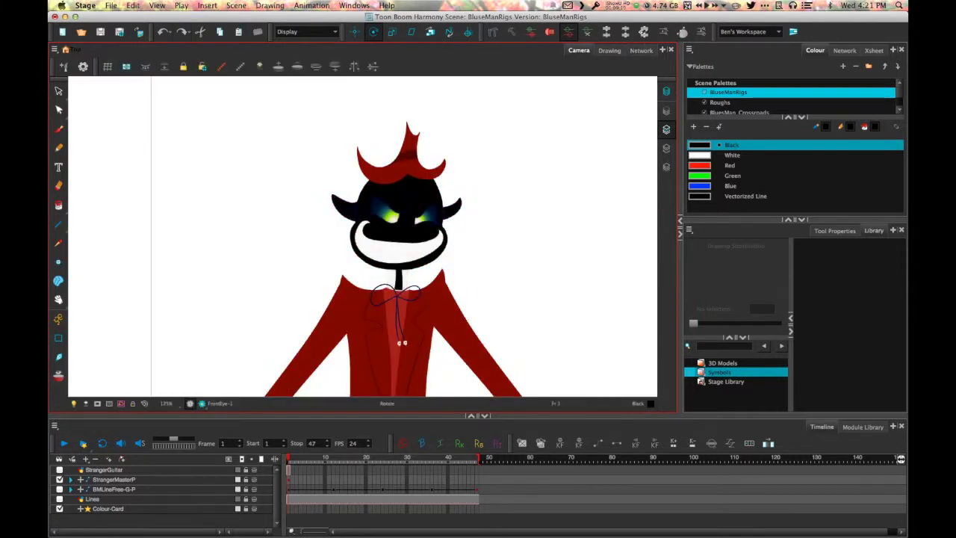
{"action": "left_click", "coordinate": [641, 50]}
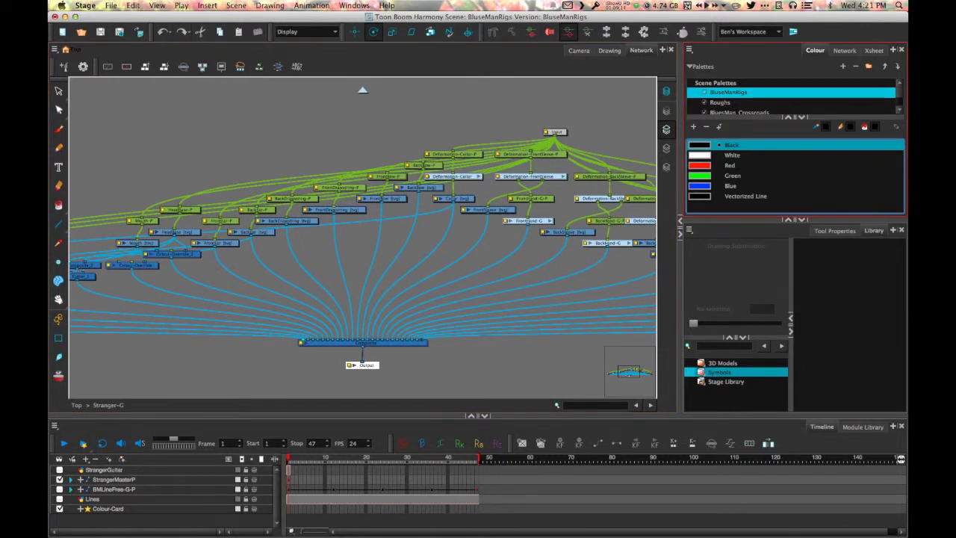
{"action": "left_click", "coordinate": [843, 50]}
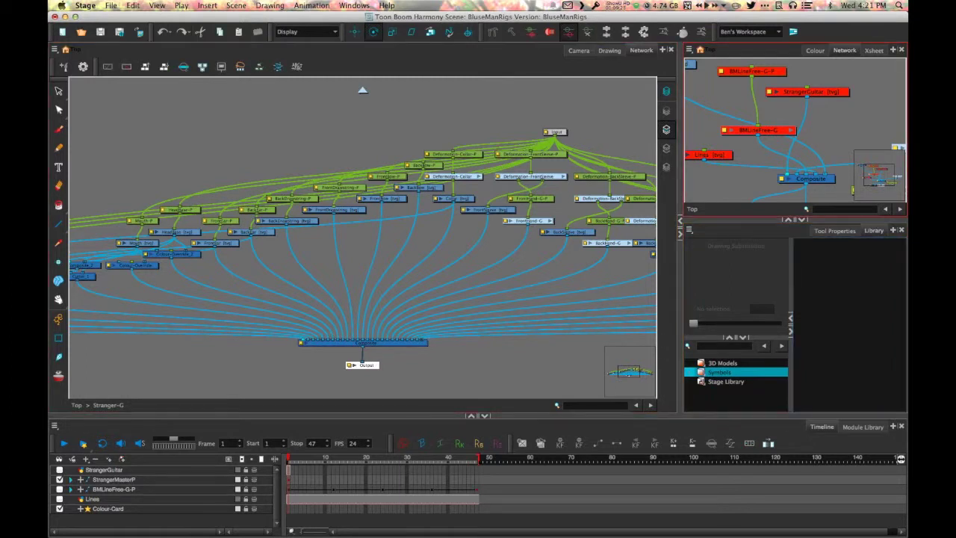
{"action": "right_click", "coordinate": [757, 50]}
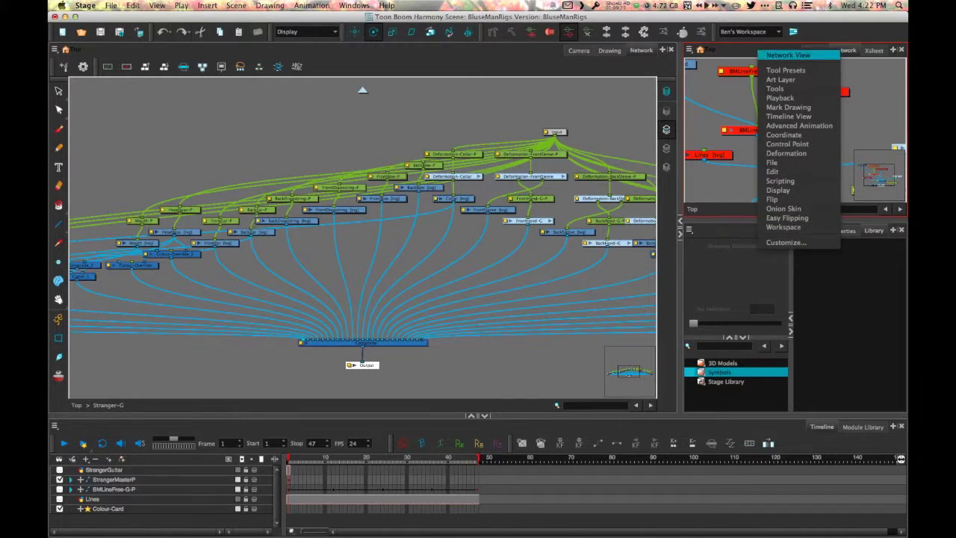
{"action": "left_click", "coordinate": [787, 55]}
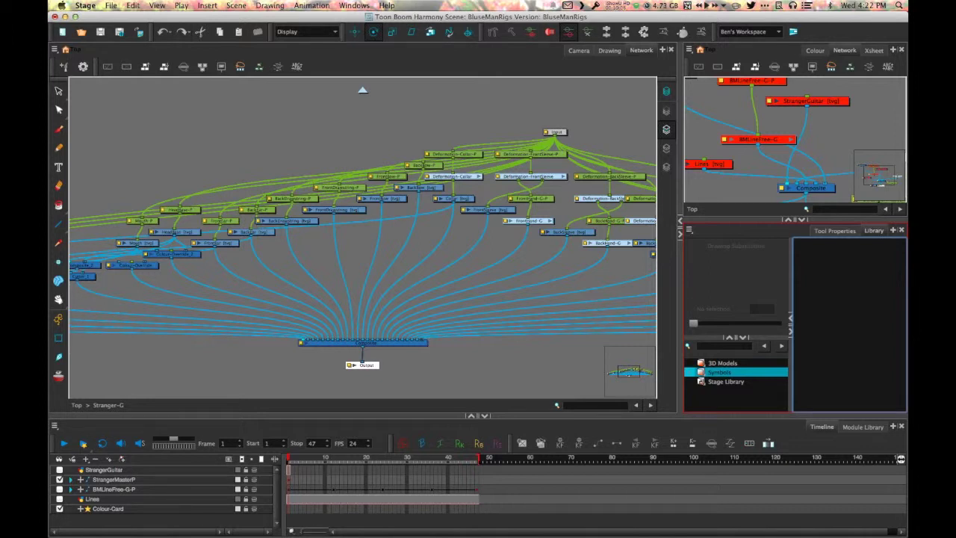
{"action": "left_click", "coordinate": [598, 515]}
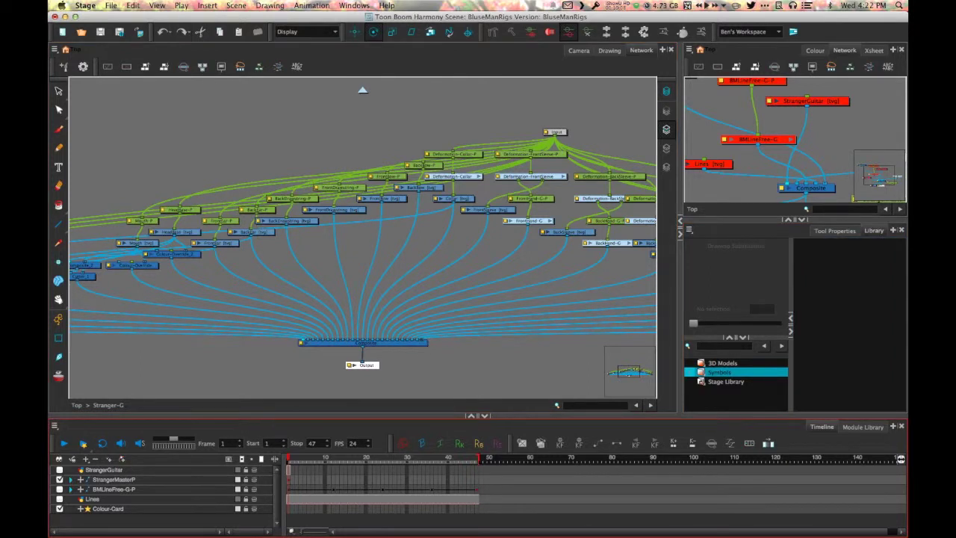
{"action": "left_click", "coordinate": [849, 321]}
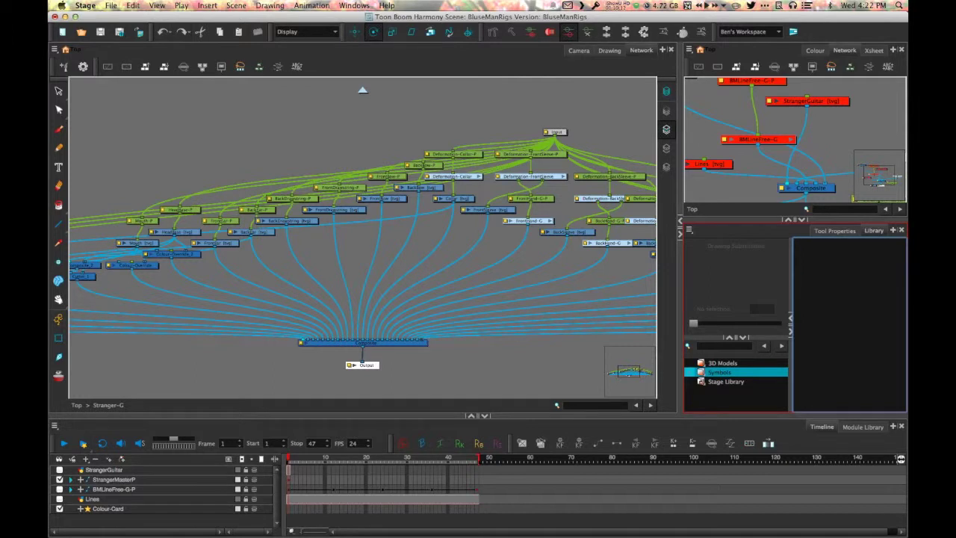
{"action": "left_click", "coordinate": [844, 131]}
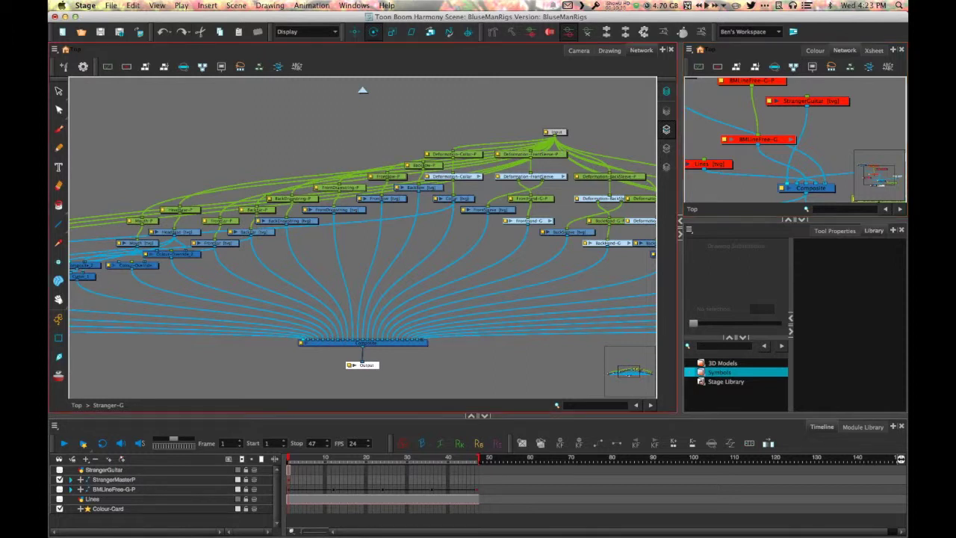
- Move the Composite_2 and Cutter_1 nodes together away from Colour-Override, toward the Composite_1 and Cutter nodes
{"action": "scroll", "coordinate": [419, 259], "scroll_direction": "up", "scroll_amount": 3}
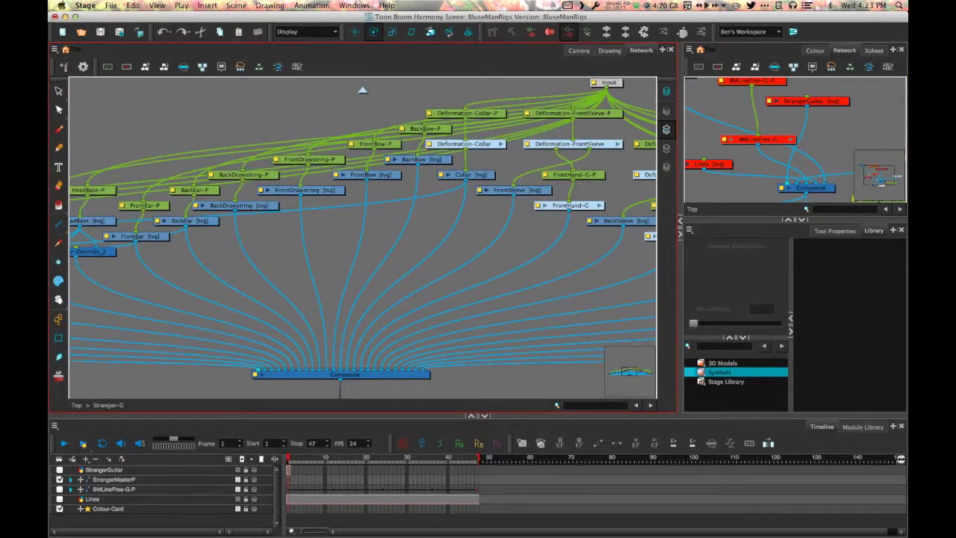
{"action": "scroll", "coordinate": [362, 237], "scroll_direction": "left", "scroll_amount": 5}
{"action": "scroll", "coordinate": [328, 254], "scroll_direction": "up", "scroll_amount": 2}
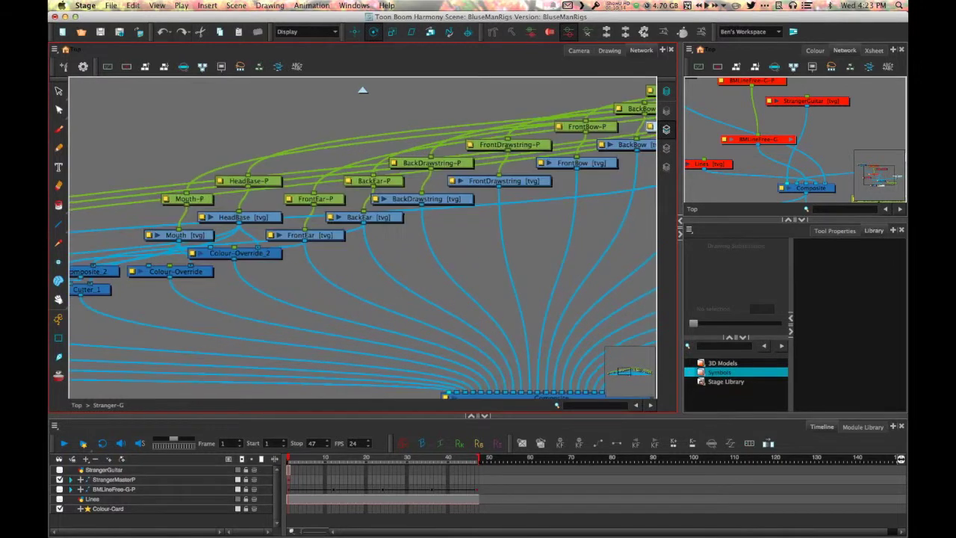
{"action": "scroll", "coordinate": [363, 237], "scroll_direction": "left", "scroll_amount": 10}
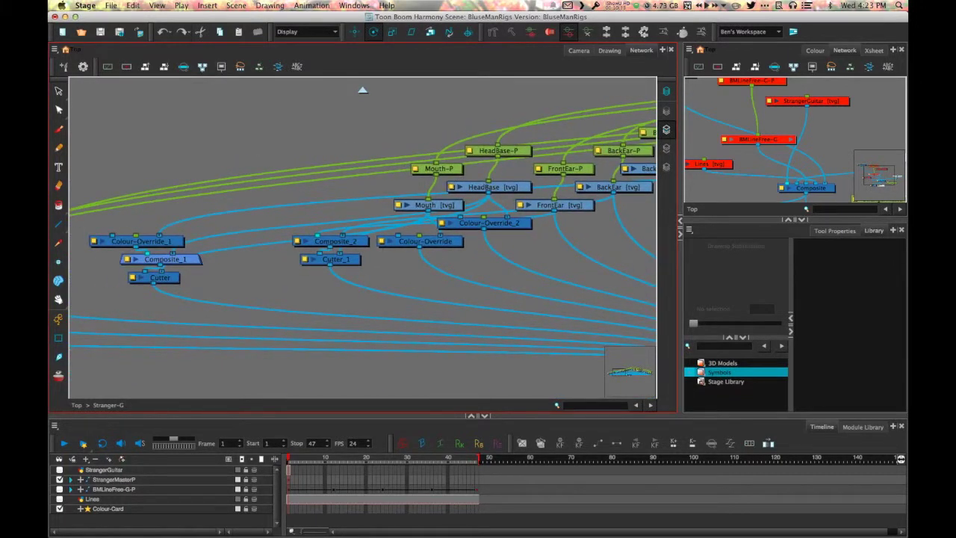
{"action": "left_click_drag", "start_coordinate": [364, 277], "coordinate": [308, 265]}
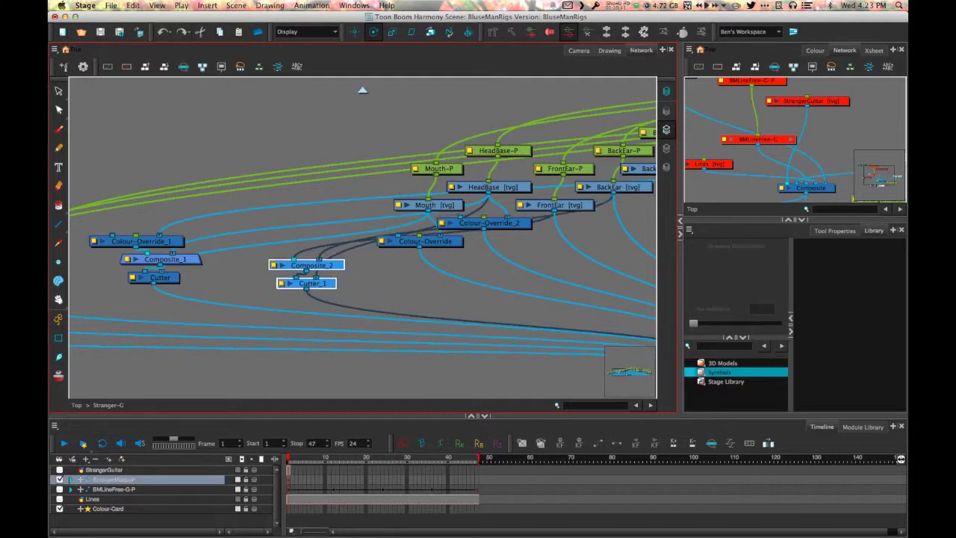
- Examine the Stranger-G network from Composite_2 across to the foot and torso nodes and back for layout and overlapping nodes
{"action": "scroll", "coordinate": [363, 238], "scroll_direction": "right", "scroll_amount": 12}
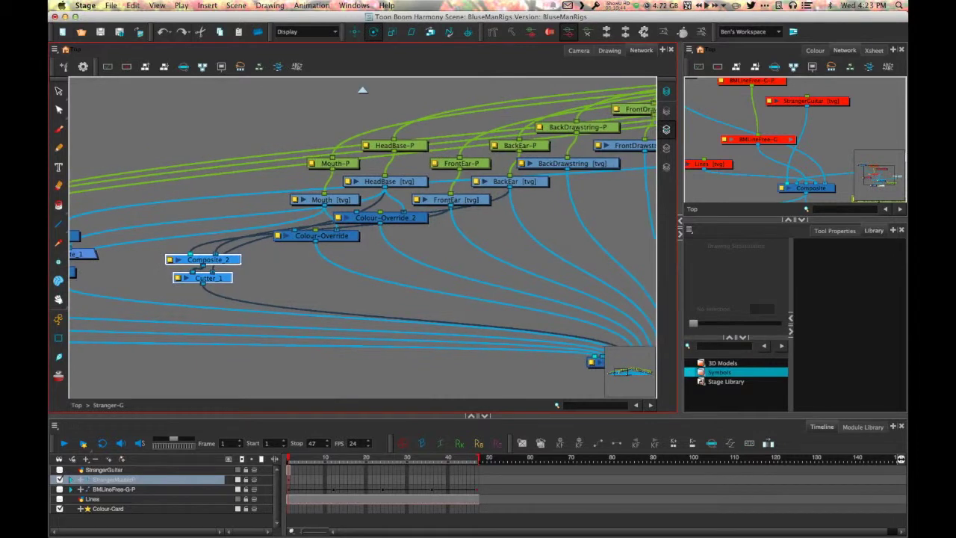
{"action": "scroll", "coordinate": [362, 90], "scroll_direction": "right", "scroll_amount": 15}
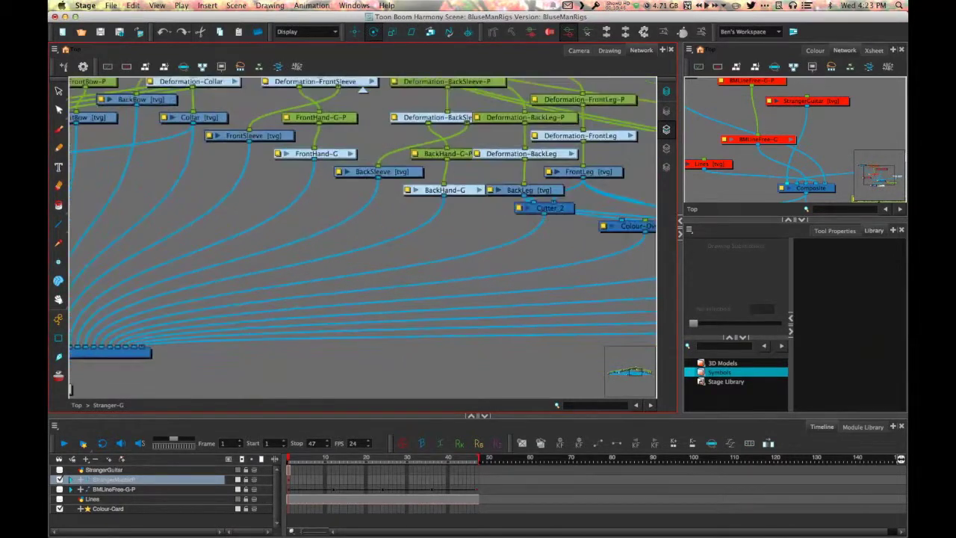
{"action": "scroll", "coordinate": [362, 89], "scroll_direction": "right", "scroll_amount": 15}
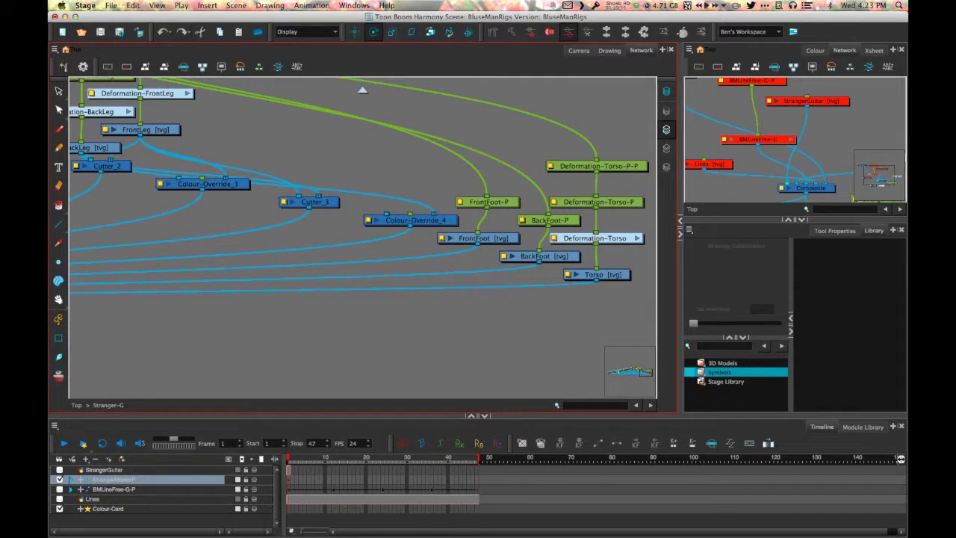
{"action": "scroll", "coordinate": [363, 89], "scroll_direction": "left", "scroll_amount": 5}
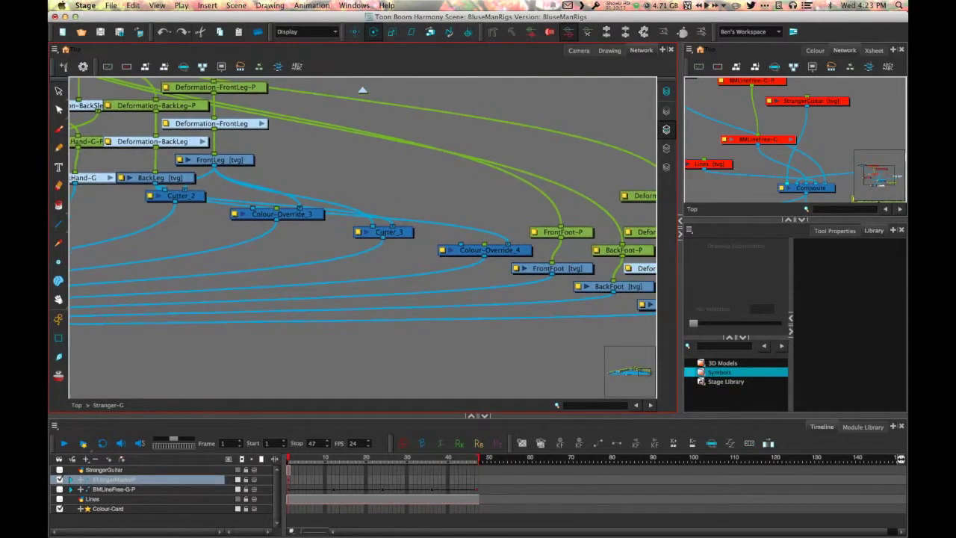
{"action": "scroll", "coordinate": [363, 89], "scroll_direction": "right", "scroll_amount": 3}
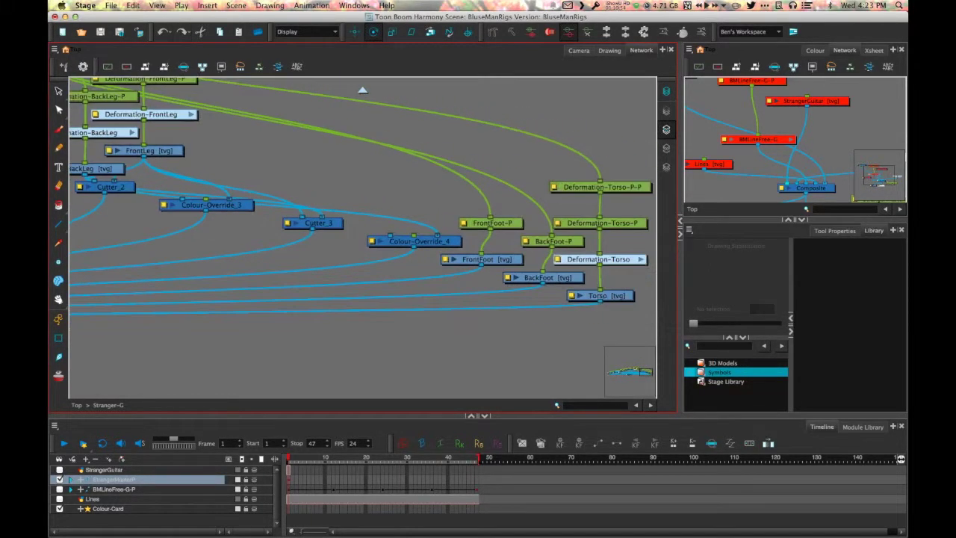
{"action": "scroll", "coordinate": [363, 90], "scroll_direction": "left", "scroll_amount": 12}
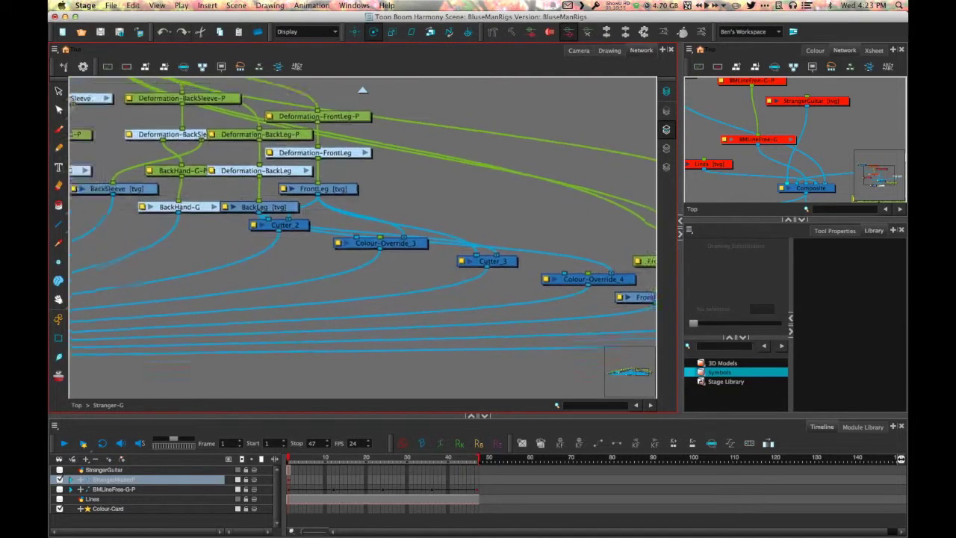
{"action": "scroll", "coordinate": [363, 89], "scroll_direction": "left", "scroll_amount": 5}
{"action": "scroll", "coordinate": [362, 90], "scroll_direction": "up", "scroll_amount": 2}
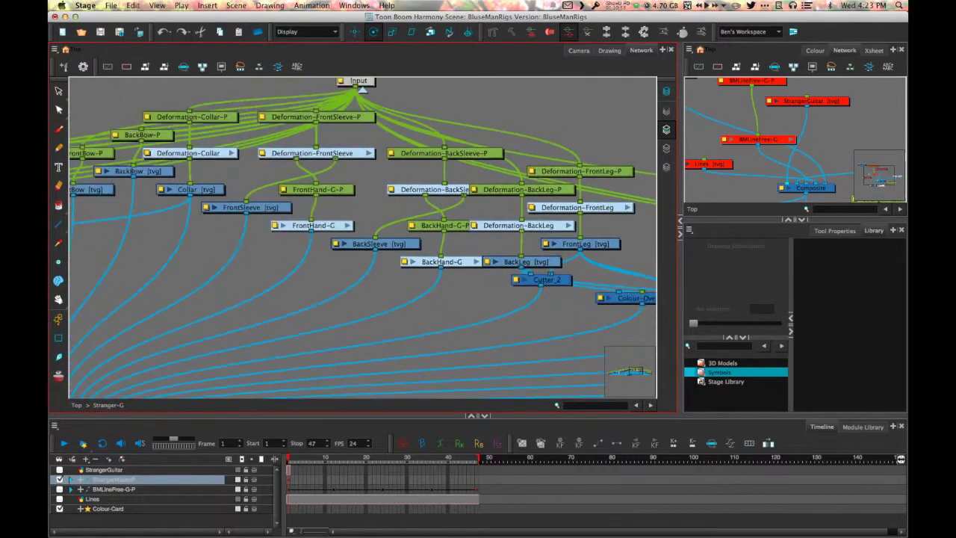
{"action": "scroll", "coordinate": [362, 90], "scroll_direction": "left", "scroll_amount": 1}
{"action": "scroll", "coordinate": [362, 90], "scroll_direction": "down", "scroll_amount": 1}
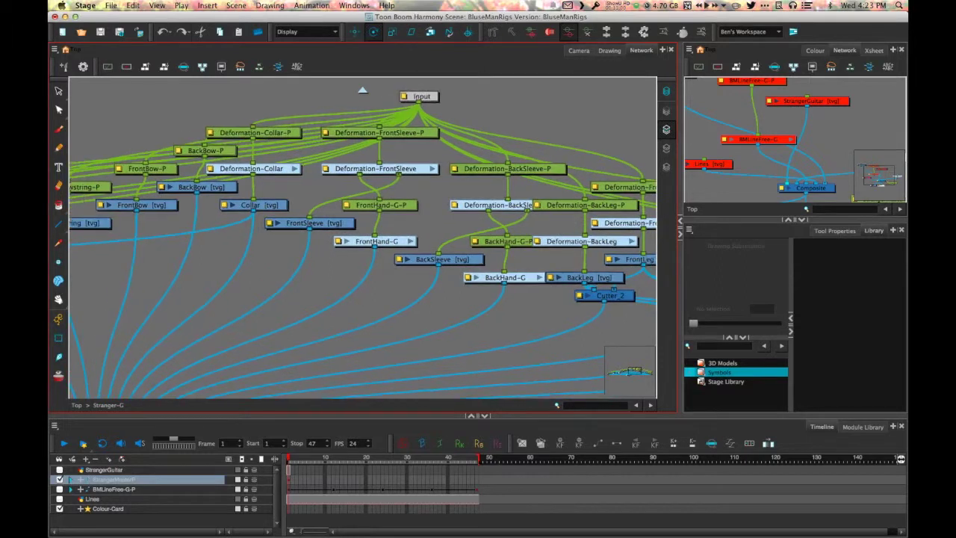
{"action": "scroll", "coordinate": [362, 89], "scroll_direction": "left", "scroll_amount": 8}
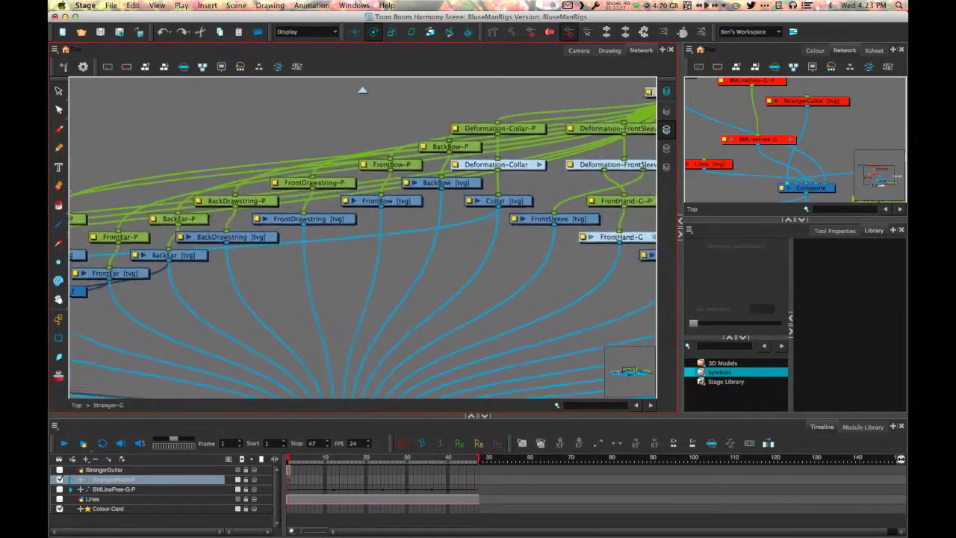
{"action": "scroll", "coordinate": [363, 89], "scroll_direction": "left", "scroll_amount": 4}
{"action": "scroll", "coordinate": [362, 90], "scroll_direction": "down", "scroll_amount": 1}
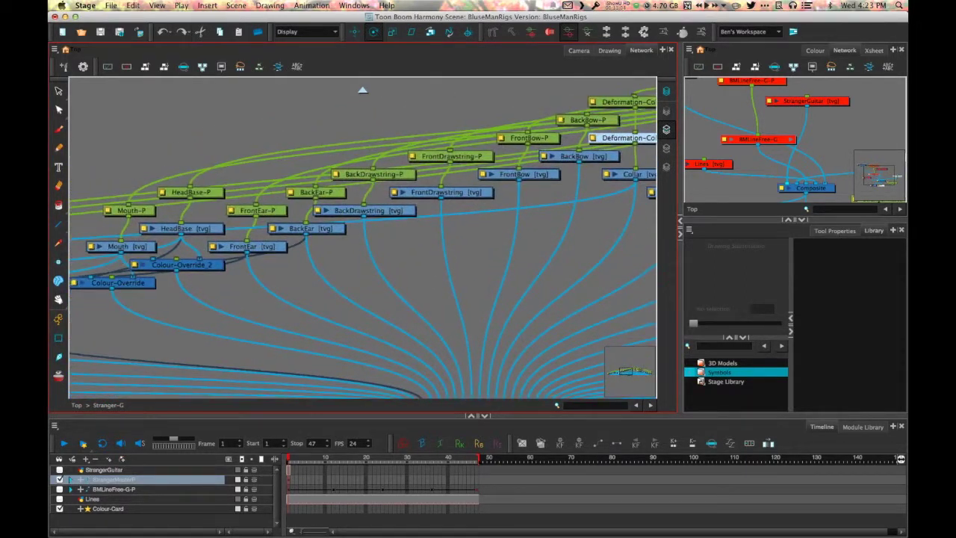
{"action": "scroll", "coordinate": [363, 90], "scroll_direction": "left", "scroll_amount": 2}
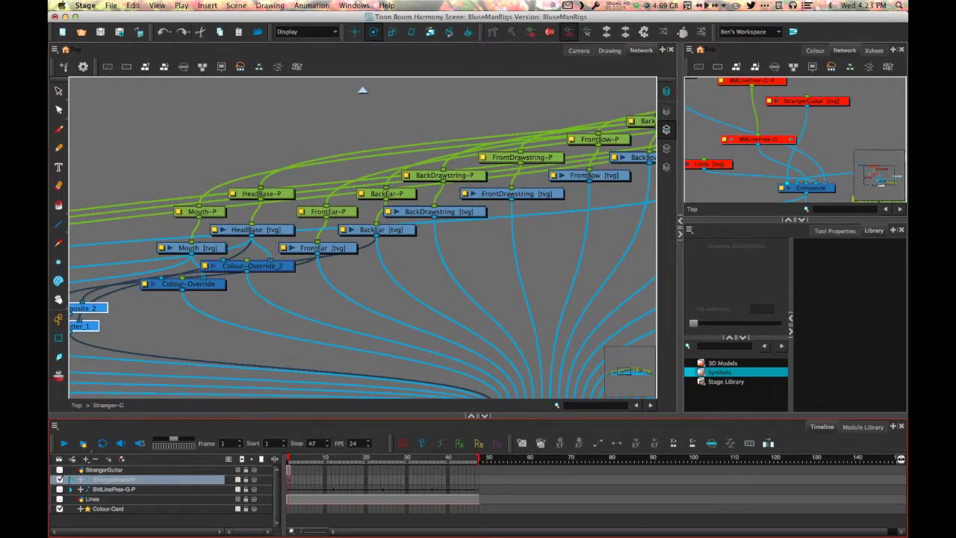
{"action": "left_click", "coordinate": [362, 90]}
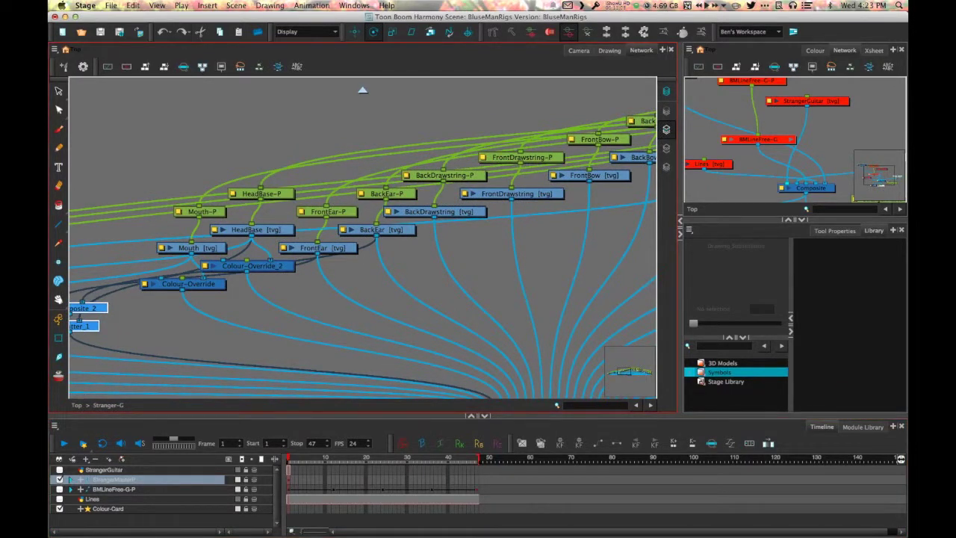
{"action": "scroll", "coordinate": [362, 90], "scroll_direction": "left", "scroll_amount": 2}
{"action": "scroll", "coordinate": [362, 89], "scroll_direction": "down", "scroll_amount": 1}
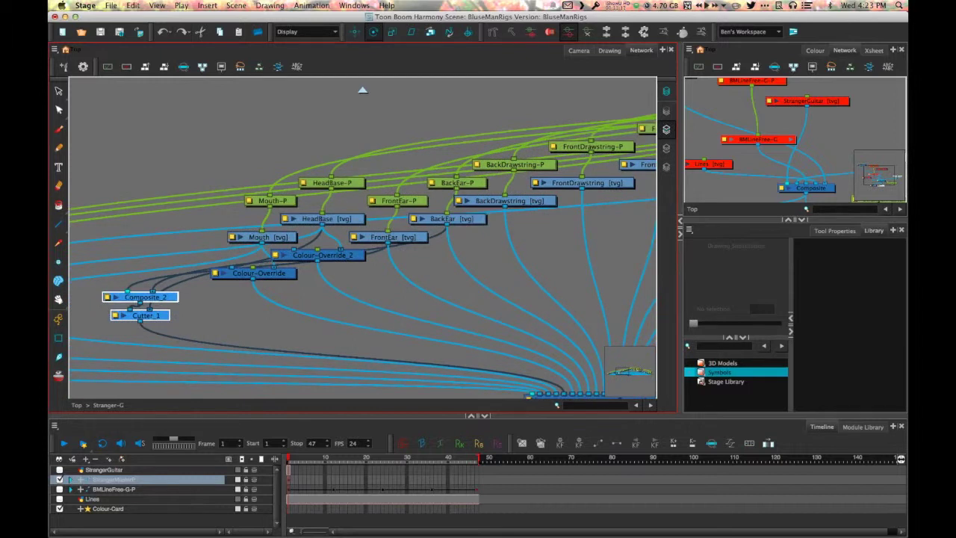
{"action": "scroll", "coordinate": [363, 90], "scroll_direction": "left", "scroll_amount": 3}
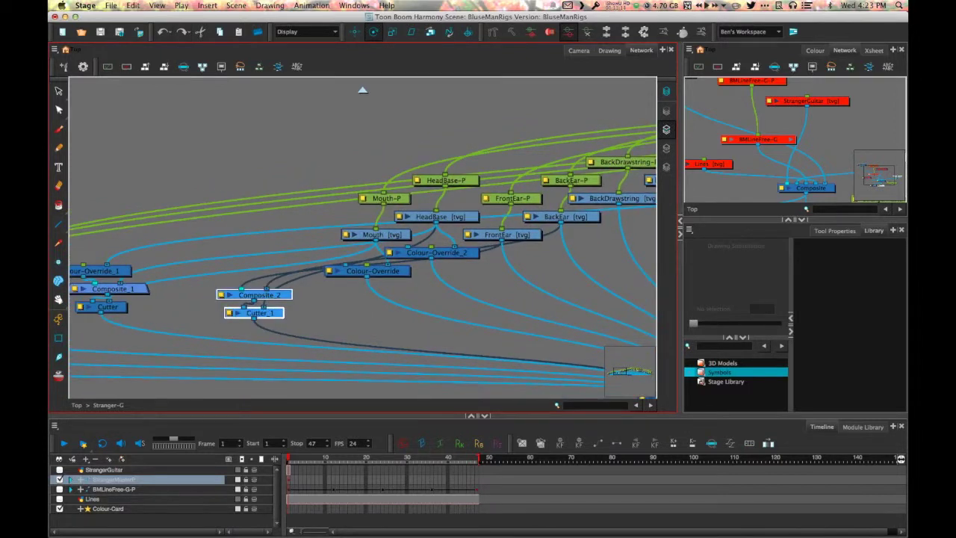
- Move Composite_2 and Cutter_1 level with Composite_1 and Cutter, and set Composite_2's mode to Pass Through
{"action": "left_click_drag", "start_coordinate": [260, 295], "coordinate": [264, 287]}
{"action": "key", "text": "Escape"}
{"action": "left_click", "coordinate": [264, 288]}
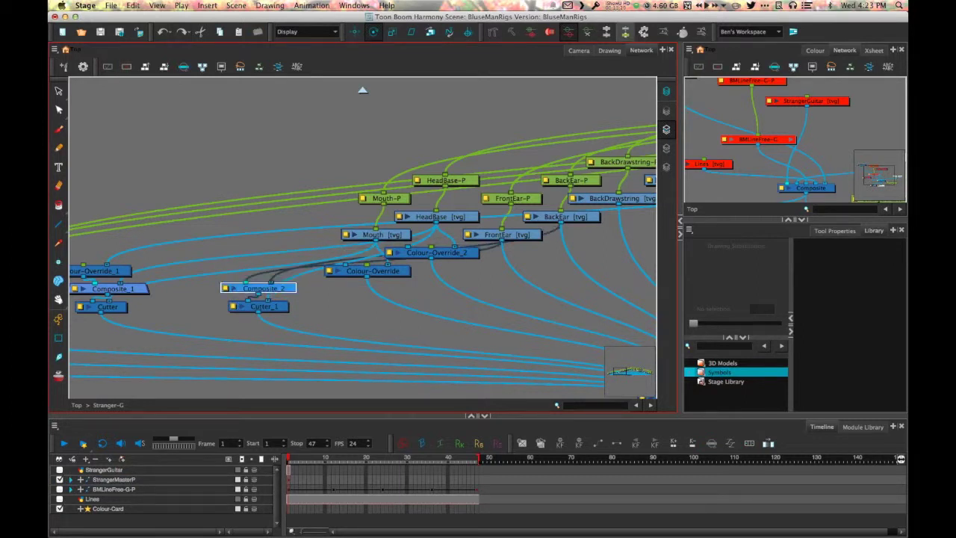
{"action": "left_click", "coordinate": [225, 288]}
{"action": "left_click", "coordinate": [504, 171]}
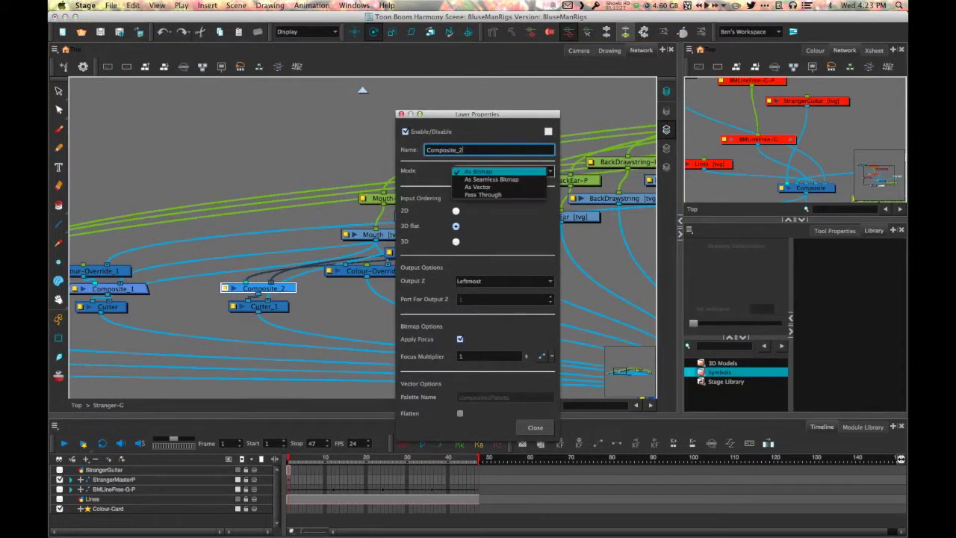
{"action": "left_click", "coordinate": [483, 194]}
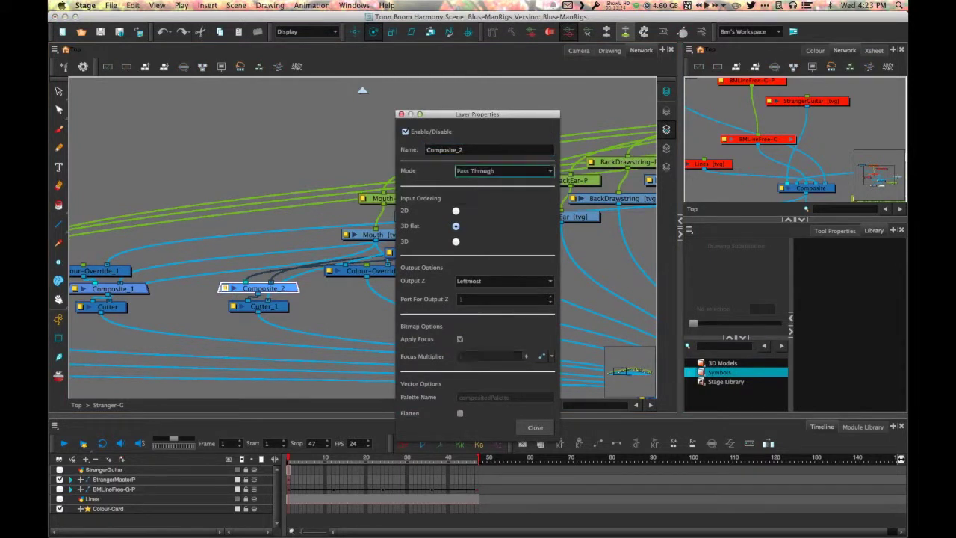
{"action": "left_click", "coordinate": [535, 427]}
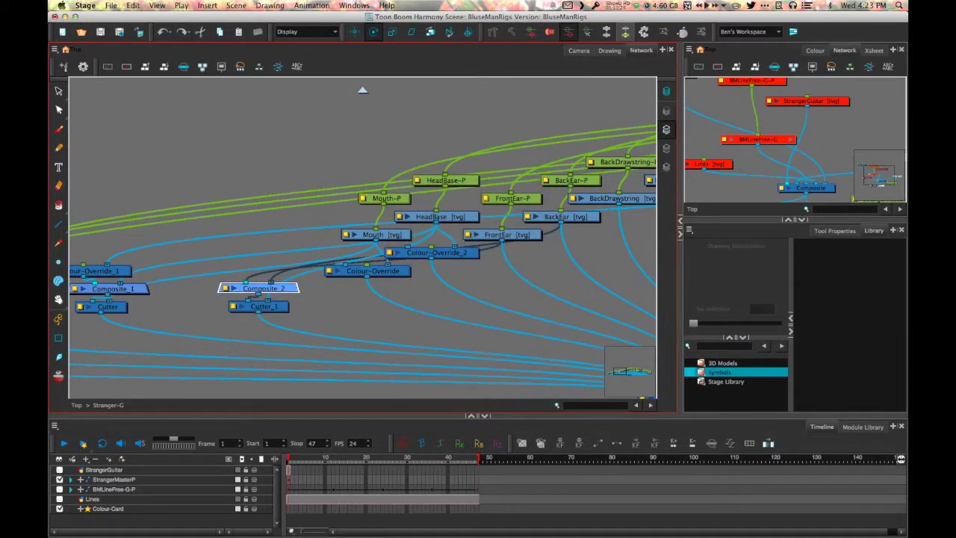
- Check the node arrangement from the hat and eye nodes through the main Composite to the torso nodes
{"action": "scroll", "coordinate": [362, 238], "scroll_direction": "left", "scroll_amount": 5}
{"action": "scroll", "coordinate": [363, 238], "scroll_direction": "left", "scroll_amount": 4}
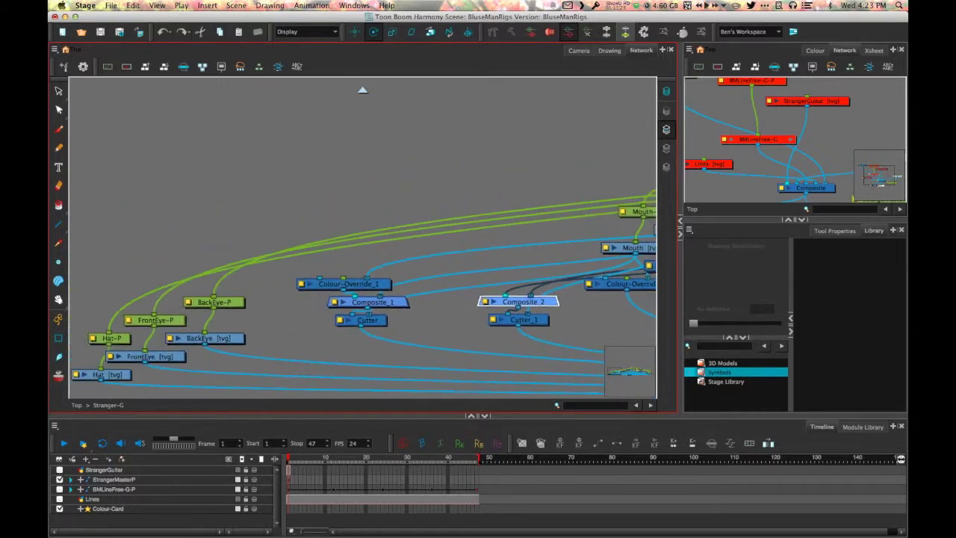
{"action": "scroll", "coordinate": [362, 245], "scroll_direction": "down", "scroll_amount": 4}
{"action": "scroll", "coordinate": [363, 246], "scroll_direction": "left", "scroll_amount": 4}
{"action": "scroll", "coordinate": [363, 246], "scroll_direction": "right", "scroll_amount": 3}
{"action": "scroll", "coordinate": [363, 245], "scroll_direction": "up", "scroll_amount": 8}
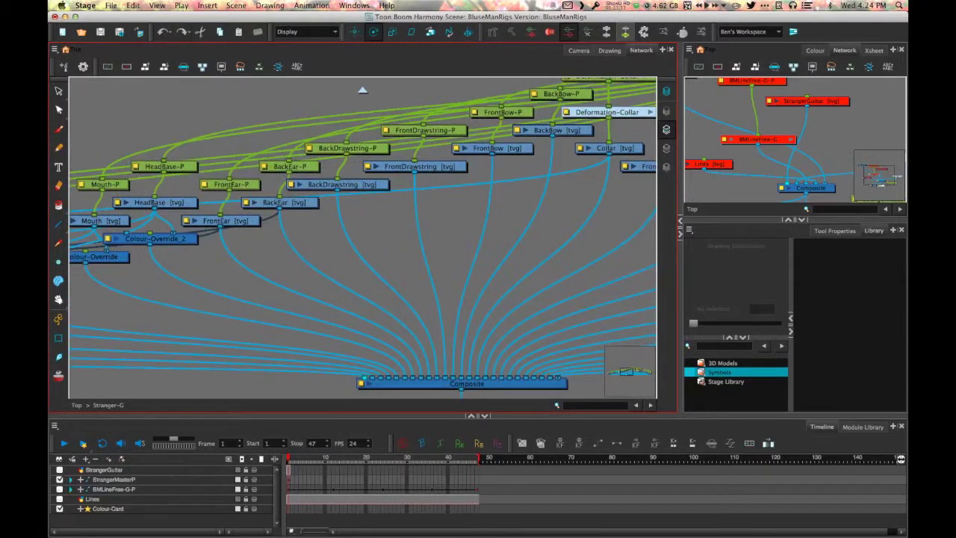
{"action": "scroll", "coordinate": [363, 245], "scroll_direction": "right", "scroll_amount": 4}
{"action": "scroll", "coordinate": [363, 246], "scroll_direction": "up", "scroll_amount": 2}
{"action": "scroll", "coordinate": [362, 90], "scroll_direction": "right", "scroll_amount": 8}
{"action": "scroll", "coordinate": [362, 91], "scroll_direction": "down", "scroll_amount": 2}
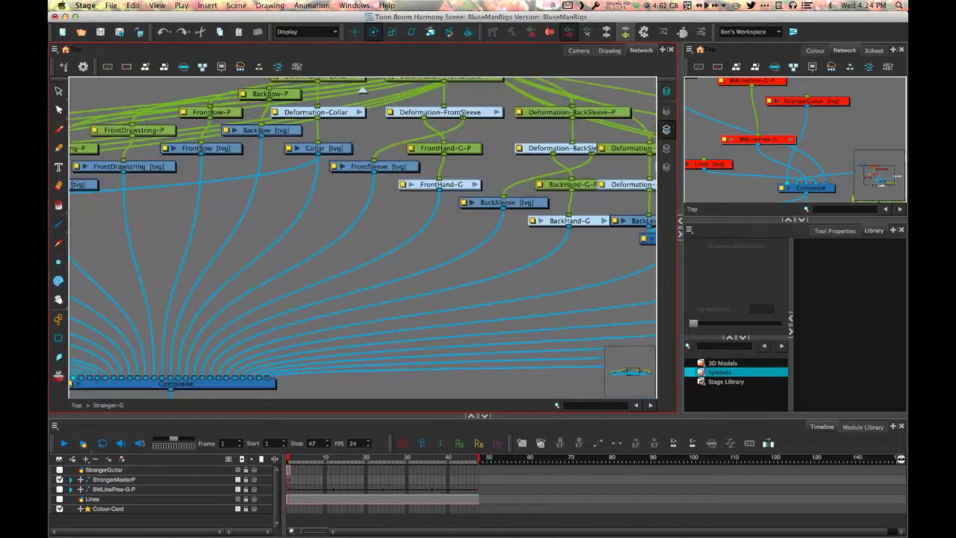
{"action": "scroll", "coordinate": [362, 90], "scroll_direction": "right", "scroll_amount": 3}
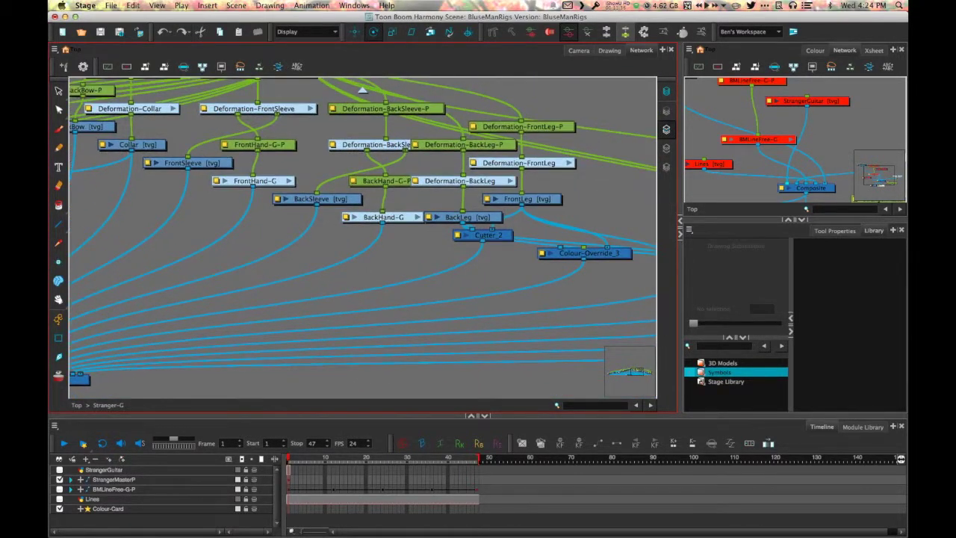
{"action": "scroll", "coordinate": [362, 90], "scroll_direction": "right", "scroll_amount": 4}
{"action": "scroll", "coordinate": [362, 90], "scroll_direction": "up", "scroll_amount": 1}
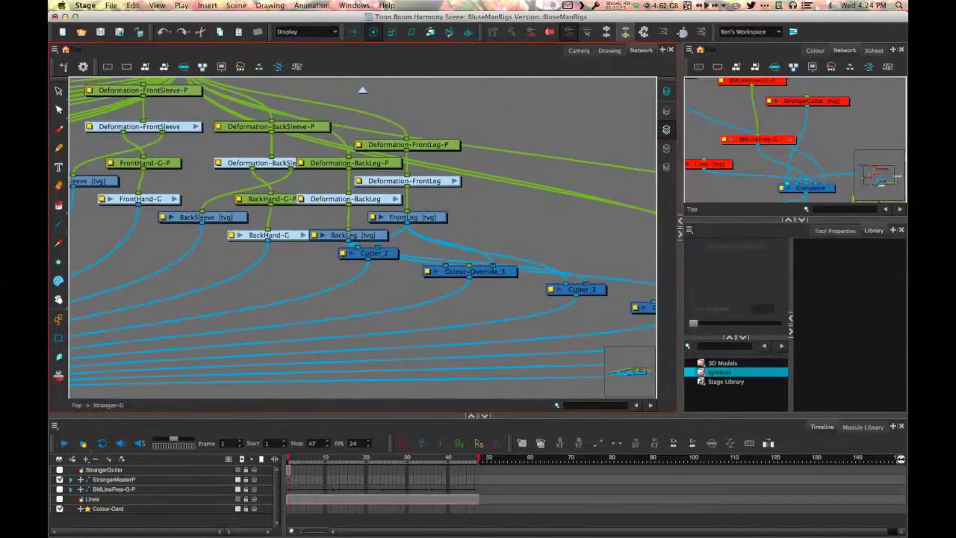
{"action": "scroll", "coordinate": [362, 91], "scroll_direction": "right", "scroll_amount": 10}
{"action": "scroll", "coordinate": [362, 90], "scroll_direction": "down", "scroll_amount": 2}
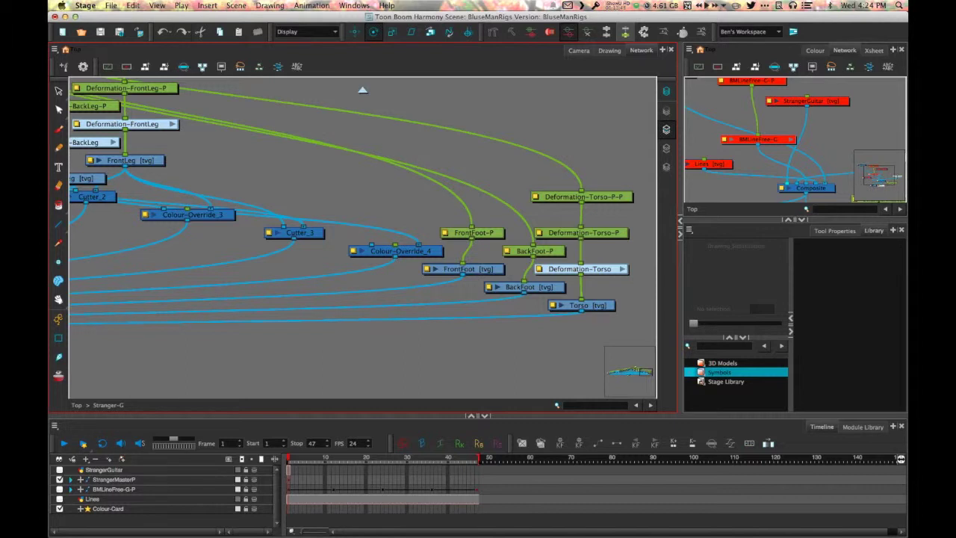
- Move the Deformation-BackSleeve group slightly away from the overlapping Deformation-BackLeg-P peg
{"action": "scroll", "coordinate": [363, 237], "scroll_direction": "left", "scroll_amount": 10}
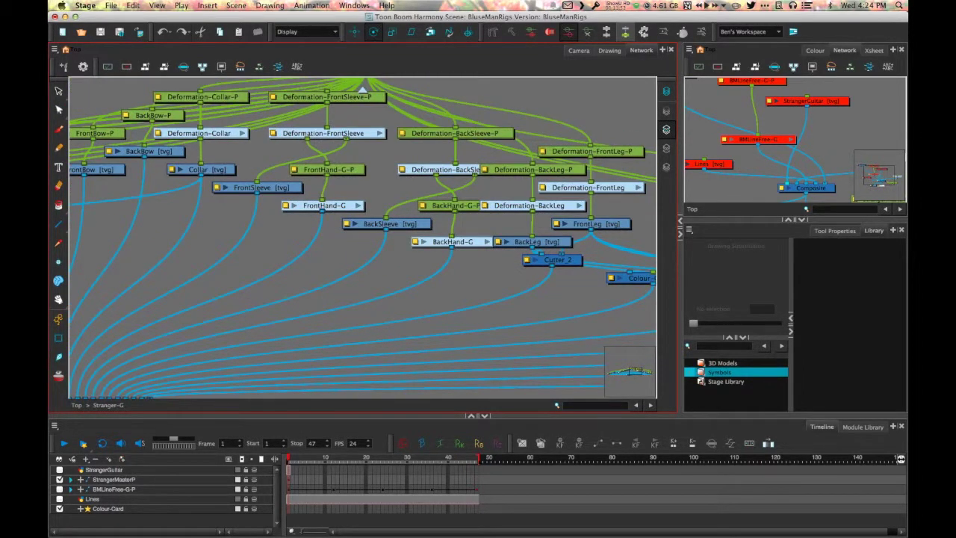
{"action": "left_click_drag", "start_coordinate": [448, 170], "coordinate": [421, 164]}
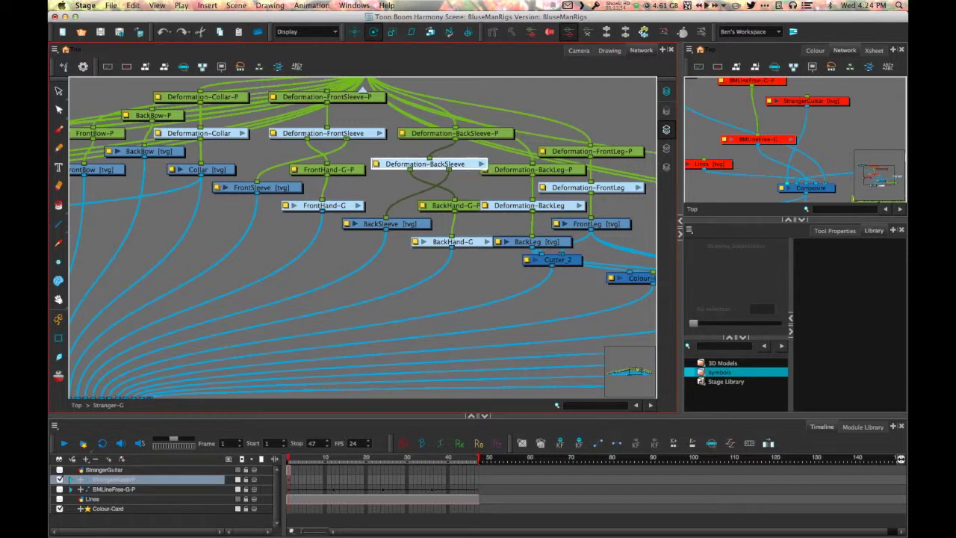
{"action": "scroll", "coordinate": [363, 239], "scroll_direction": "right", "scroll_amount": 5}
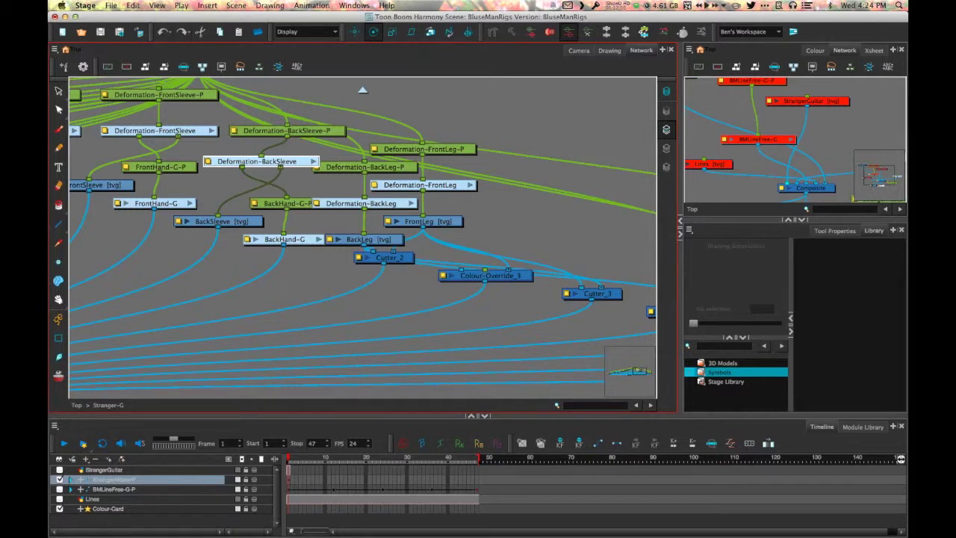
{"action": "scroll", "coordinate": [363, 237], "scroll_direction": "left", "scroll_amount": 7}
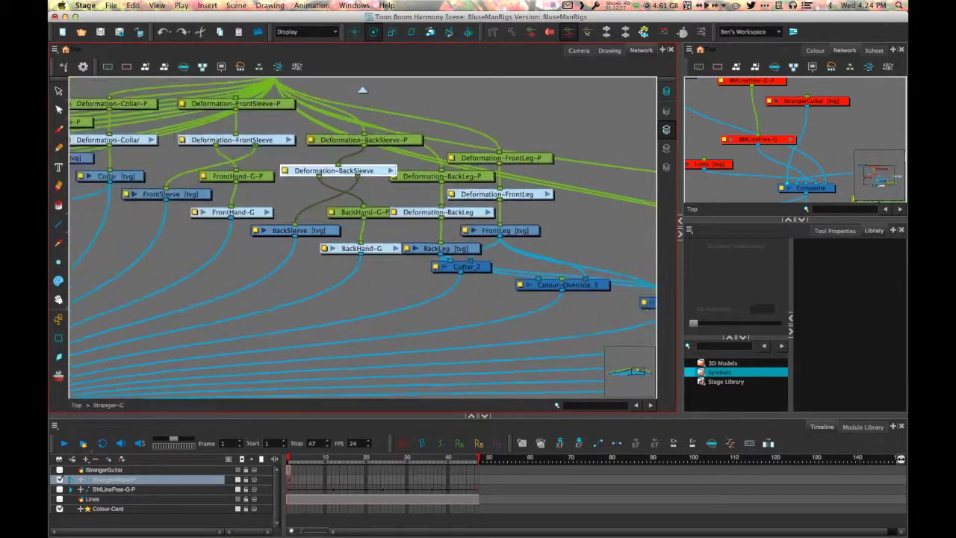
- Review the head, drawstring, bow, sleeve and leg node chains above the main Composite once more
{"action": "scroll", "coordinate": [363, 237], "scroll_direction": "left", "scroll_amount": 5}
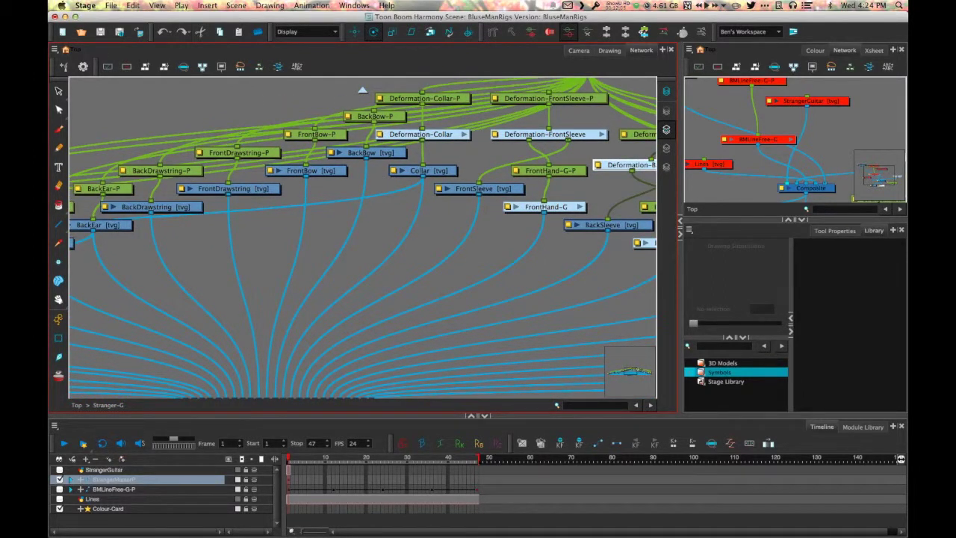
{"action": "scroll", "coordinate": [363, 238], "scroll_direction": "left", "scroll_amount": 8}
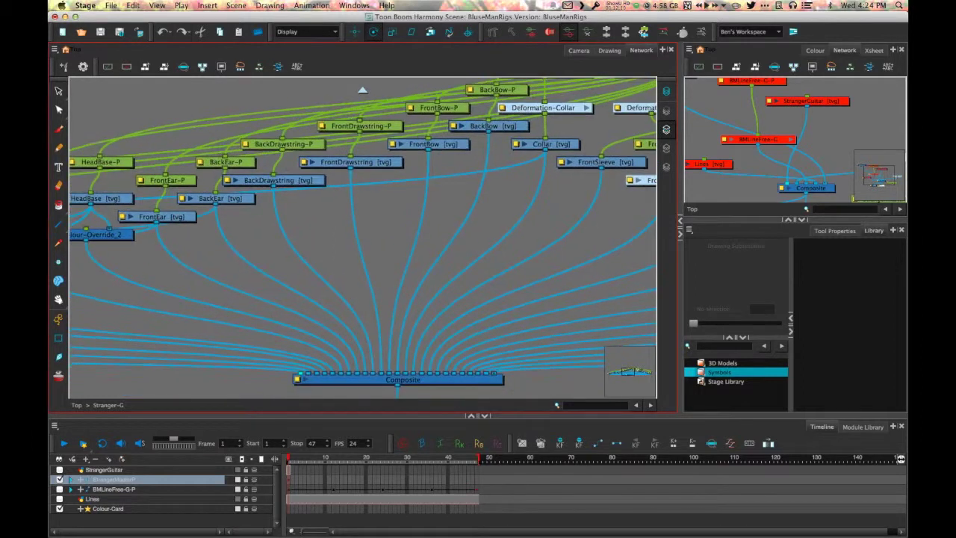
{"action": "scroll", "coordinate": [363, 238], "scroll_direction": "left", "scroll_amount": 6}
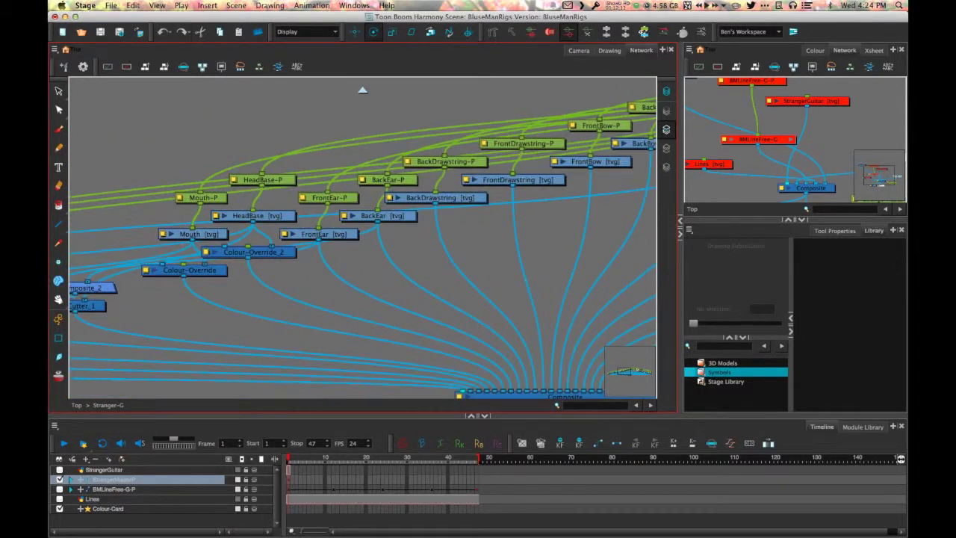
{"action": "scroll", "coordinate": [363, 237], "scroll_direction": "left", "scroll_amount": 2}
{"action": "scroll", "coordinate": [363, 237], "scroll_direction": "right", "scroll_amount": 6}
{"action": "scroll", "coordinate": [363, 238], "scroll_direction": "right", "scroll_amount": 20}
{"action": "scroll", "coordinate": [363, 238], "scroll_direction": "right", "scroll_amount": 8}
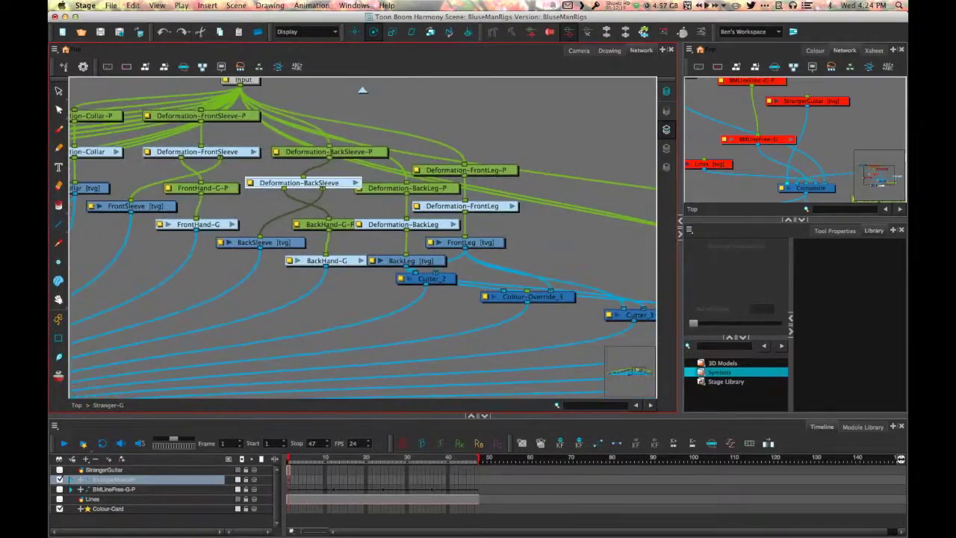
{"action": "scroll", "coordinate": [363, 237], "scroll_direction": "right", "scroll_amount": 5}
{"action": "scroll", "coordinate": [363, 238], "scroll_direction": "down", "scroll_amount": 2}
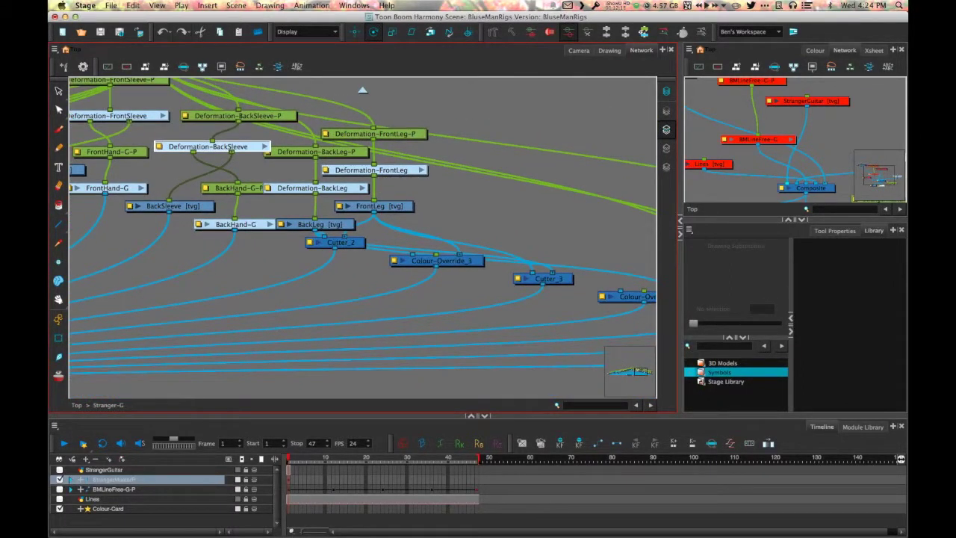
- Show the camera view and frame the whole Stranger character from hat to feet
{"action": "left_click", "coordinate": [579, 50]}
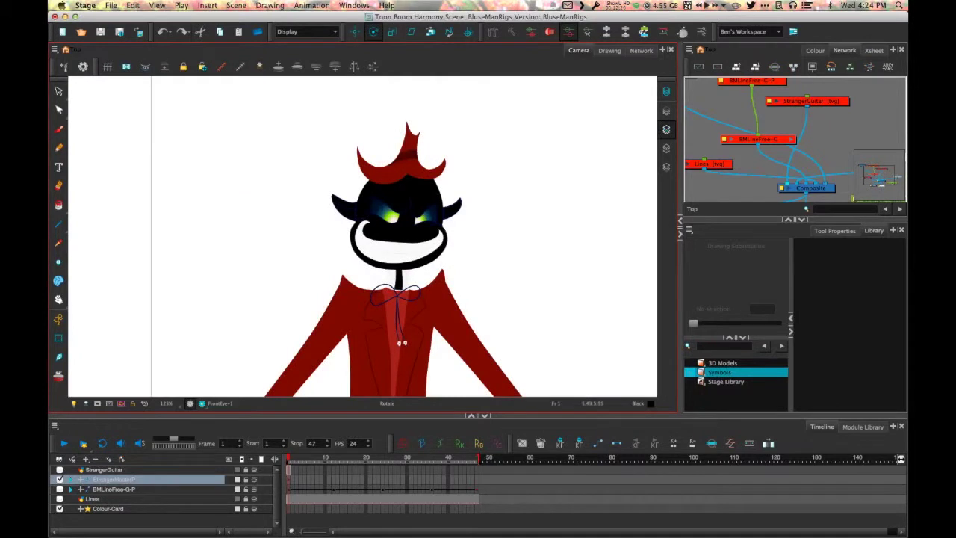
{"action": "scroll", "coordinate": [511, 305], "scroll_direction": "down", "scroll_amount": 5}
{"action": "left_click_drag", "start_coordinate": [511, 304], "coordinate": [498, 253]}
{"action": "scroll", "coordinate": [501, 319], "scroll_direction": "up", "scroll_amount": 2}
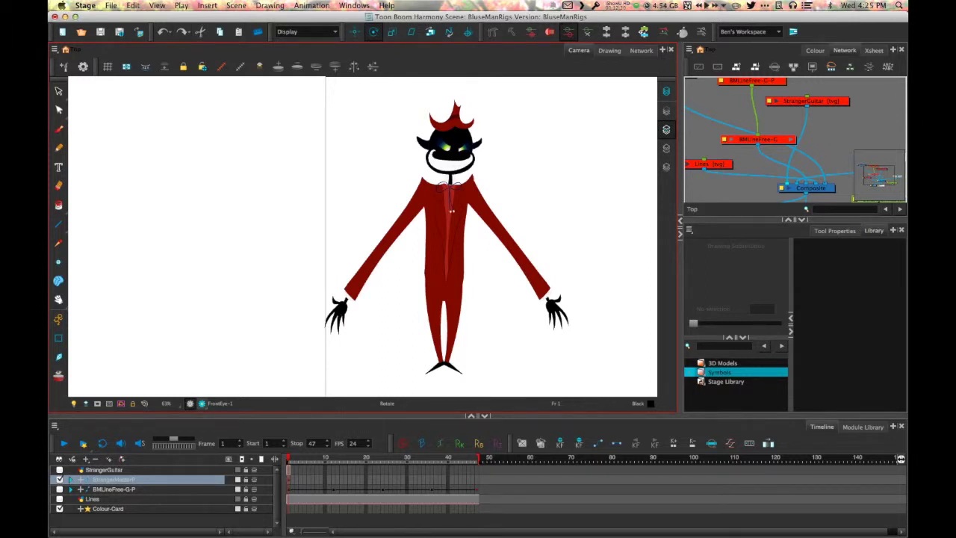
- Save the scene, show the Colour view in place of the smaller network view, and save again
{"action": "left_click", "coordinate": [111, 5]}
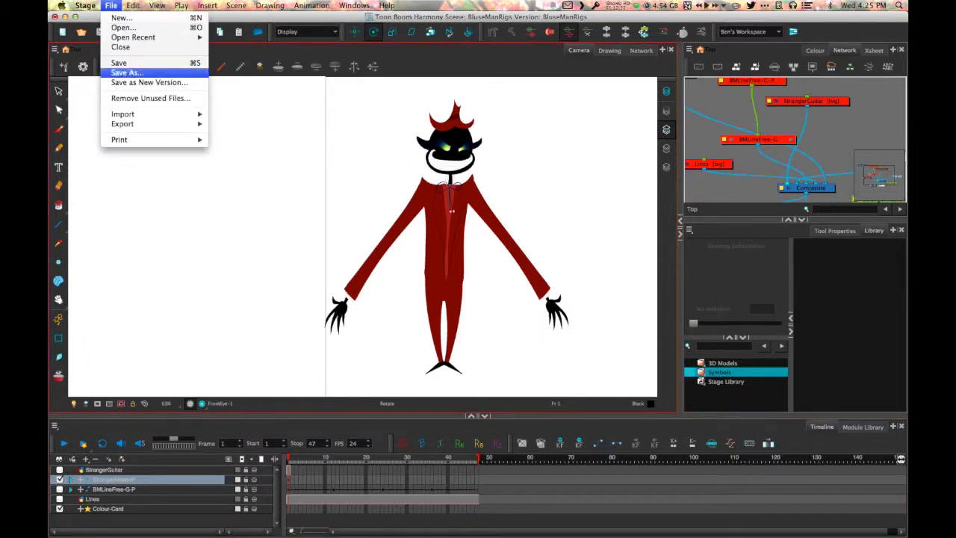
{"action": "left_click", "coordinate": [118, 62]}
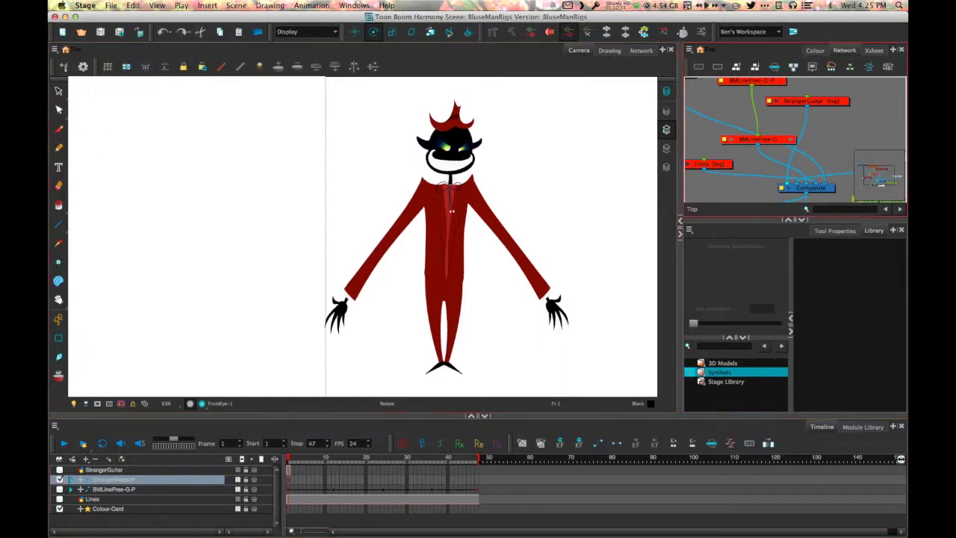
{"action": "left_click", "coordinate": [111, 5]}
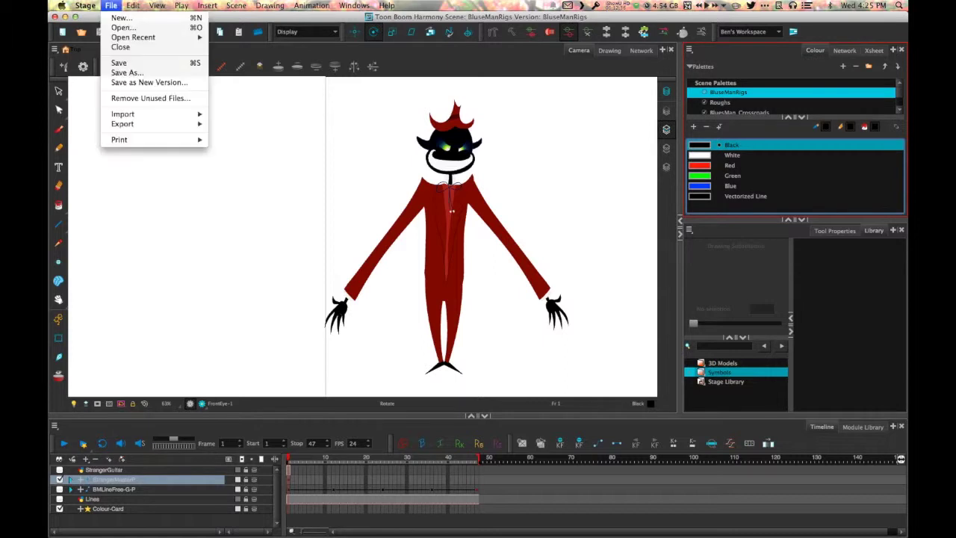
{"action": "left_click", "coordinate": [119, 62]}
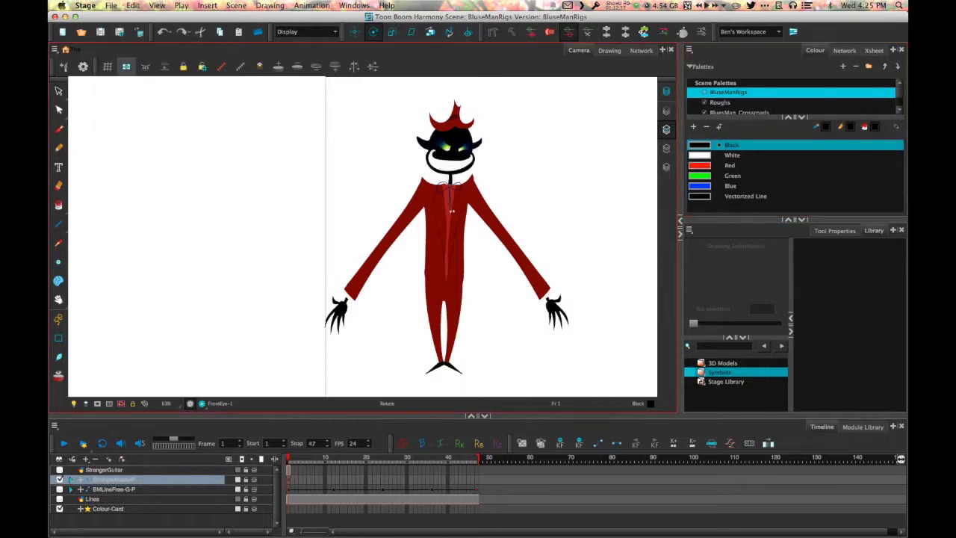